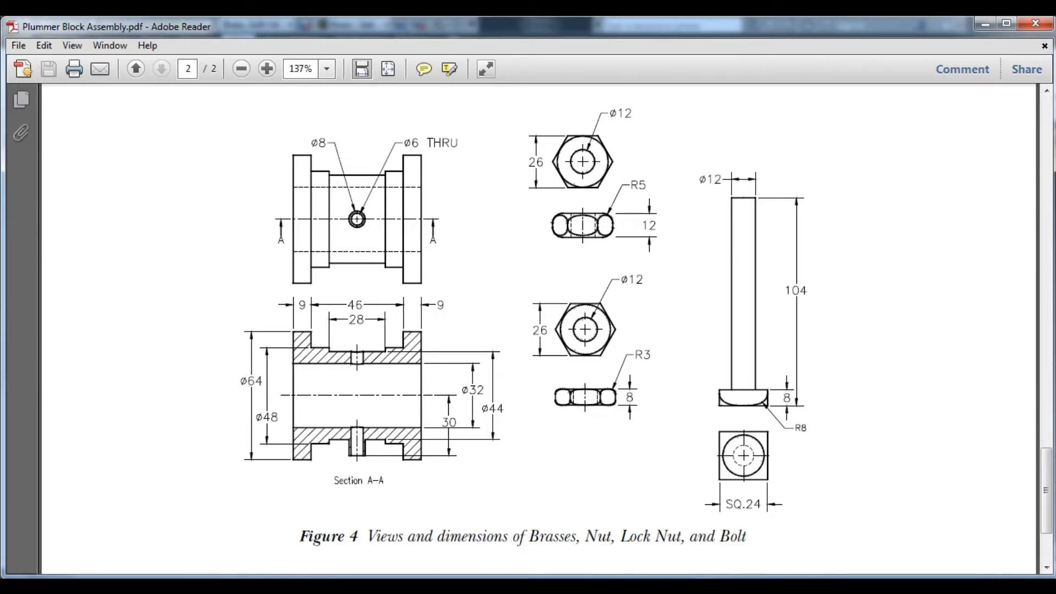
Switch to Inventor and create a new part from the Standard.ipt template
{"action": "key", "text": "alt+Tab"}
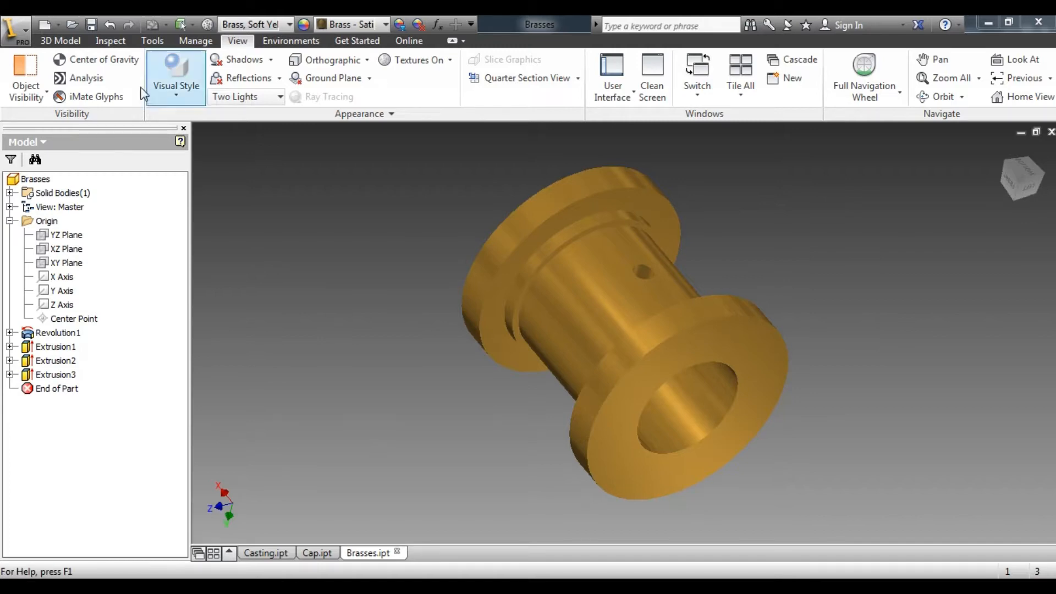
{"action": "left_click", "coordinate": [45, 24]}
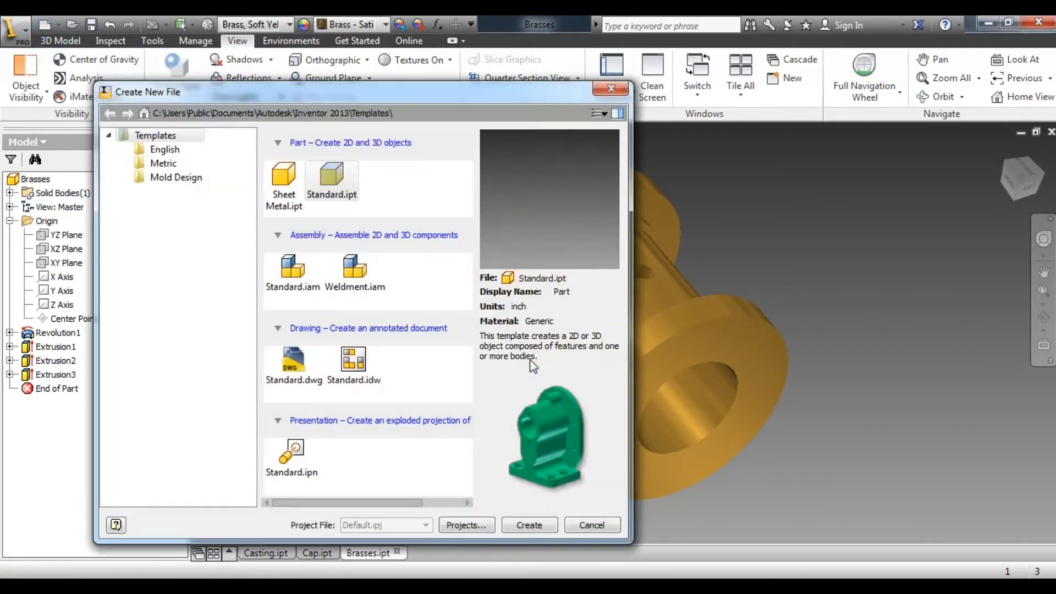
{"action": "double_click", "coordinate": [331, 176]}
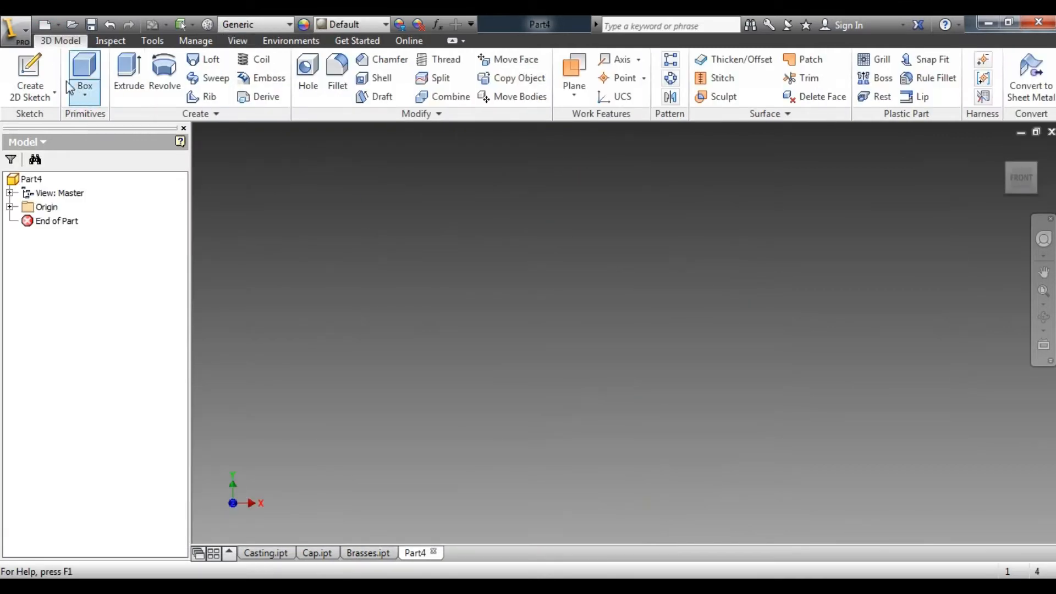
Sketch a six-sided inscribed polygon on the XZ plane, centred on the origin and about 14.8 mm across flats
{"action": "left_click", "coordinate": [29, 71]}
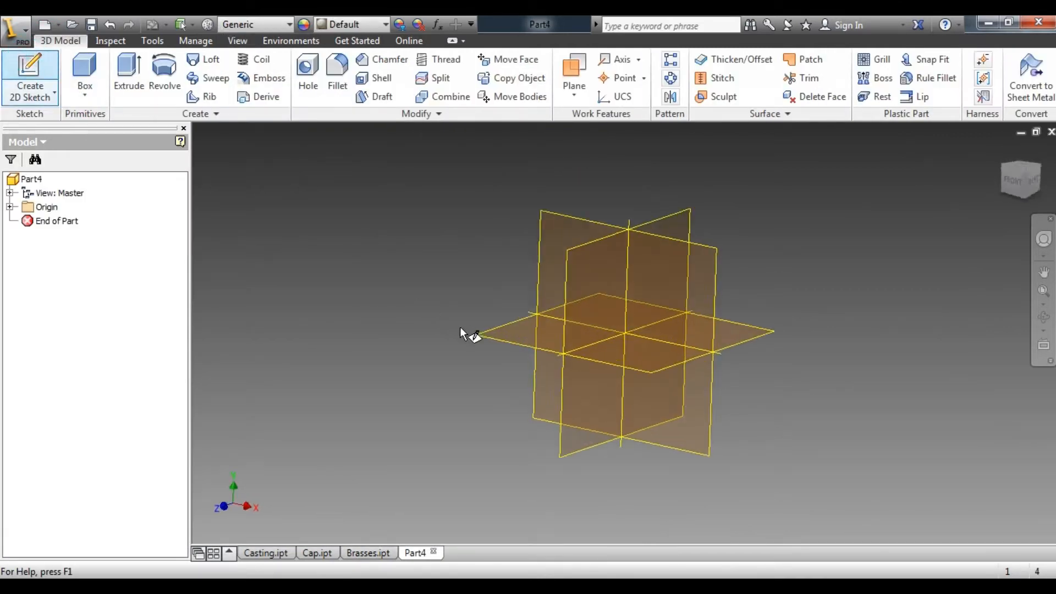
{"action": "left_click", "coordinate": [737, 334]}
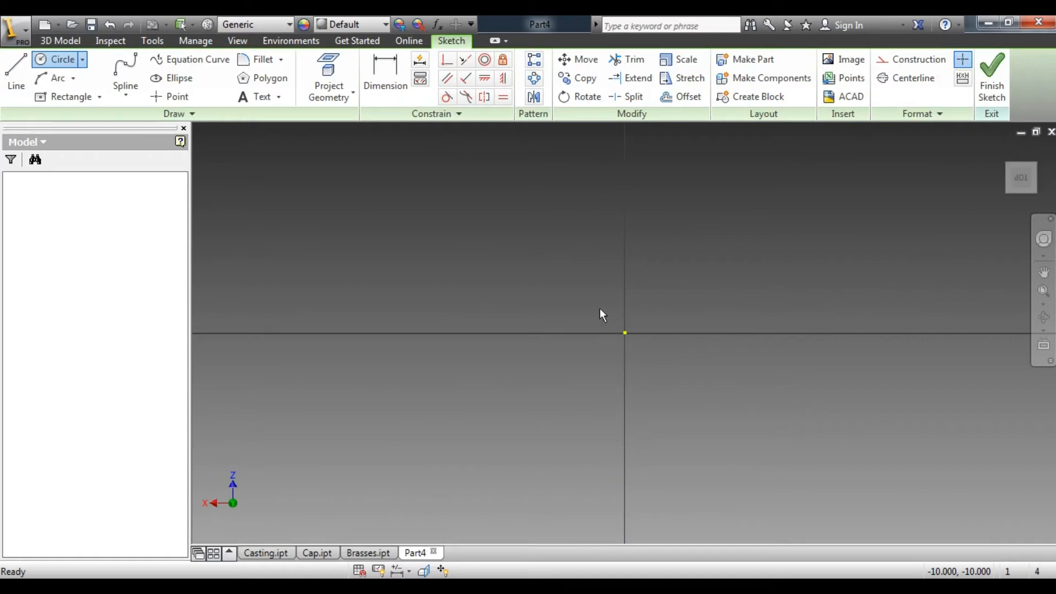
{"action": "left_click", "coordinate": [272, 78]}
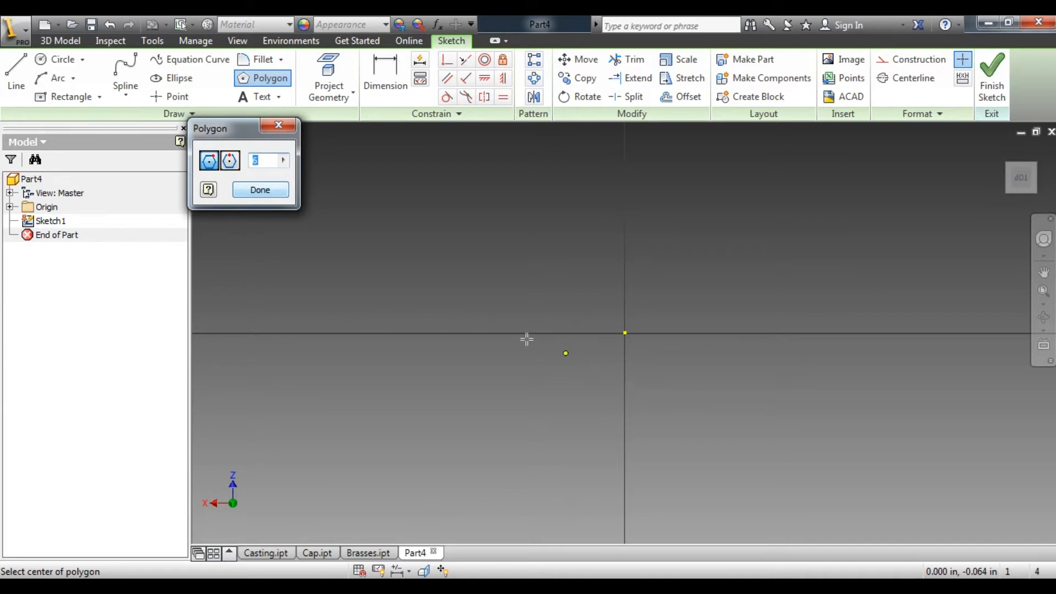
{"action": "left_click", "coordinate": [625, 332]}
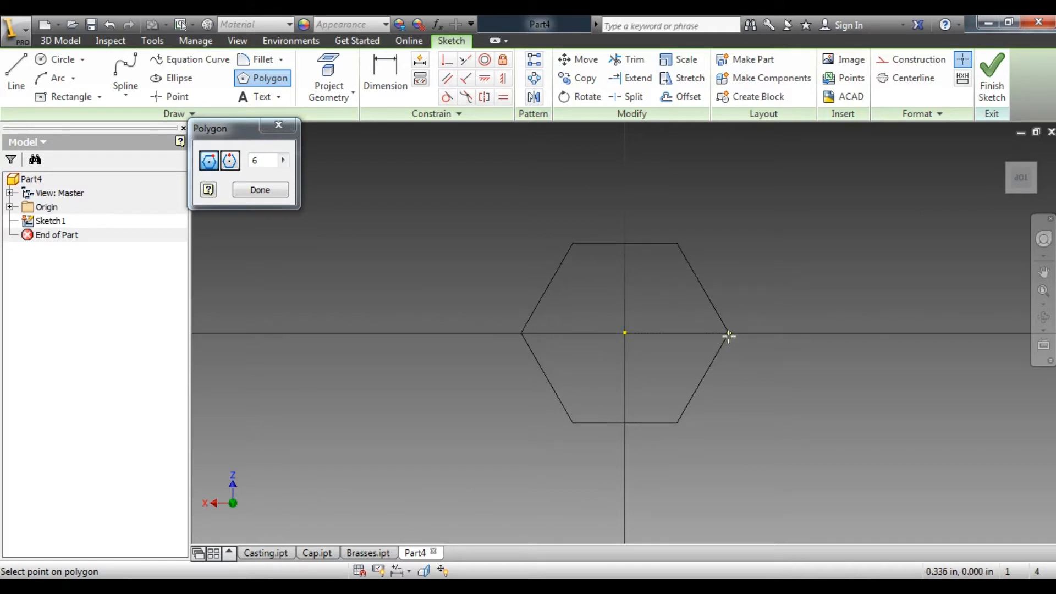
{"action": "left_click", "coordinate": [729, 333]}
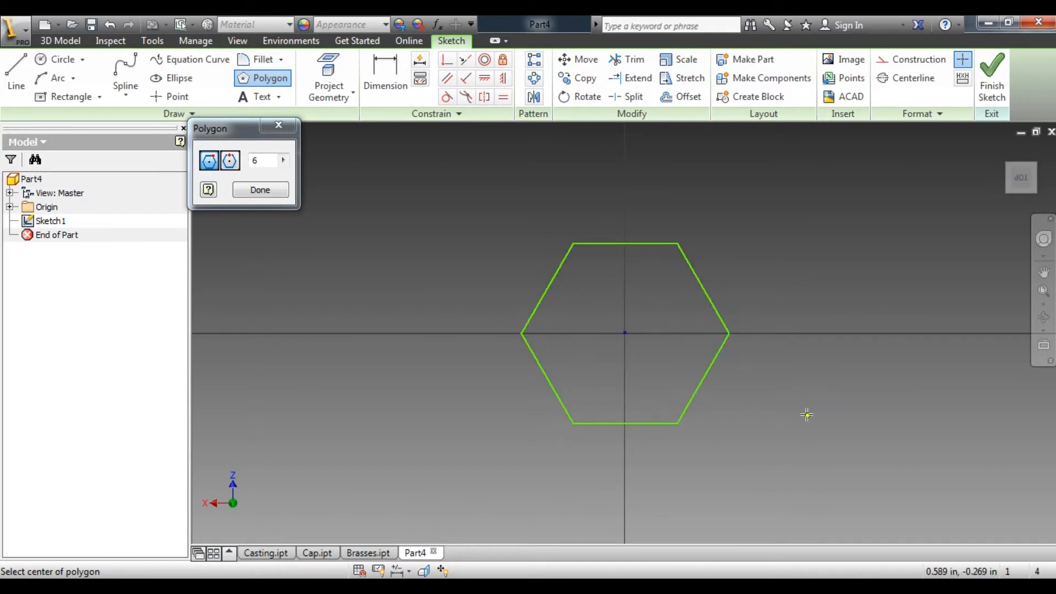
{"action": "right_click", "coordinate": [785, 236]}
{"action": "left_click", "coordinate": [843, 240]}
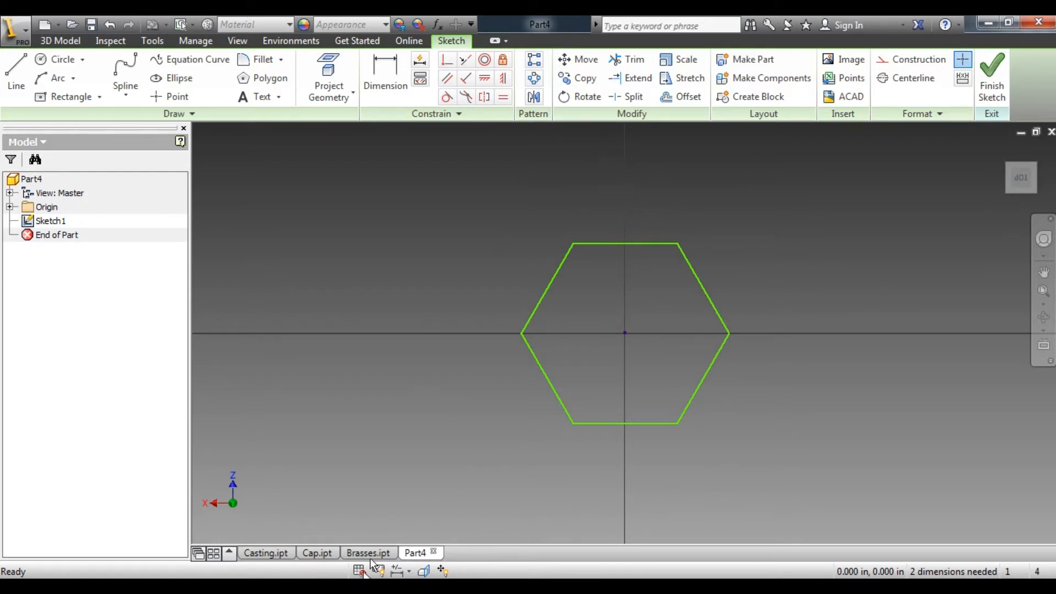
Set the part document's length unit to millimeter and apply the setting
{"action": "left_click", "coordinate": [351, 587]}
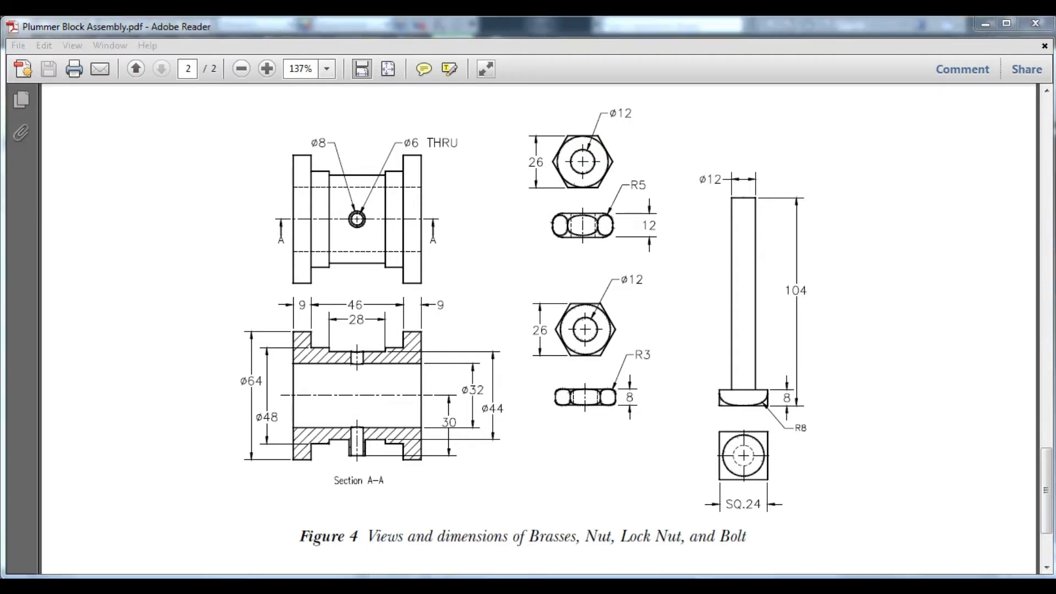
{"action": "left_click", "coordinate": [352, 587]}
{"action": "left_click", "coordinate": [384, 71]}
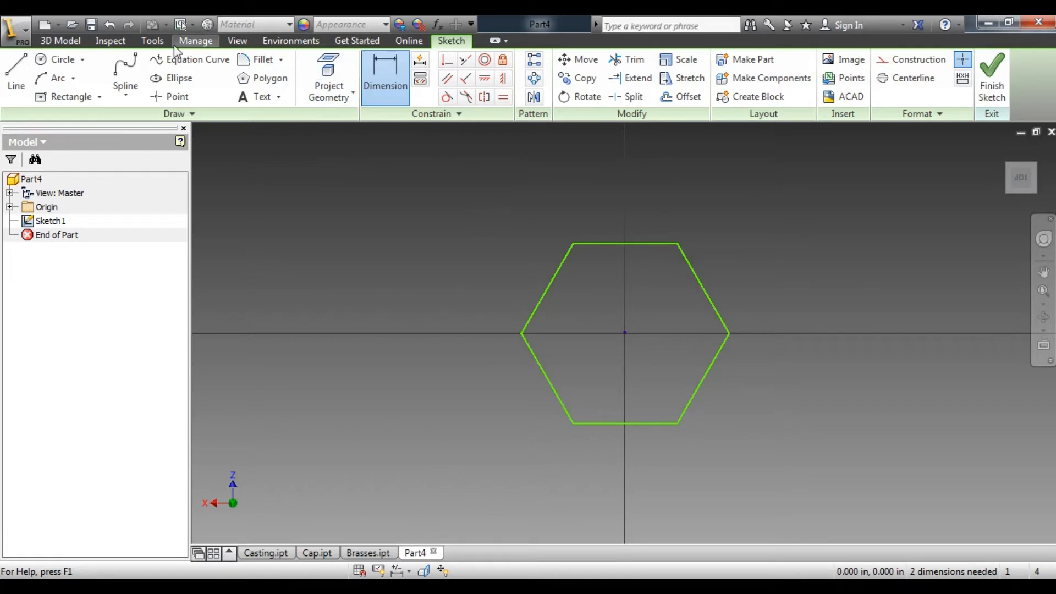
{"action": "left_click", "coordinate": [152, 40]}
{"action": "left_click", "coordinate": [462, 88]}
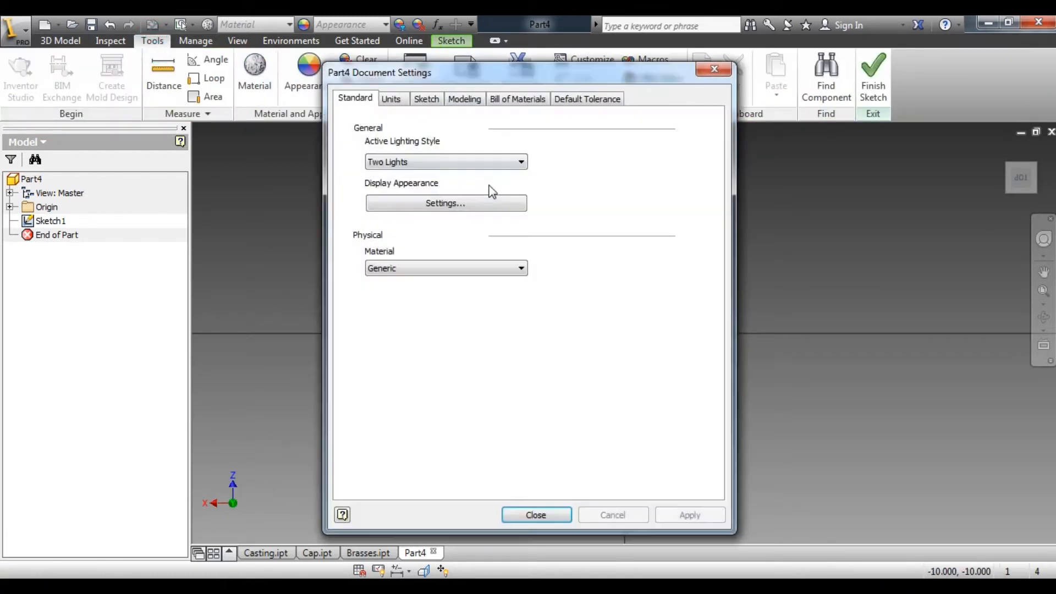
{"action": "left_click", "coordinate": [391, 99]}
{"action": "left_click", "coordinate": [401, 154]}
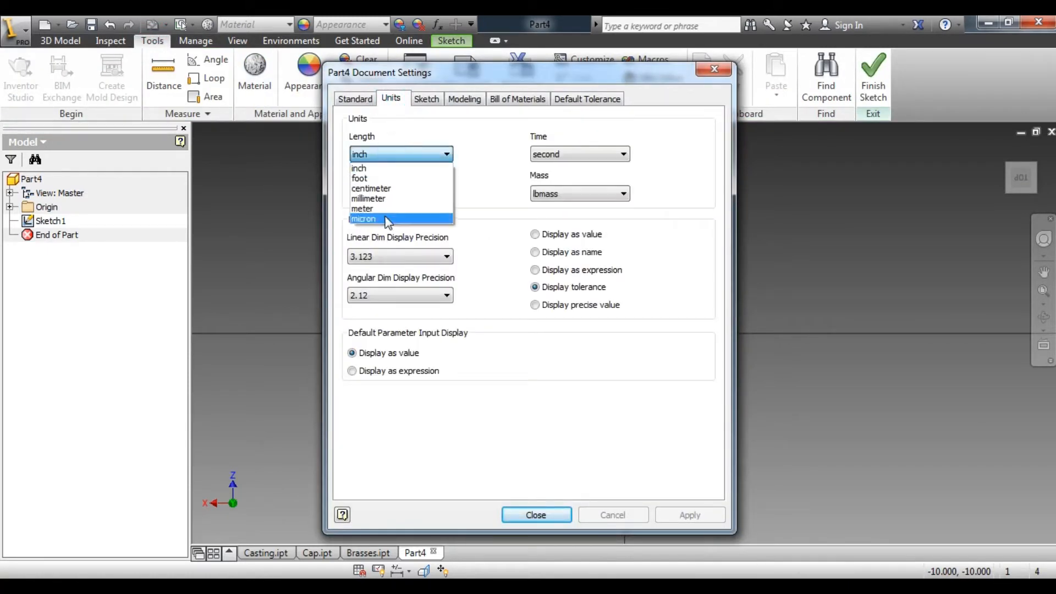
{"action": "left_click", "coordinate": [385, 199]}
{"action": "left_click", "coordinate": [703, 515]}
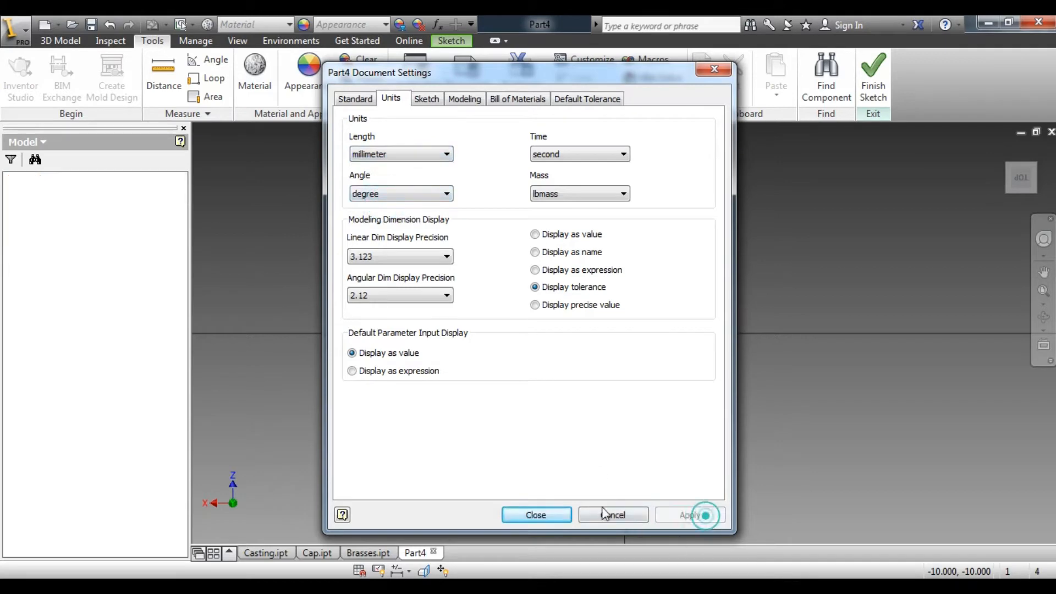
{"action": "left_click", "coordinate": [537, 514]}
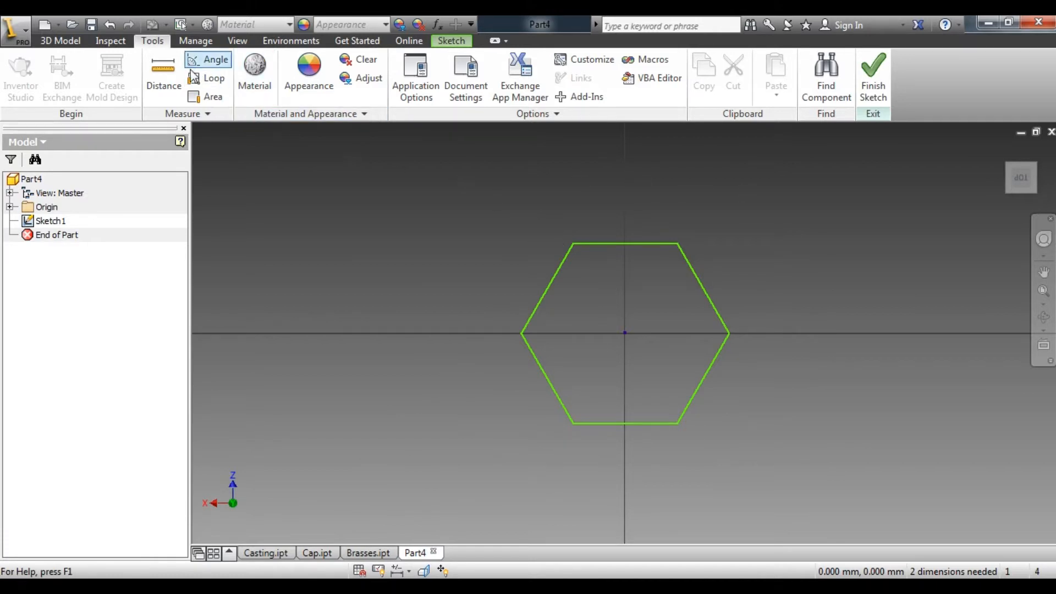
Dimension the hexagon between its two horizontal sides and set the distance across flats to 26 mm
{"action": "left_click", "coordinate": [450, 40]}
{"action": "left_click", "coordinate": [385, 74]}
{"action": "left_click", "coordinate": [644, 243]}
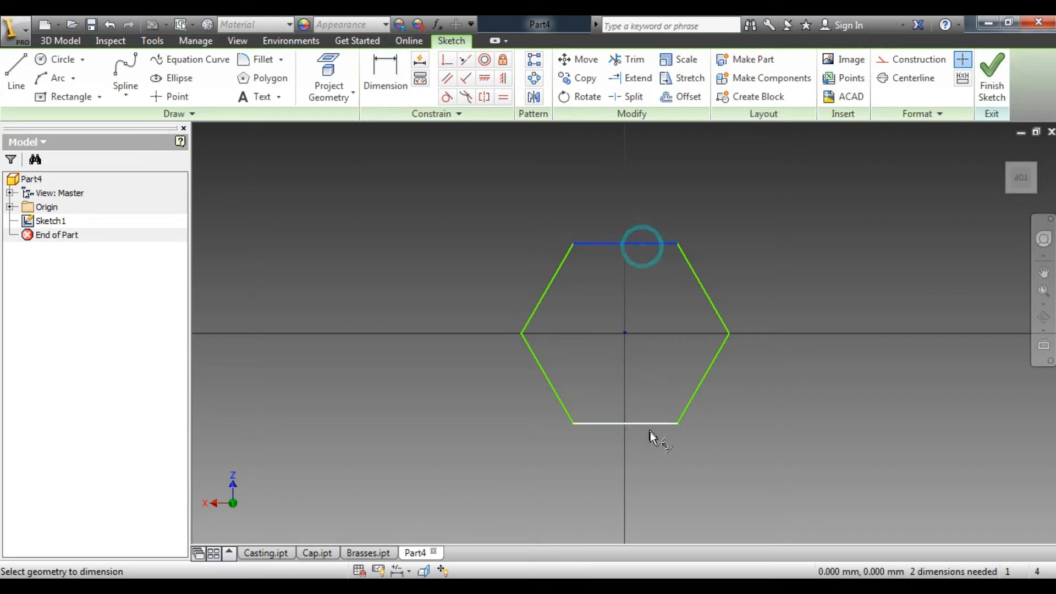
{"action": "left_click", "coordinate": [653, 423]}
{"action": "left_click", "coordinate": [817, 341]}
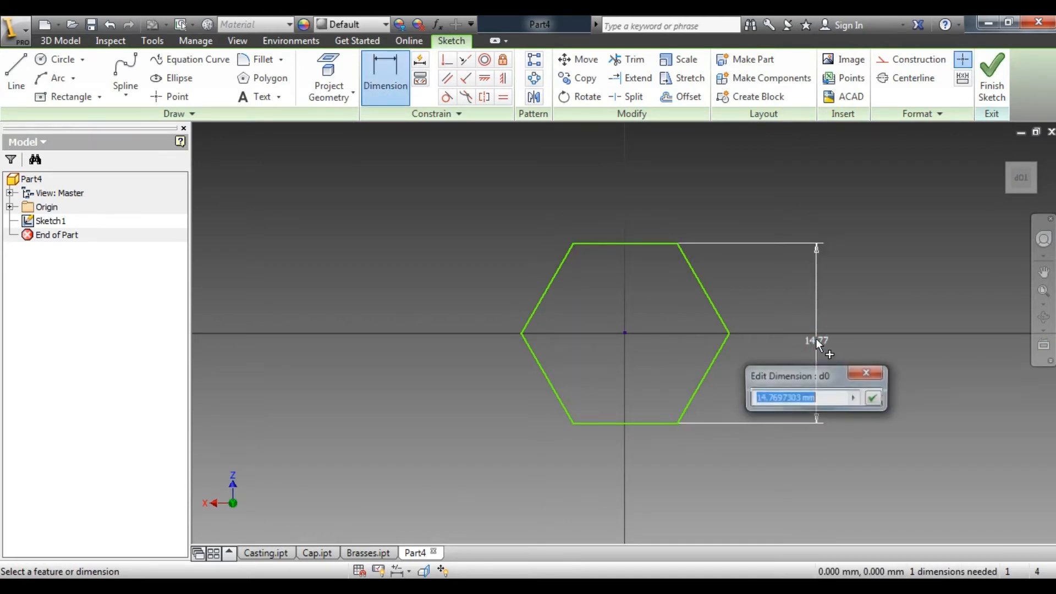
{"action": "type", "text": "26"}
{"action": "key", "text": "Return"}
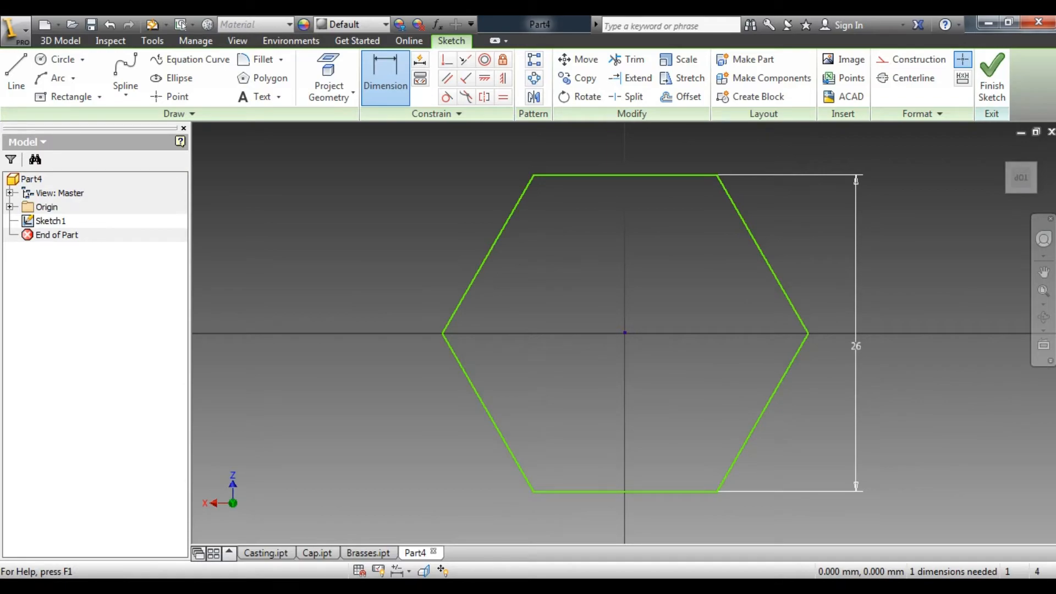
Sketch a 12 mm diameter circle centred on the origin inside the hexagon and finish the sketch
{"action": "key", "text": "alt+Tab"}
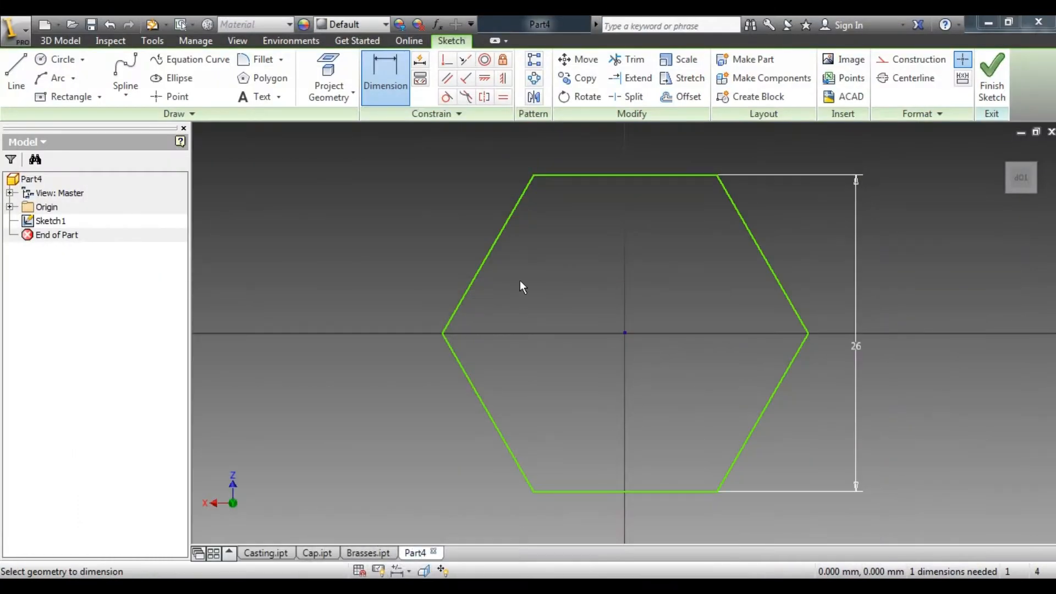
{"action": "left_click", "coordinate": [60, 59]}
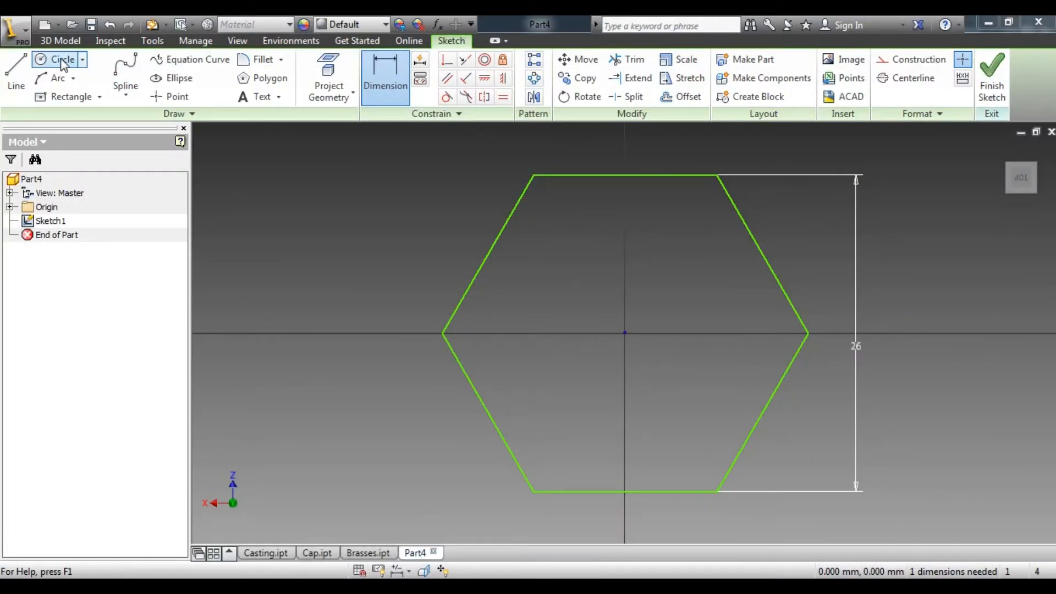
{"action": "left_click", "coordinate": [624, 333]}
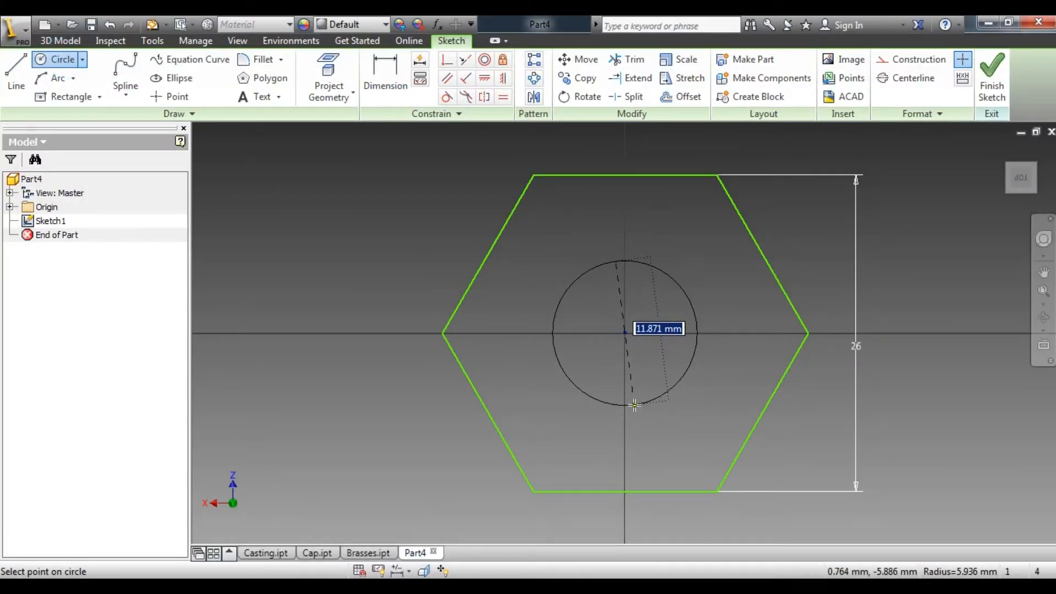
{"action": "left_click", "coordinate": [381, 566]}
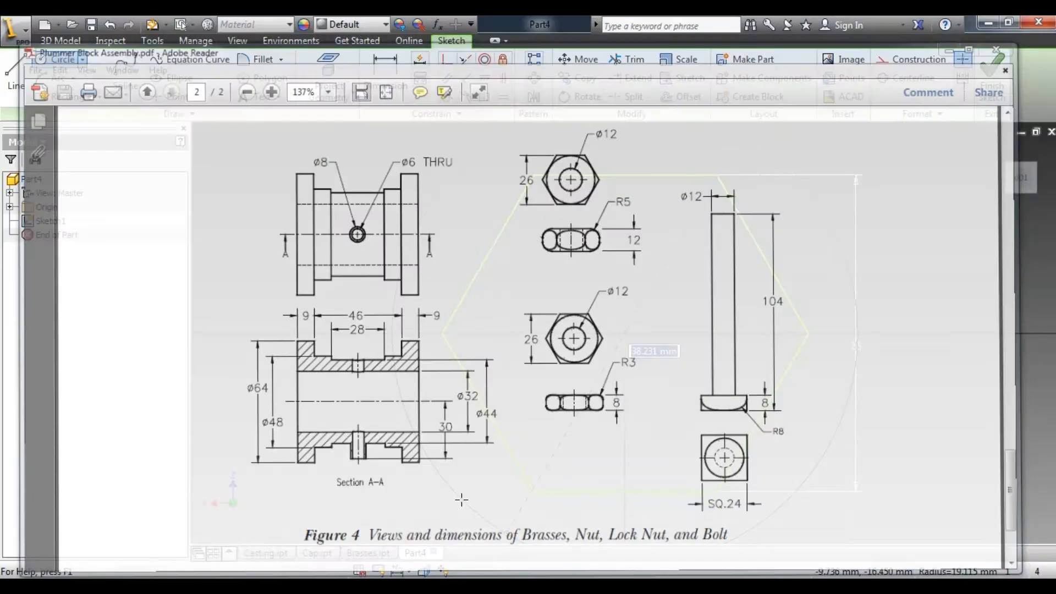
{"action": "type", "text": "12"}
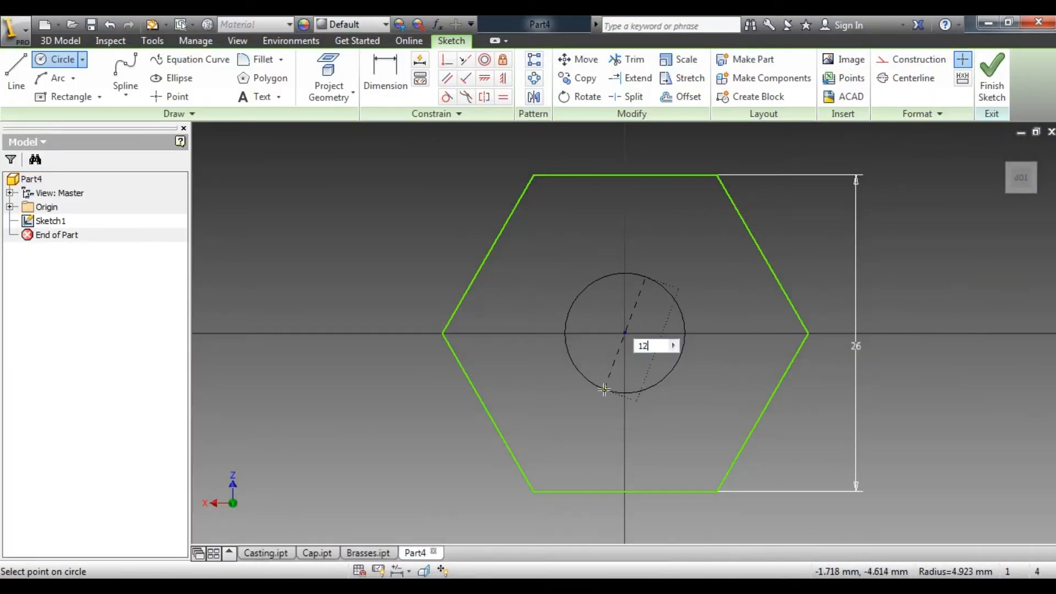
{"action": "key", "text": "Return"}
{"action": "left_click", "coordinate": [994, 91]}
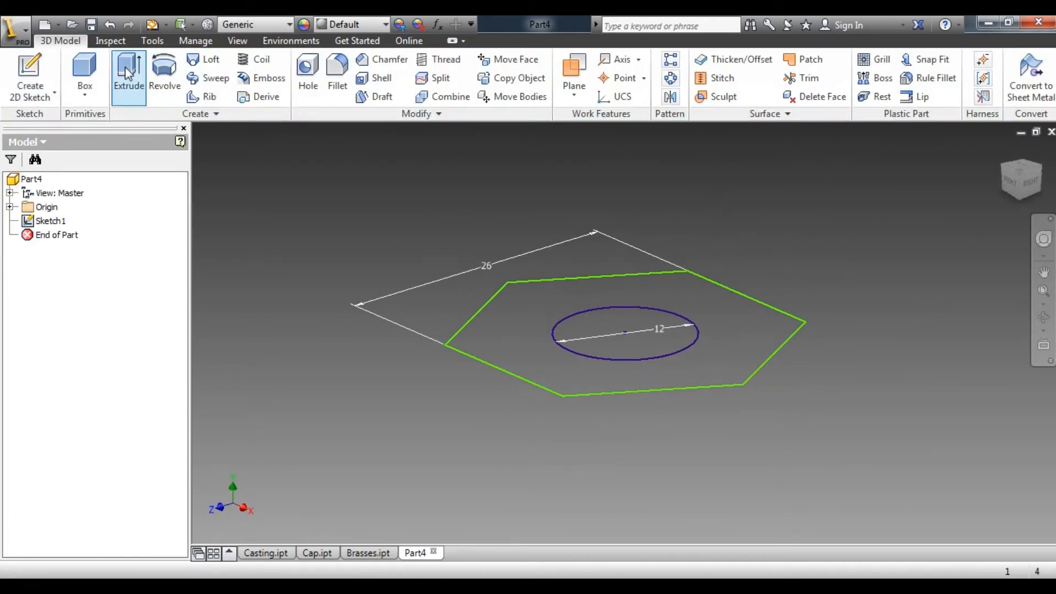
Extrude the area between the hexagon and the circle symmetrically by a total distance of 12 mm
{"action": "left_click", "coordinate": [391, 584]}
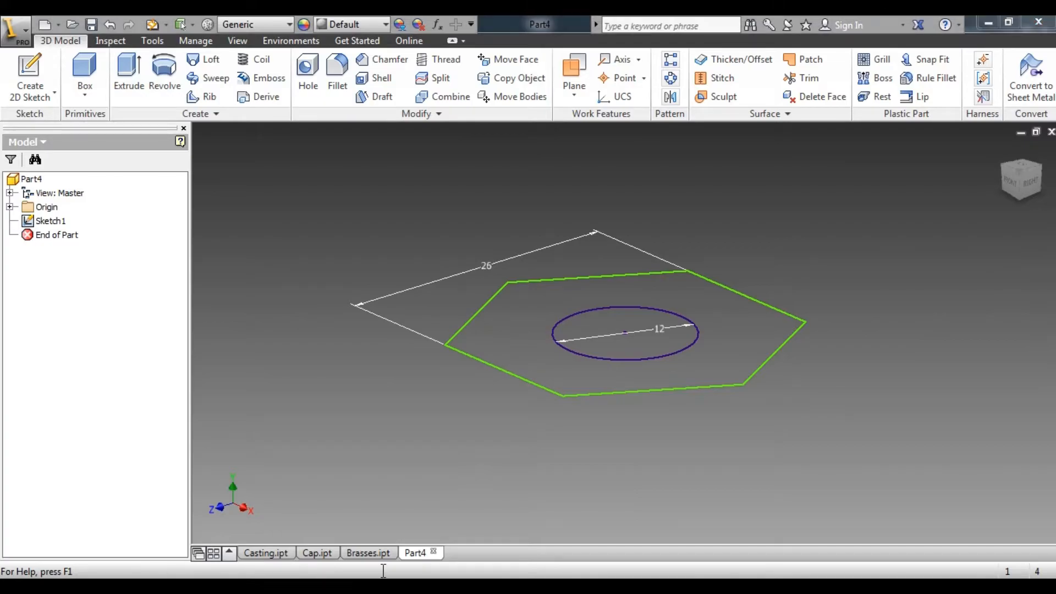
{"action": "left_click", "coordinate": [468, 501]}
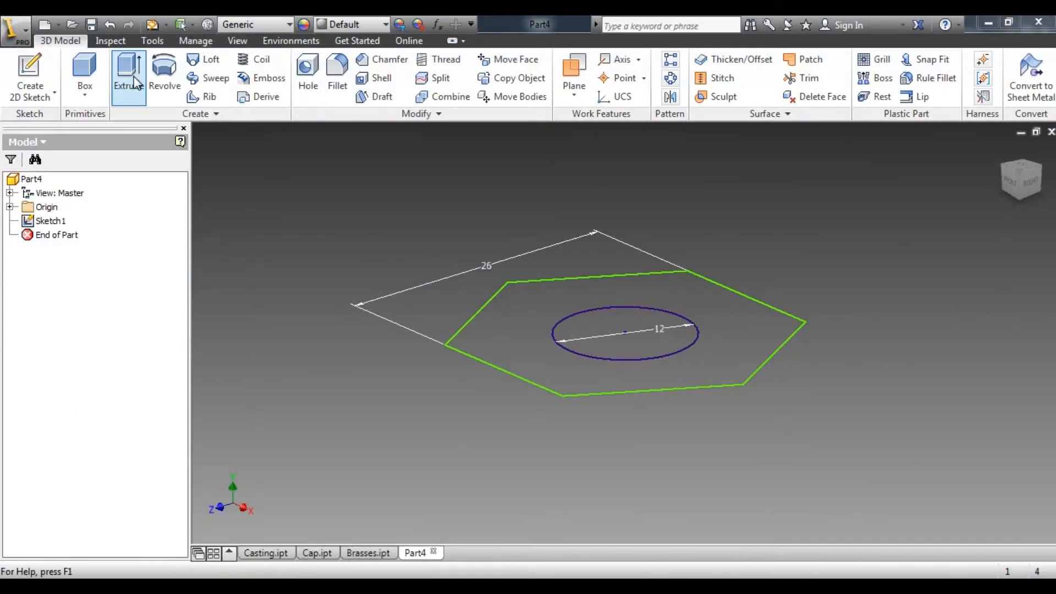
{"action": "left_click", "coordinate": [133, 78]}
{"action": "left_click", "coordinate": [705, 295]}
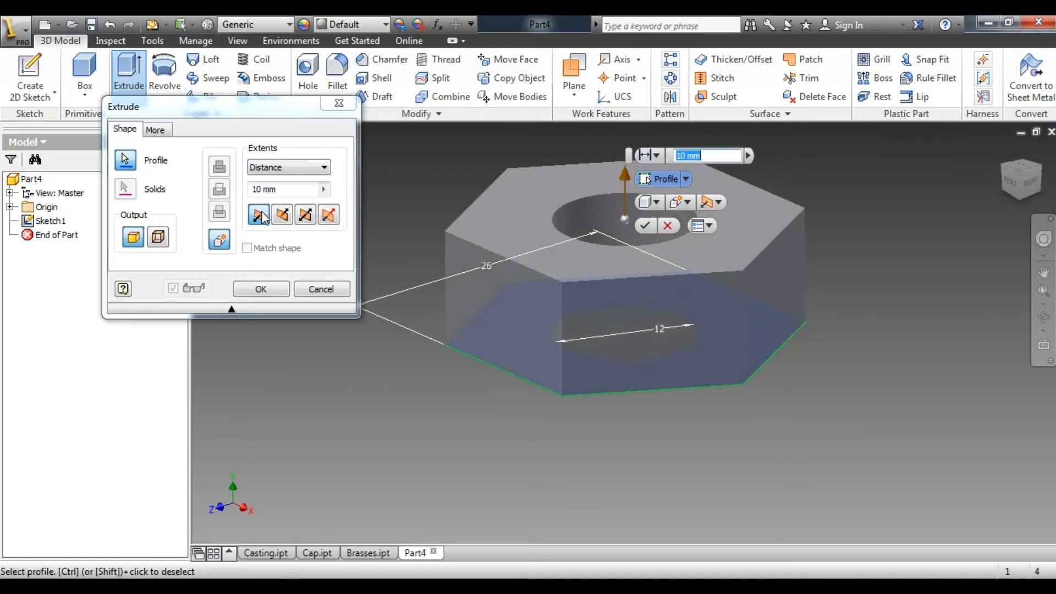
{"action": "left_click", "coordinate": [282, 214]}
{"action": "left_click", "coordinate": [259, 214]}
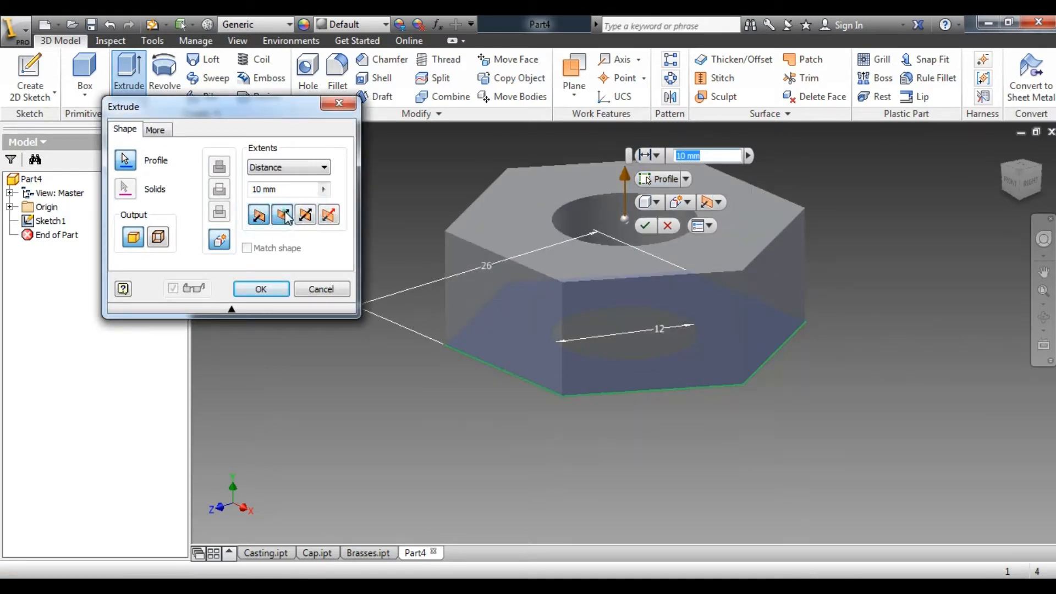
{"action": "left_click", "coordinate": [286, 215]}
{"action": "left_click", "coordinate": [302, 213]}
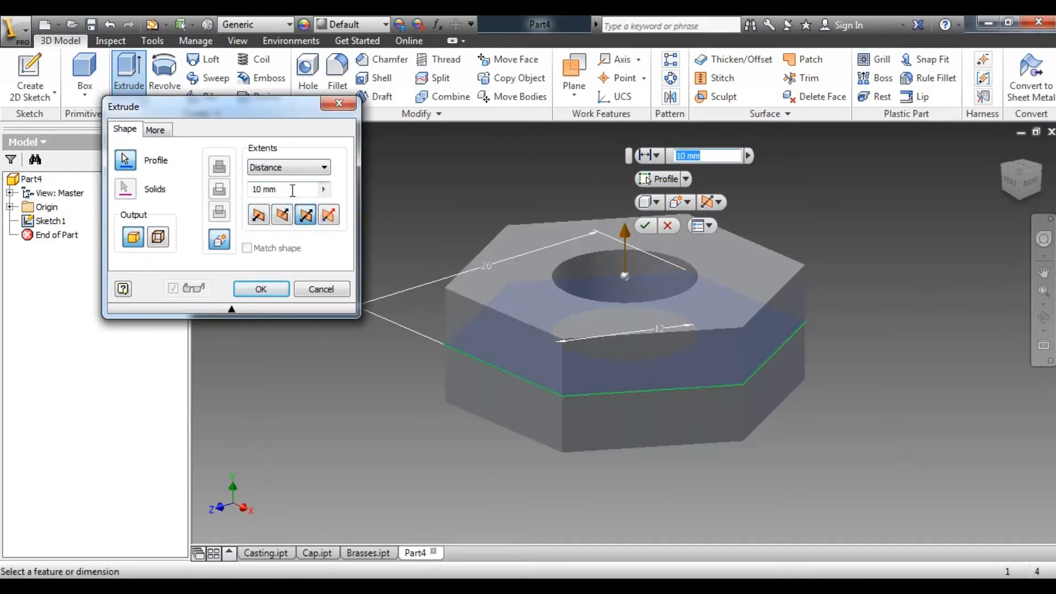
{"action": "double_click", "coordinate": [284, 188]}
{"action": "type", "text": "12"}
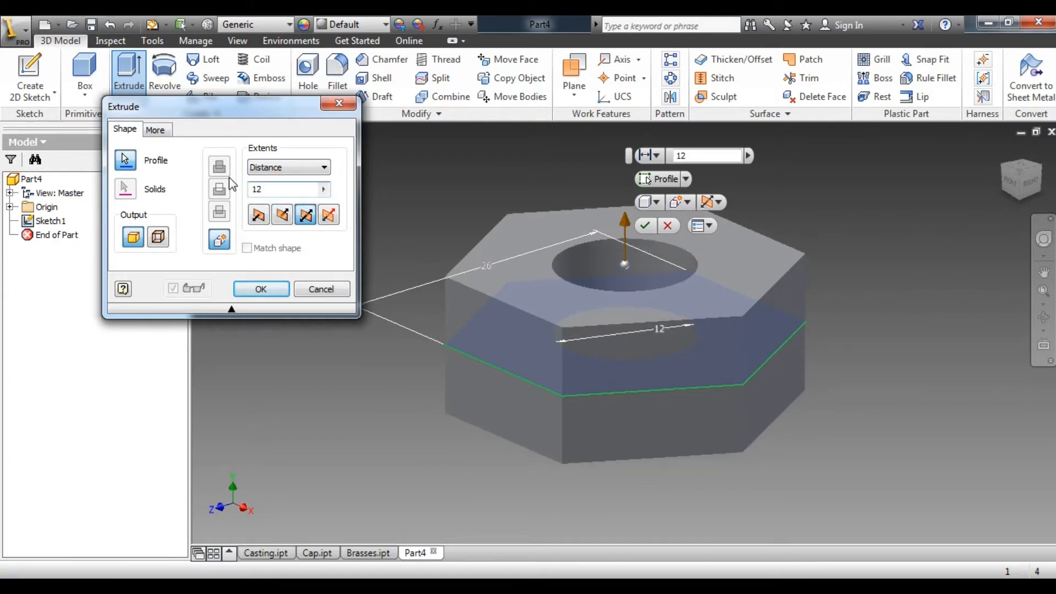
{"action": "key", "text": "Return"}
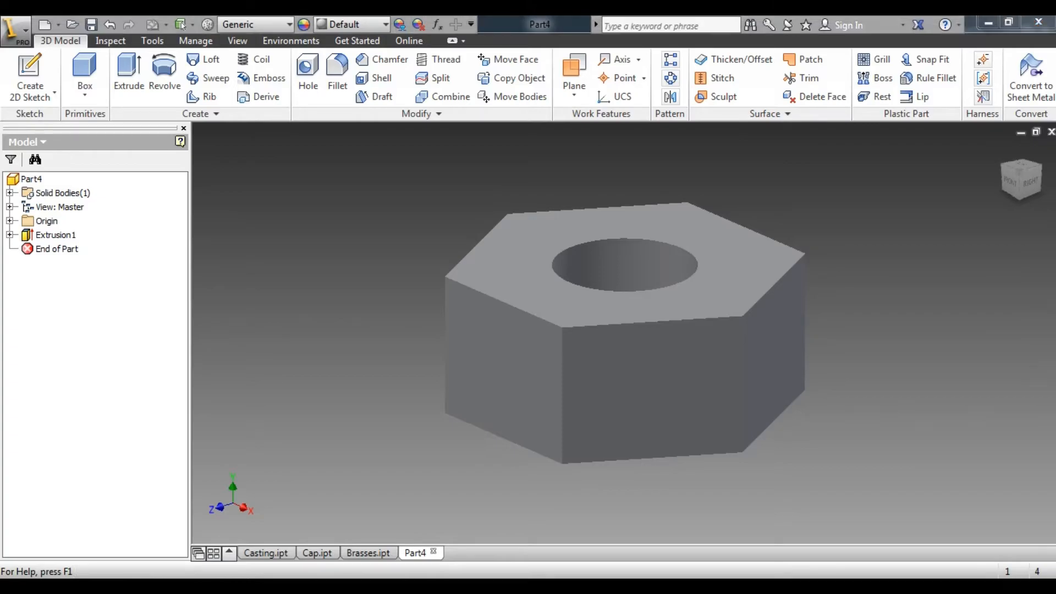
Check the nut's edge radius in the PDF drawing and start a new sketch on the XY plane
{"action": "key", "text": "alt+Tab"}
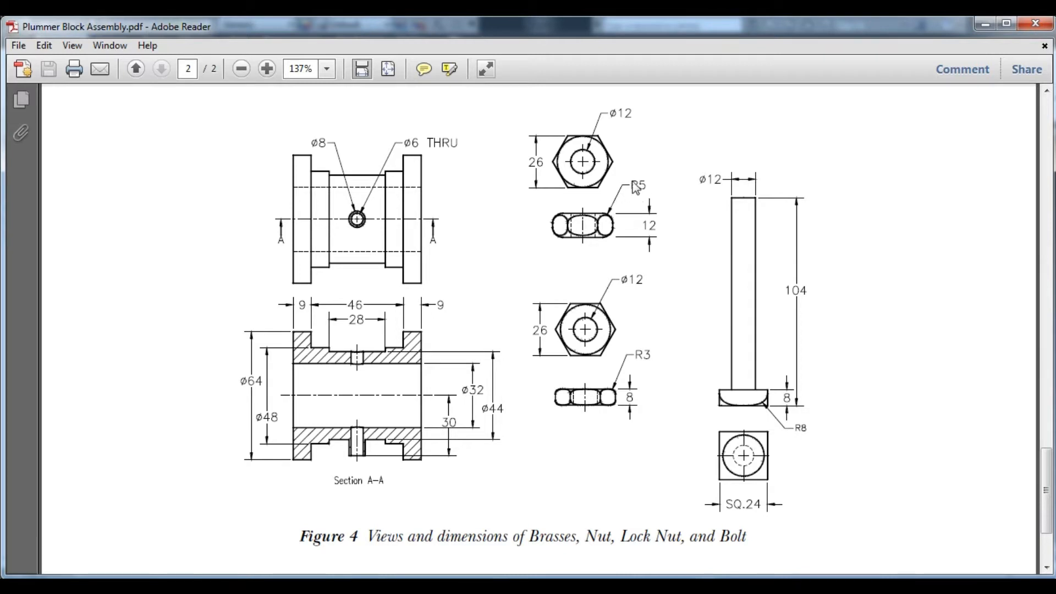
{"action": "key", "text": "alt+Tab"}
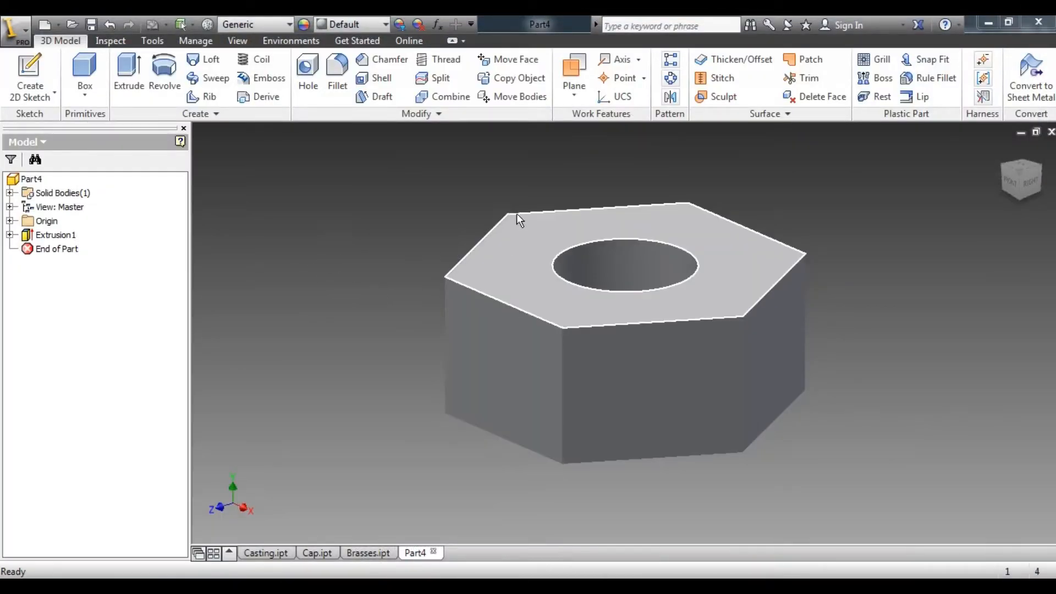
{"action": "left_click", "coordinate": [9, 220]}
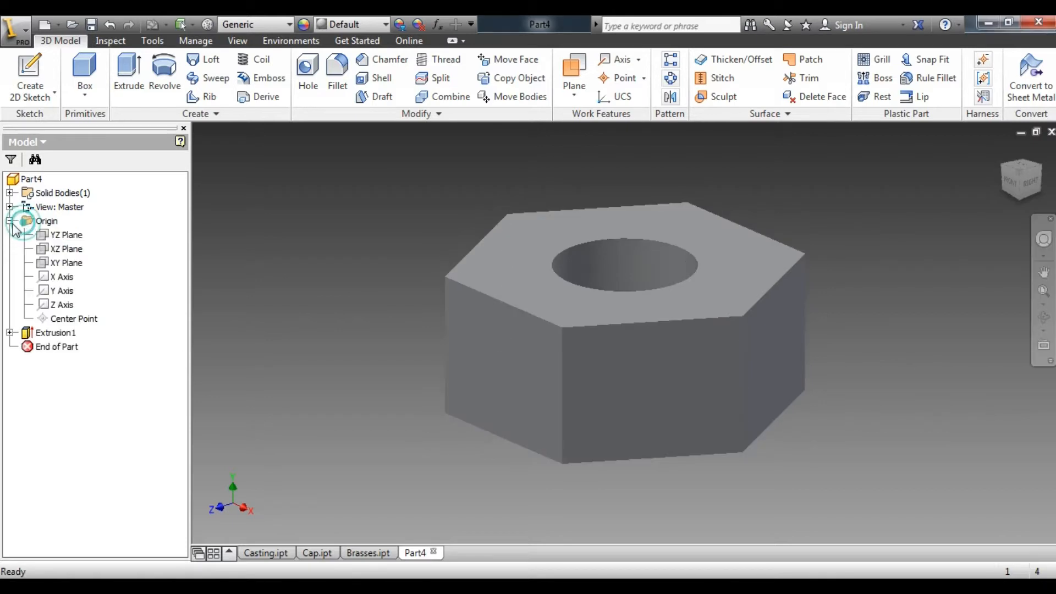
{"action": "left_click", "coordinate": [1025, 172]}
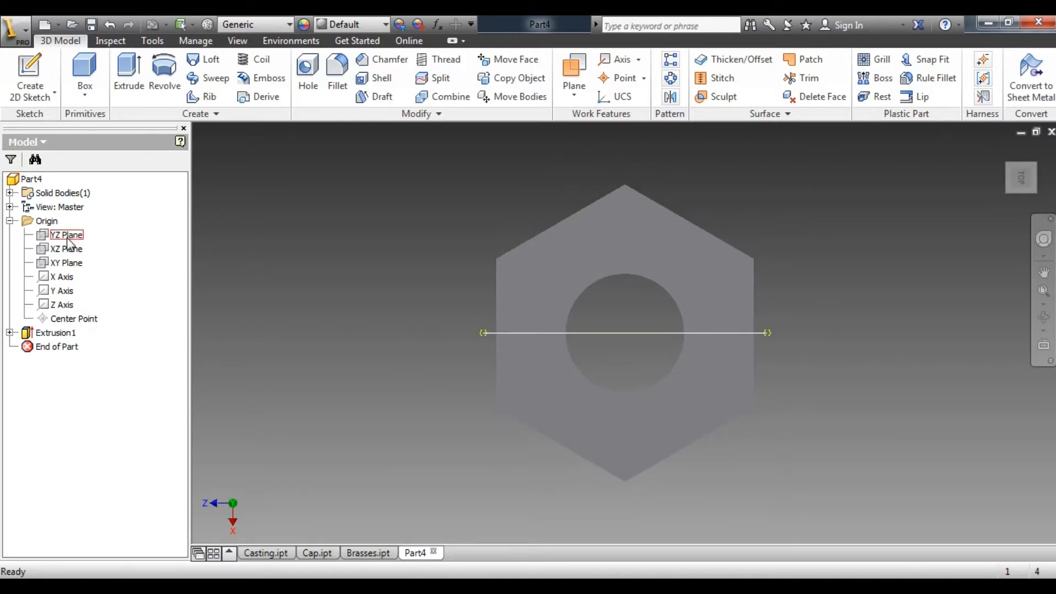
{"action": "left_click", "coordinate": [65, 264]}
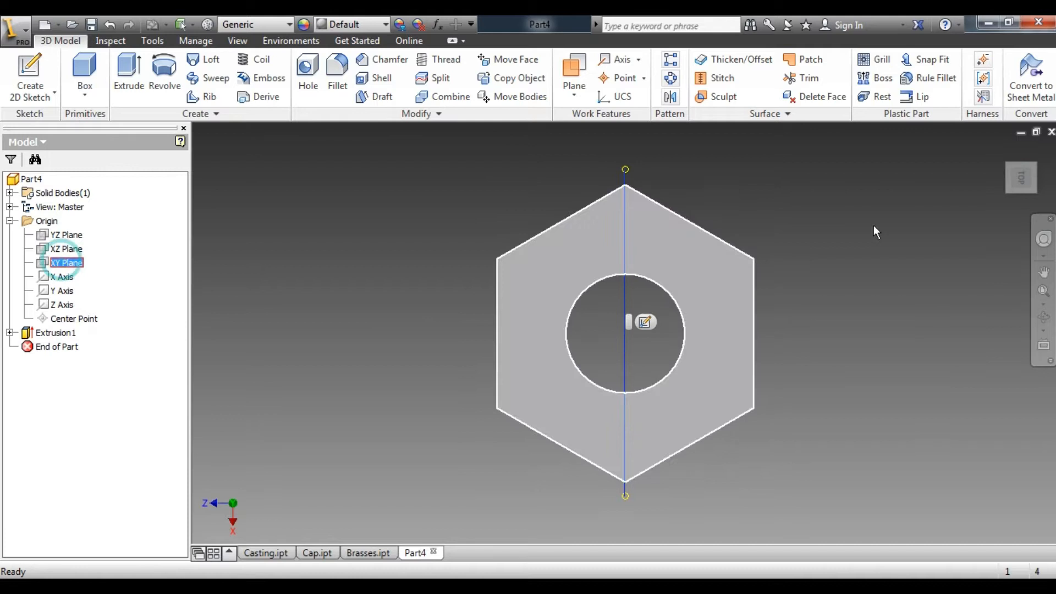
{"action": "left_click", "coordinate": [1009, 191]}
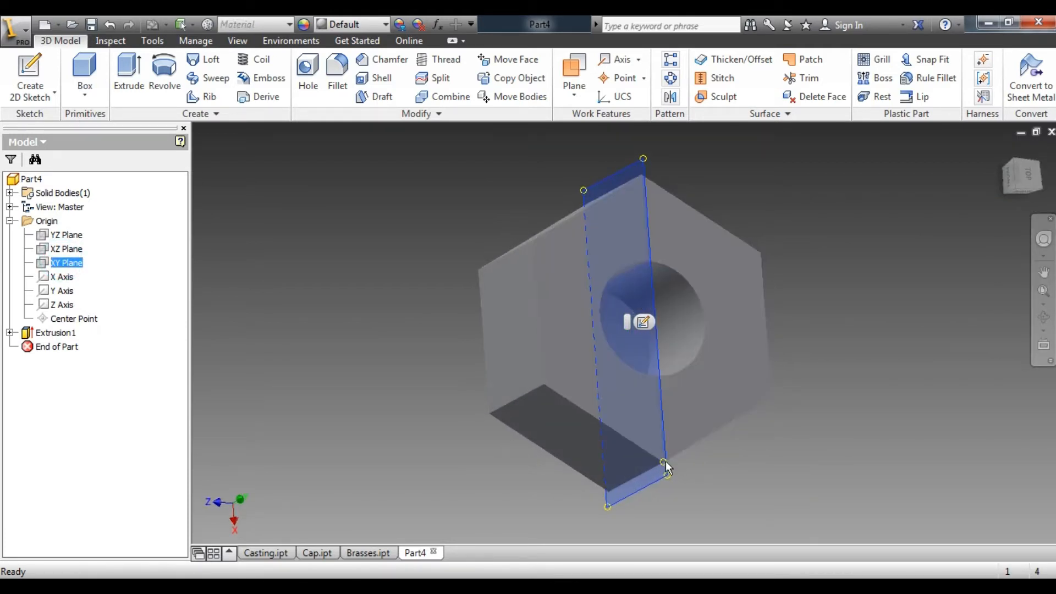
{"action": "left_click", "coordinate": [43, 69]}
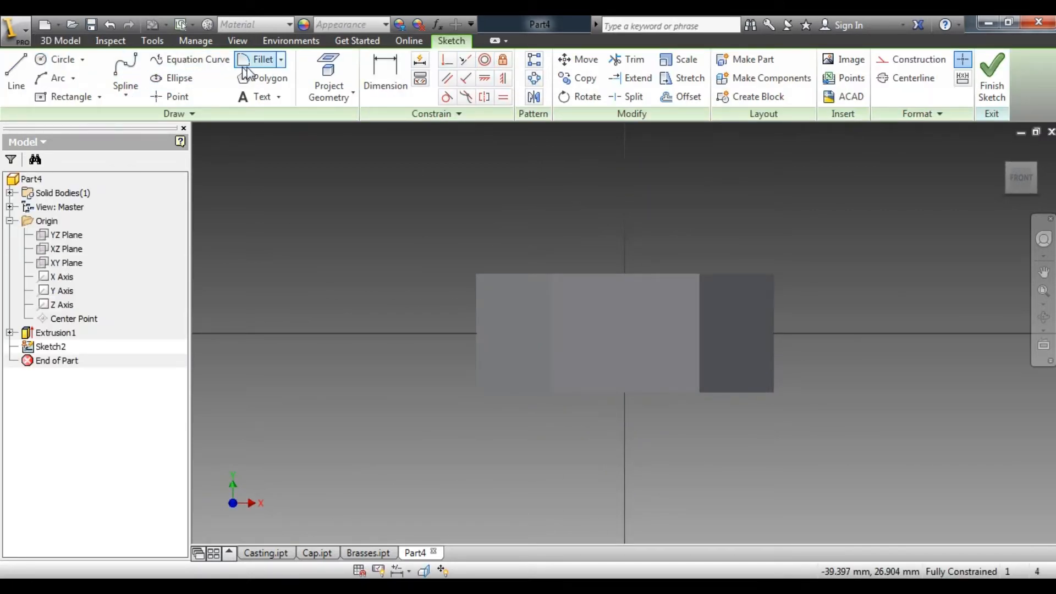
Set the model's visual style to Wireframe
{"action": "left_click", "coordinate": [238, 40]}
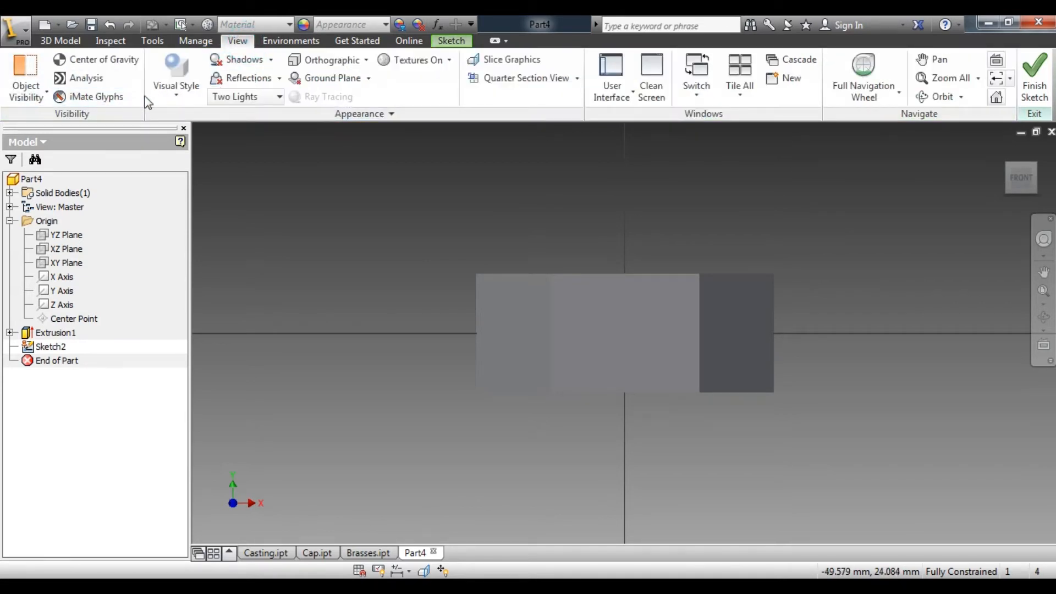
{"action": "left_click", "coordinate": [175, 92]}
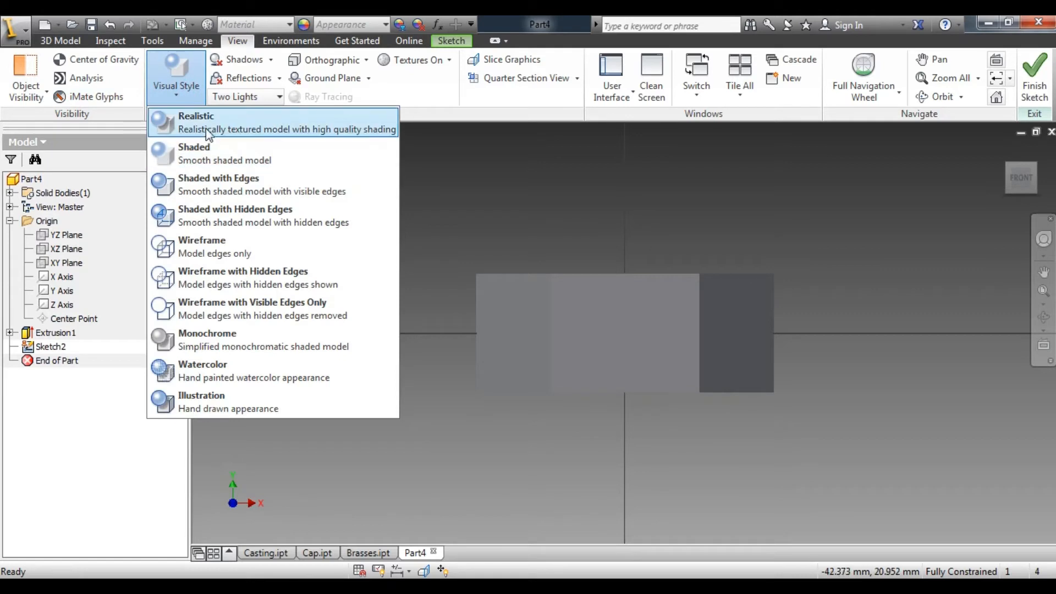
{"action": "left_click", "coordinate": [209, 242]}
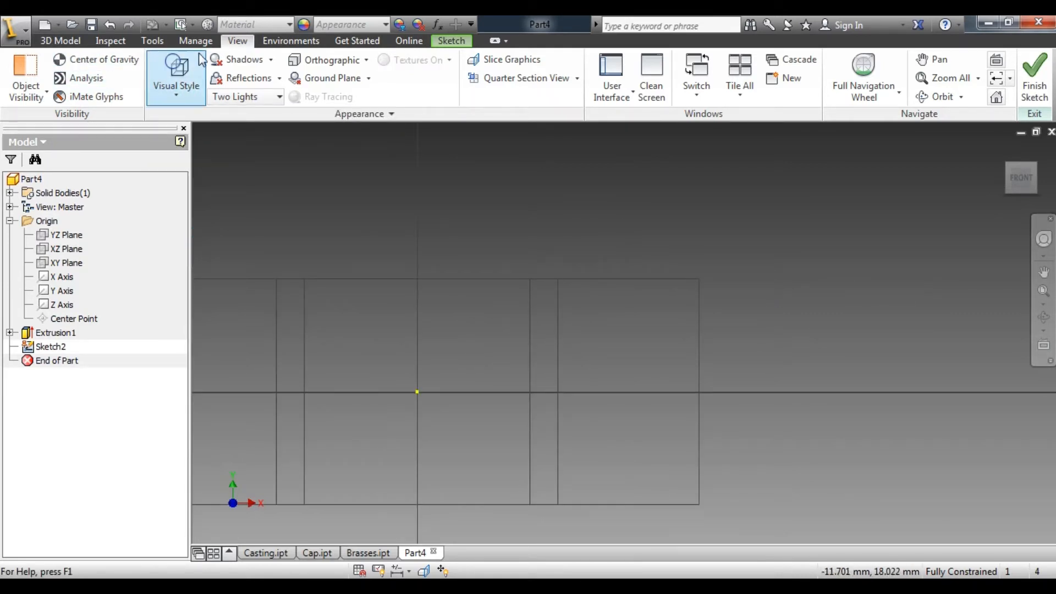
{"action": "scroll", "coordinate": [641, 273], "scroll_direction": "up", "scroll_amount": 3}
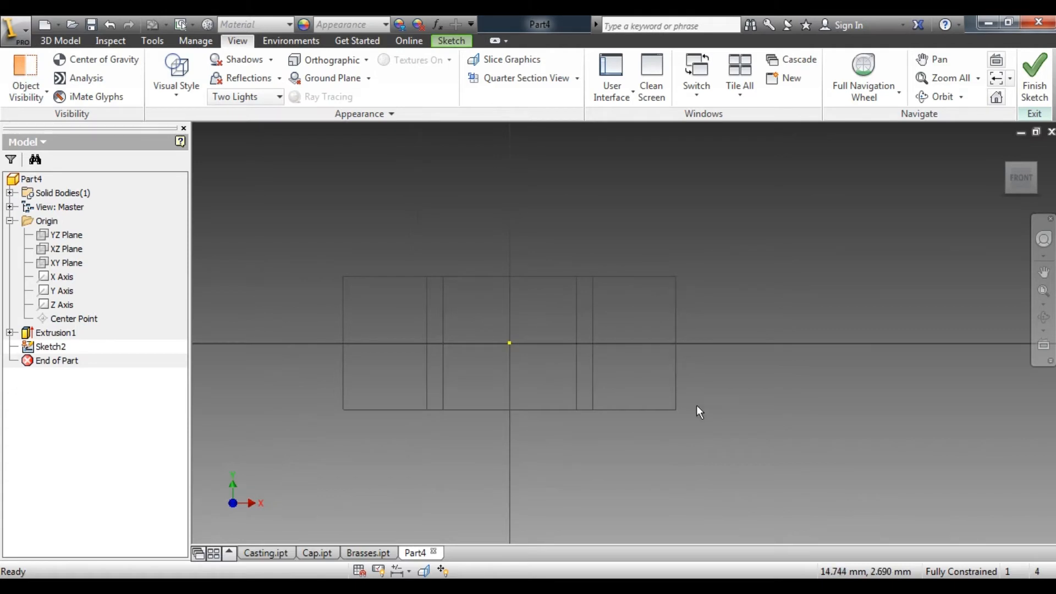
Project the upper, outer vertical and lower edges of the nut's right end into the sketch
{"action": "left_click", "coordinate": [60, 41]}
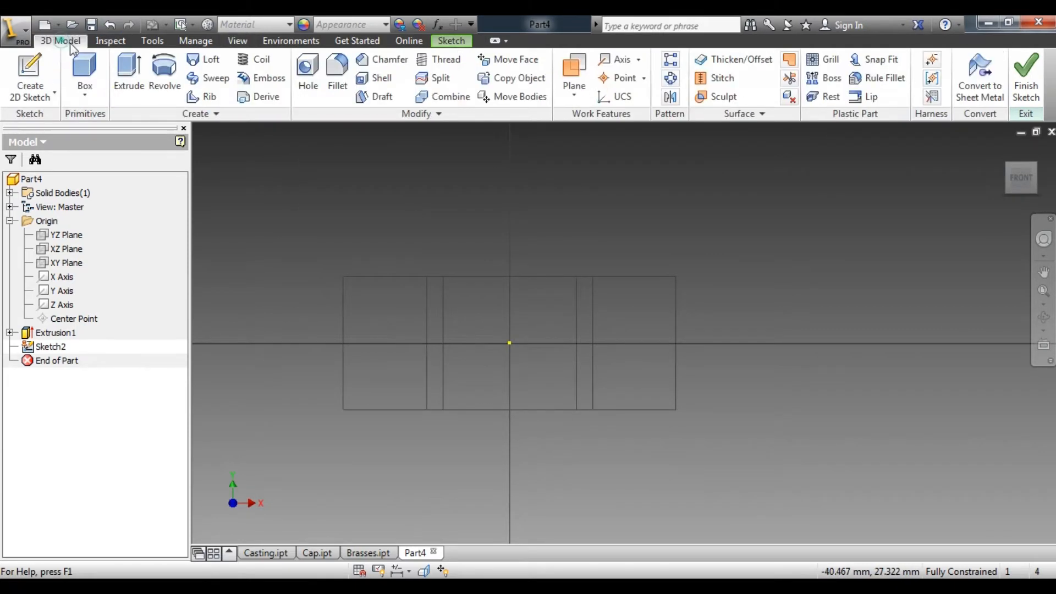
{"action": "left_click", "coordinate": [449, 41]}
{"action": "left_click", "coordinate": [330, 66]}
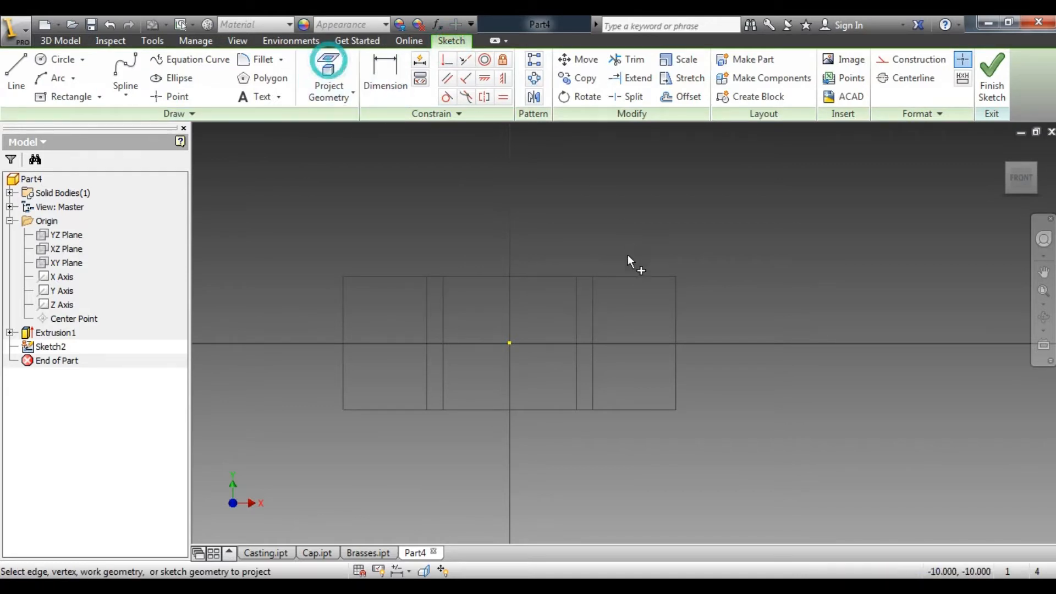
{"action": "left_click", "coordinate": [627, 277]}
{"action": "left_click", "coordinate": [677, 310]}
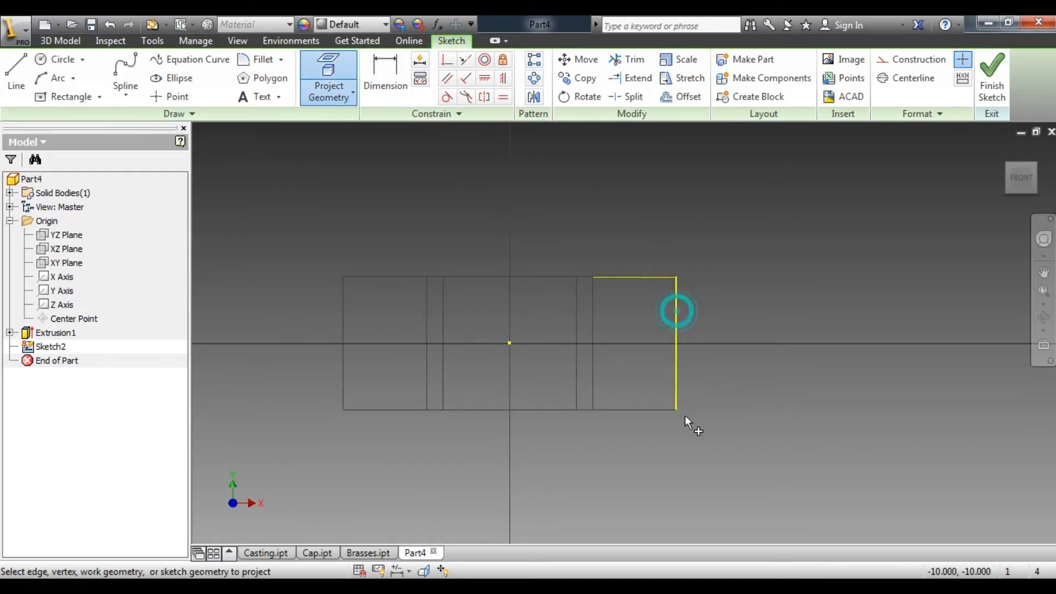
{"action": "left_click", "coordinate": [646, 411]}
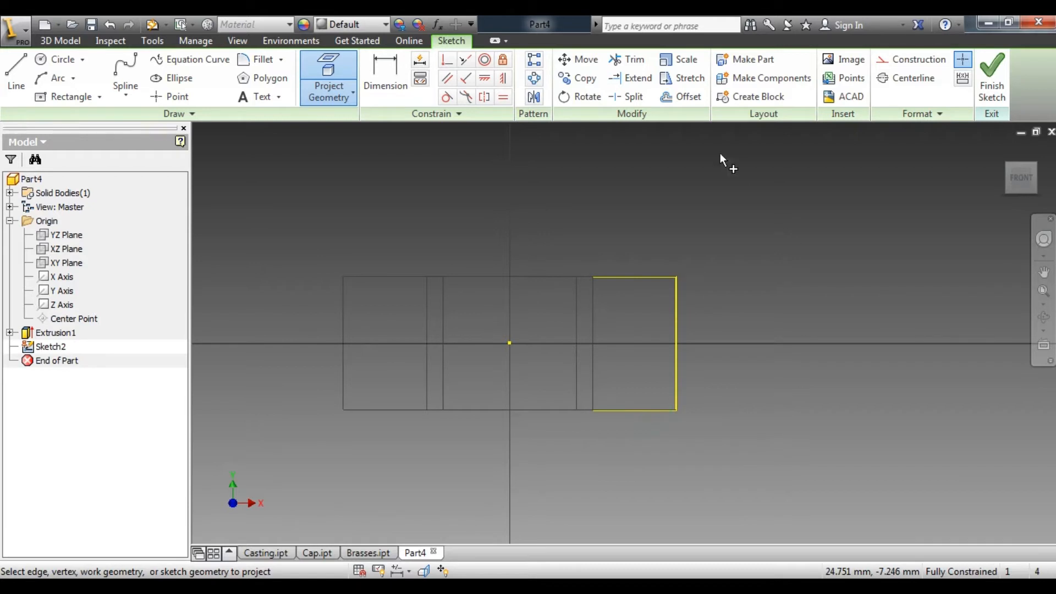
Draw three connected lines over the projected edges: part of the upper edge, the full outer vertical edge and part of the lower edge
{"action": "left_click", "coordinate": [16, 77]}
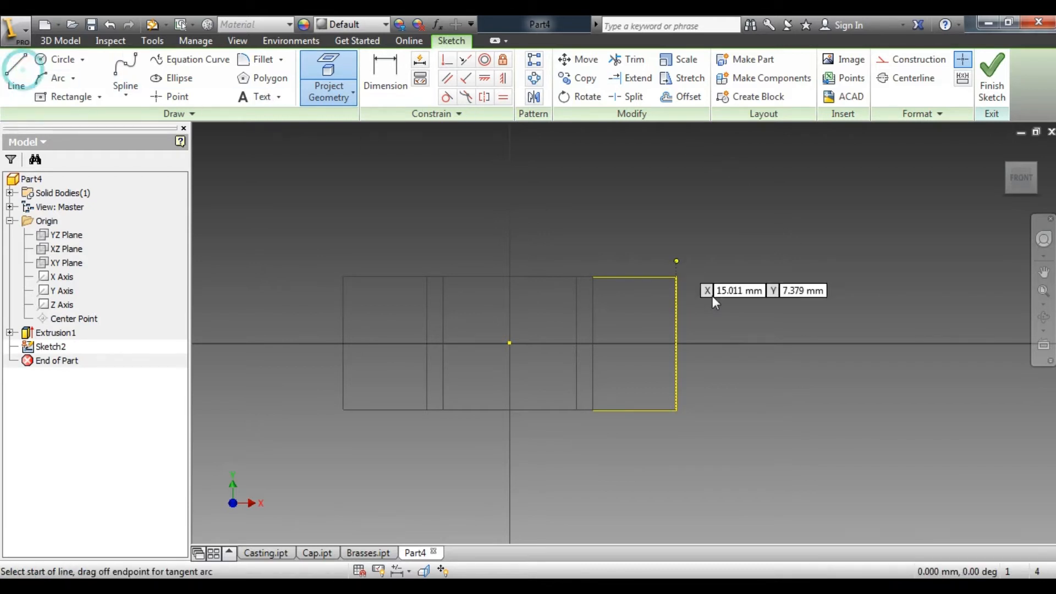
{"action": "left_click", "coordinate": [609, 277]}
{"action": "left_click", "coordinate": [677, 277]}
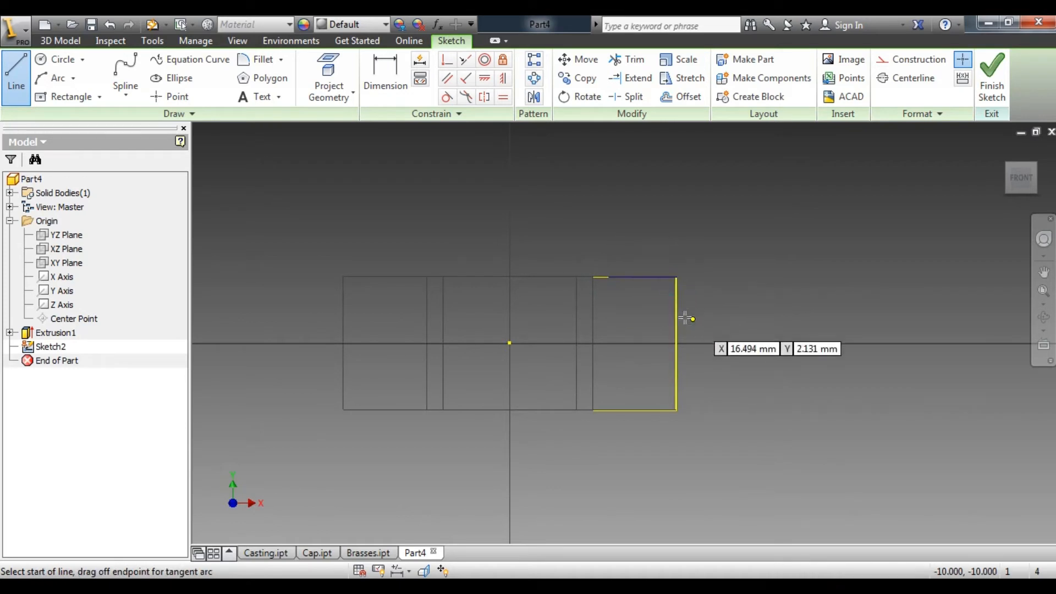
{"action": "left_click", "coordinate": [678, 278]}
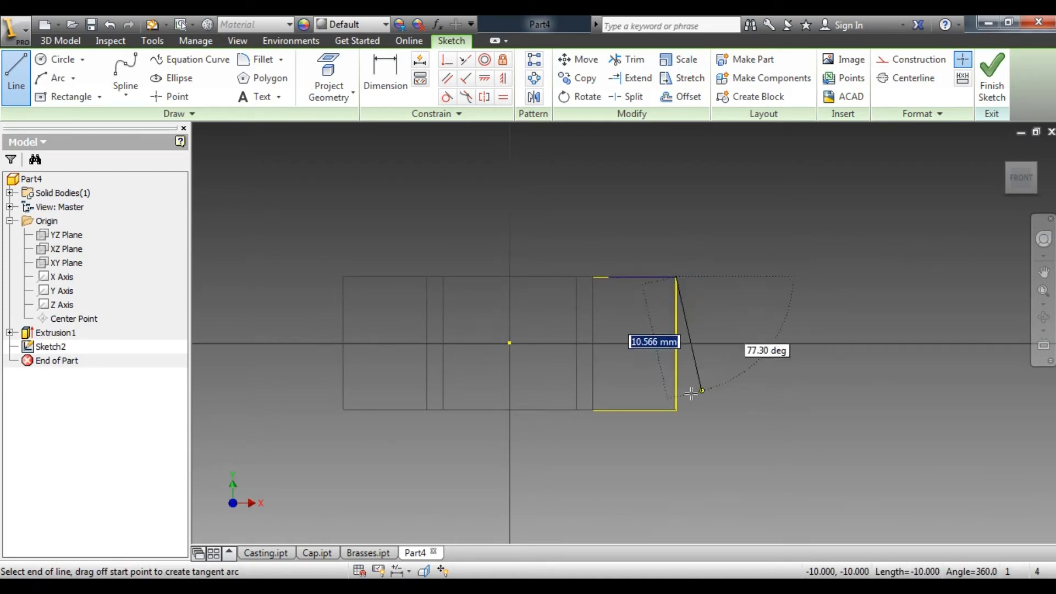
{"action": "left_click", "coordinate": [677, 410]}
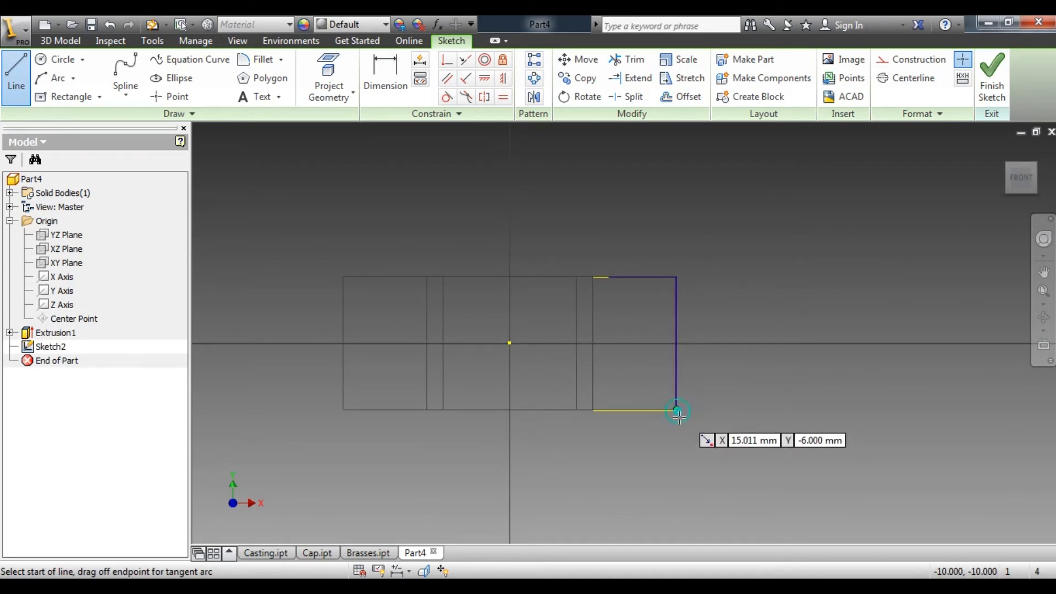
{"action": "left_click", "coordinate": [678, 410]}
{"action": "left_click", "coordinate": [616, 409]}
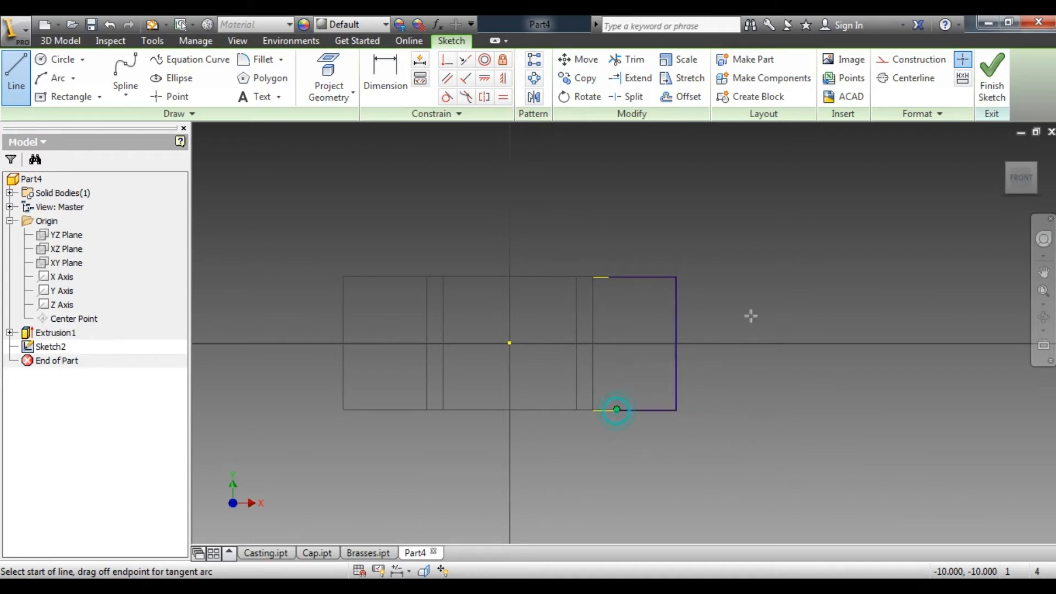
{"action": "right_click", "coordinate": [809, 231]}
{"action": "left_click", "coordinate": [849, 232]}
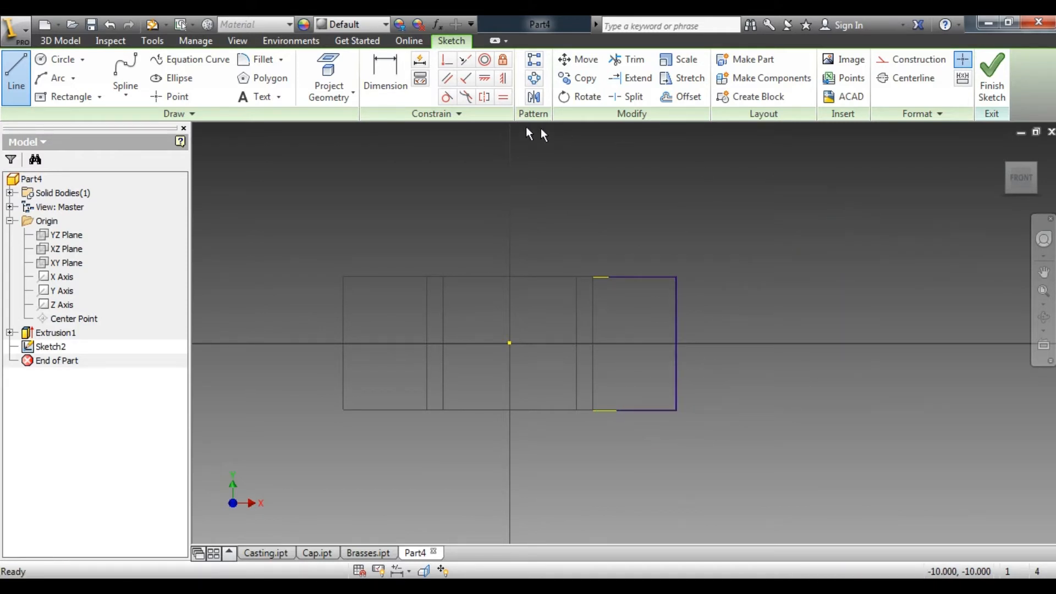
Check the radius in the PDF drawing and fillet both outer corners of the line profile with a 5 mm radius
{"action": "left_click", "coordinate": [258, 59]}
{"action": "left_click", "coordinate": [346, 590]}
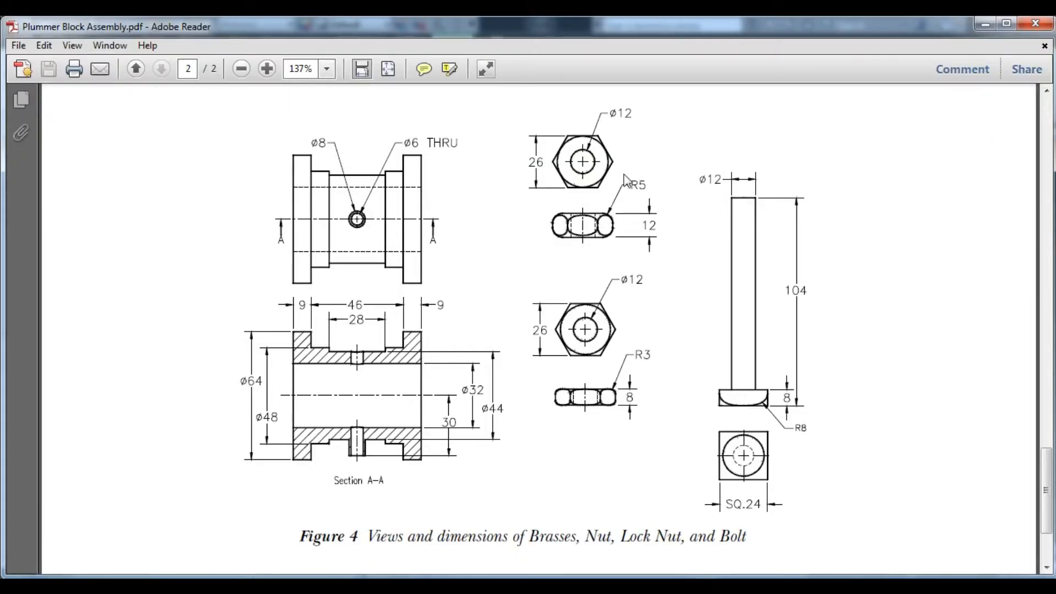
{"action": "left_click", "coordinate": [346, 590]}
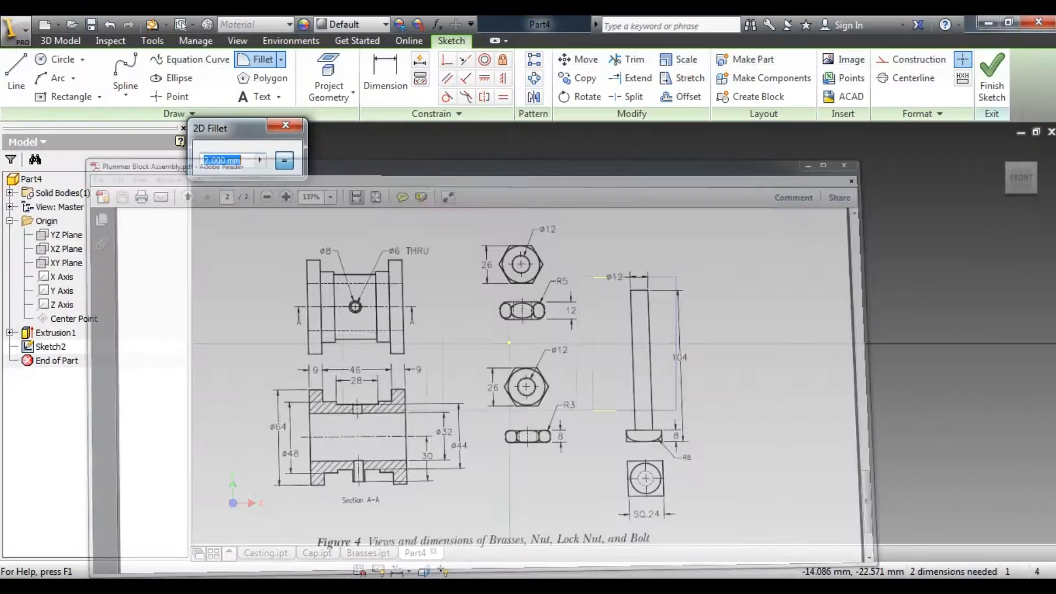
{"action": "type", "text": "5"}
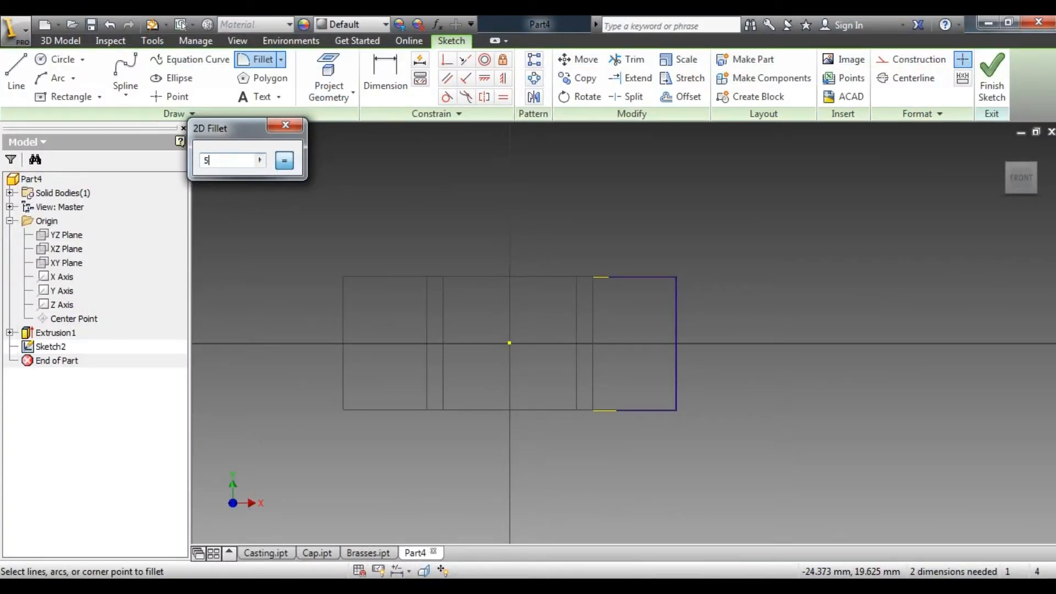
{"action": "left_click", "coordinate": [664, 276]}
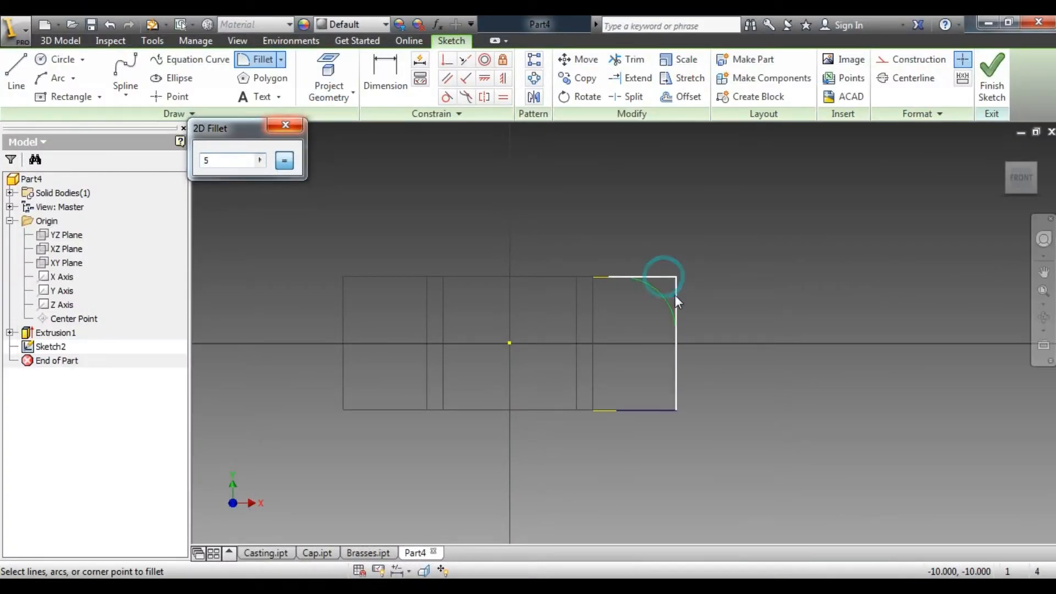
{"action": "left_click", "coordinate": [675, 300]}
{"action": "left_click", "coordinate": [676, 377]}
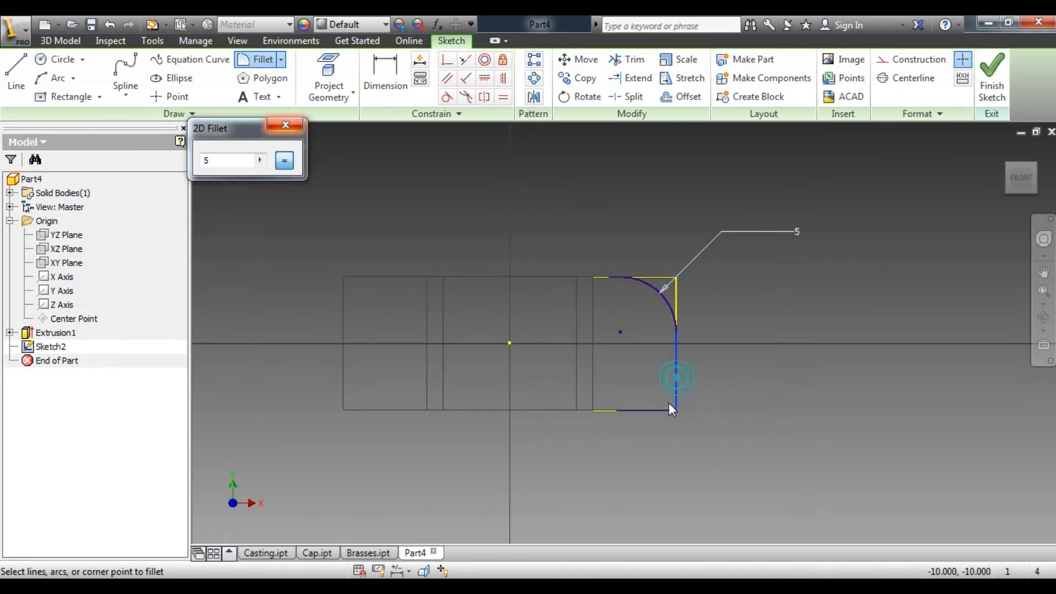
{"action": "left_click", "coordinate": [648, 410]}
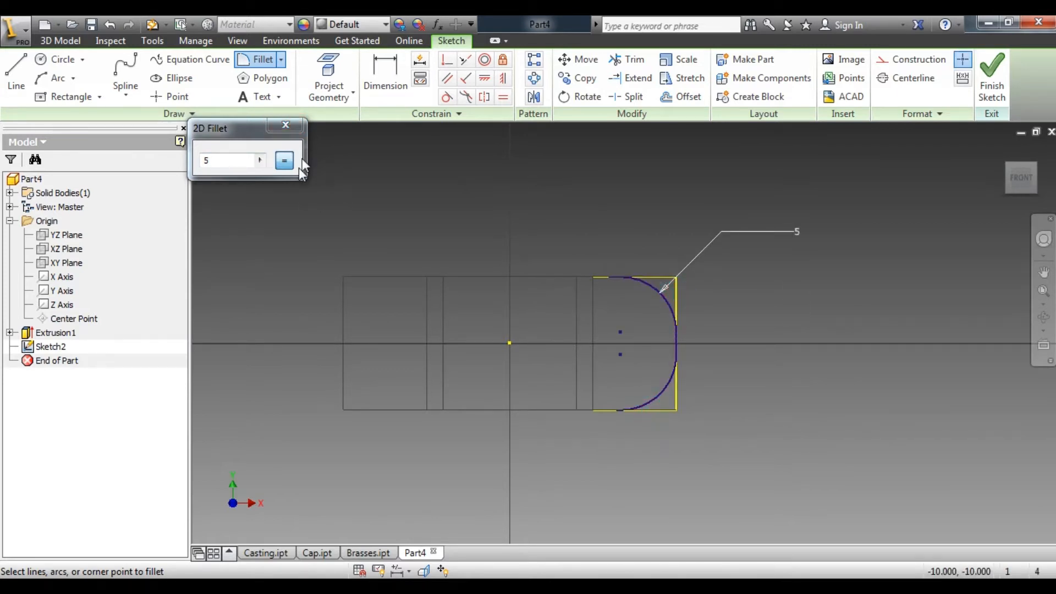
{"action": "left_click", "coordinate": [285, 125]}
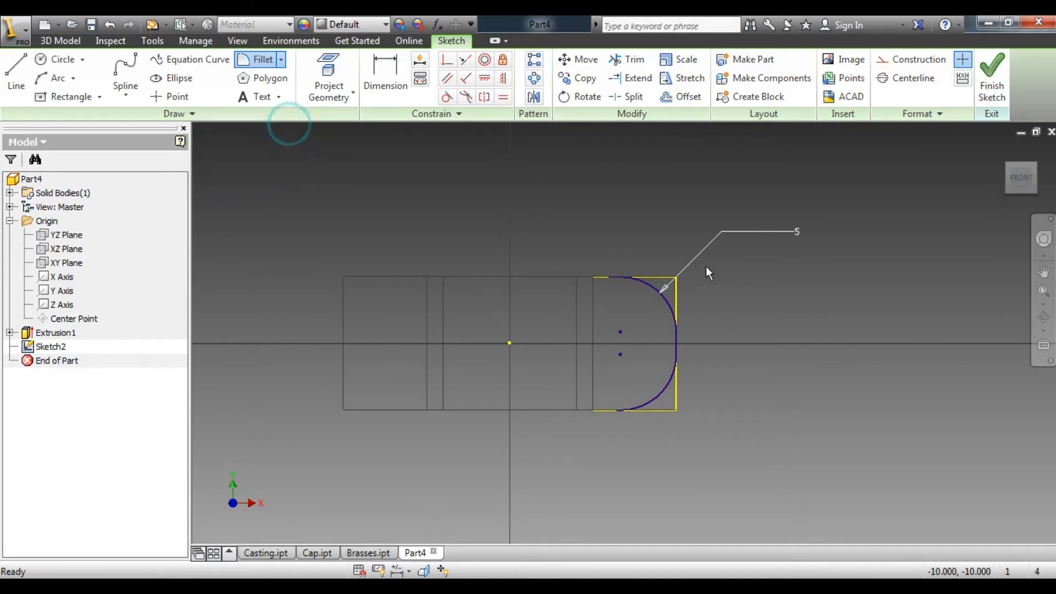
Close the upper corner outside the fillet with a horizontal and a vertical line from the arc's ends to the projected corner
{"action": "scroll", "coordinate": [685, 266], "scroll_direction": "up", "scroll_amount": 3}
{"action": "left_click", "coordinate": [16, 71]}
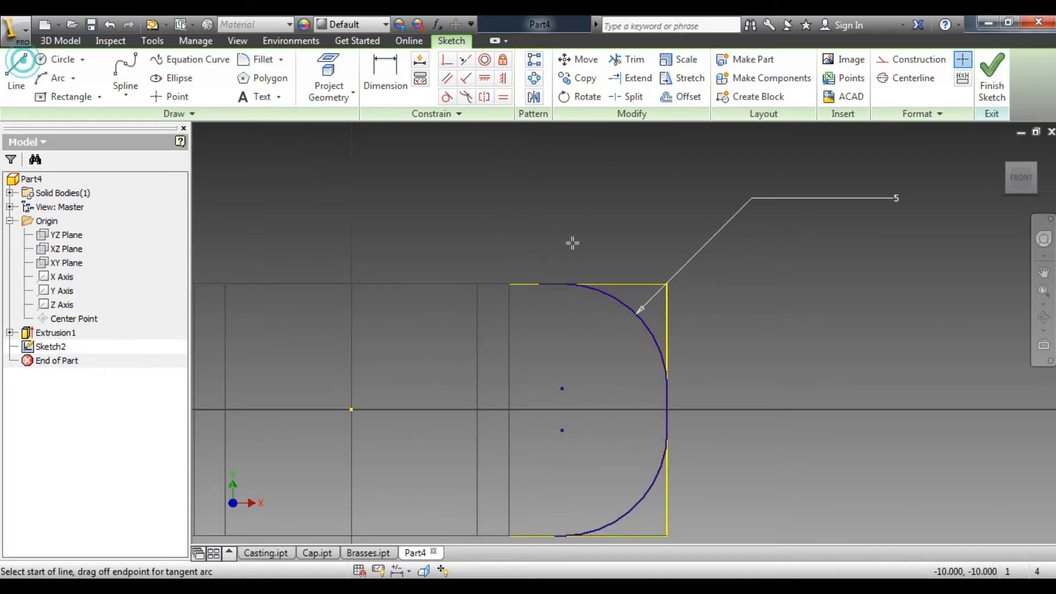
{"action": "left_click", "coordinate": [562, 283]}
{"action": "double_click", "coordinate": [667, 284]}
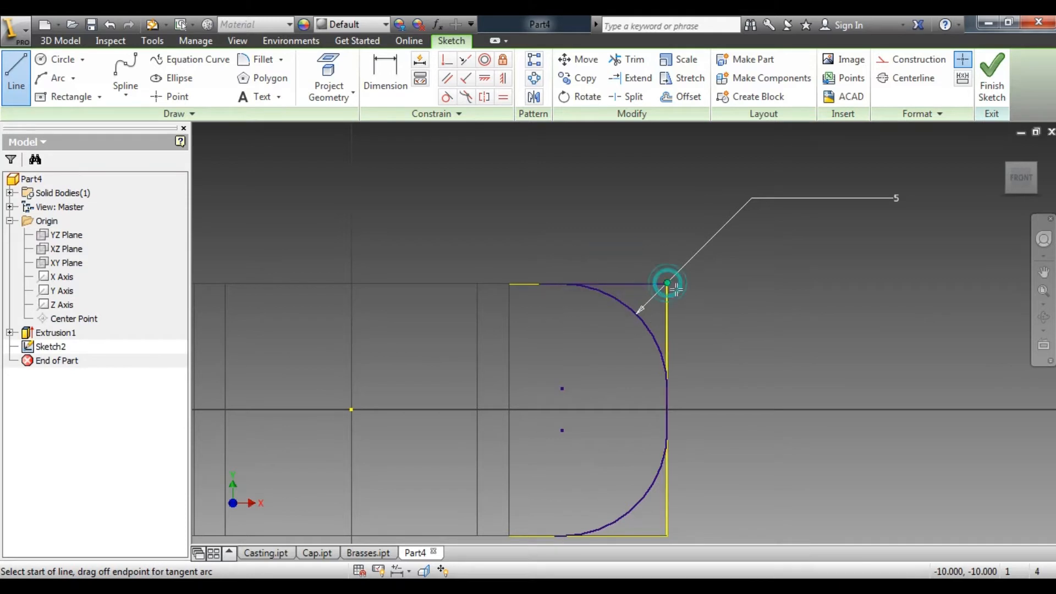
{"action": "left_click", "coordinate": [667, 285]}
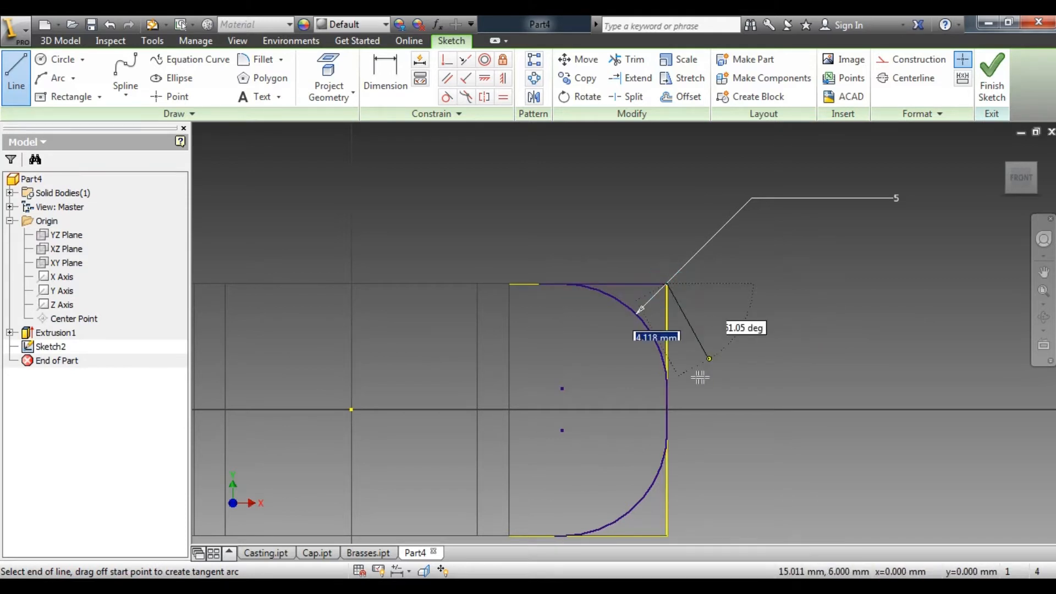
{"action": "double_click", "coordinate": [667, 383]}
Close the lower corner outside the fillet with a vertical and a horizontal line meeting at the projected corner
{"action": "scroll", "coordinate": [759, 313], "scroll_direction": "up", "scroll_amount": 4}
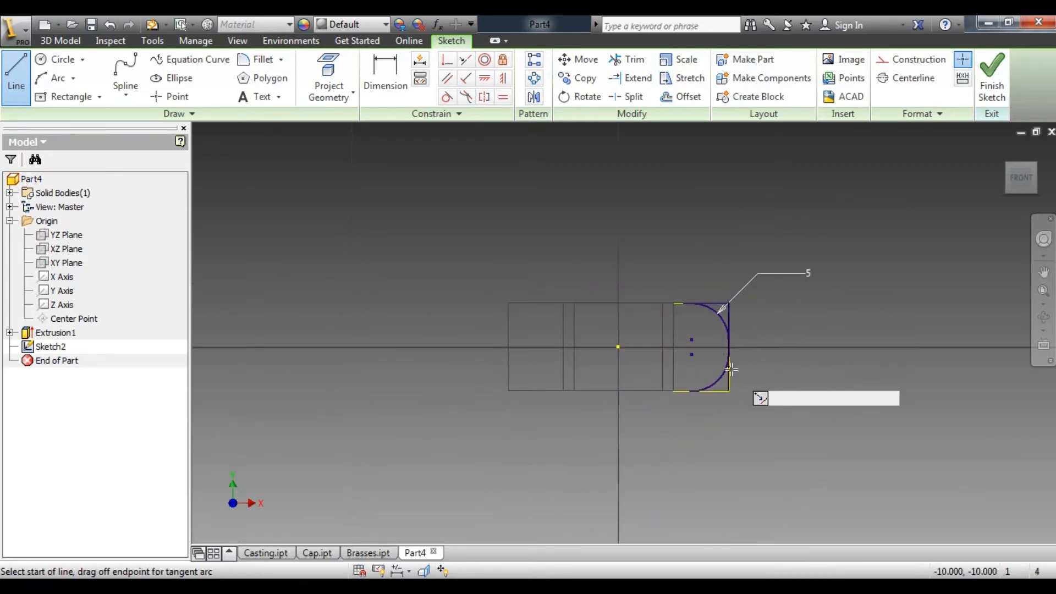
{"action": "scroll", "coordinate": [732, 369], "scroll_direction": "down", "scroll_amount": 5}
{"action": "left_click", "coordinate": [717, 313]}
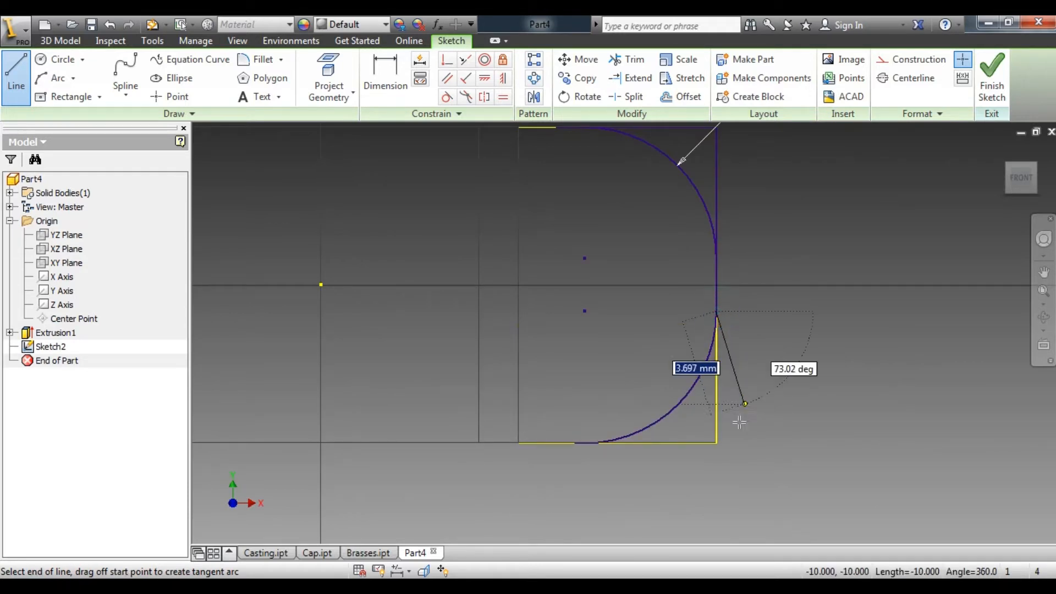
{"action": "left_click", "coordinate": [716, 442]}
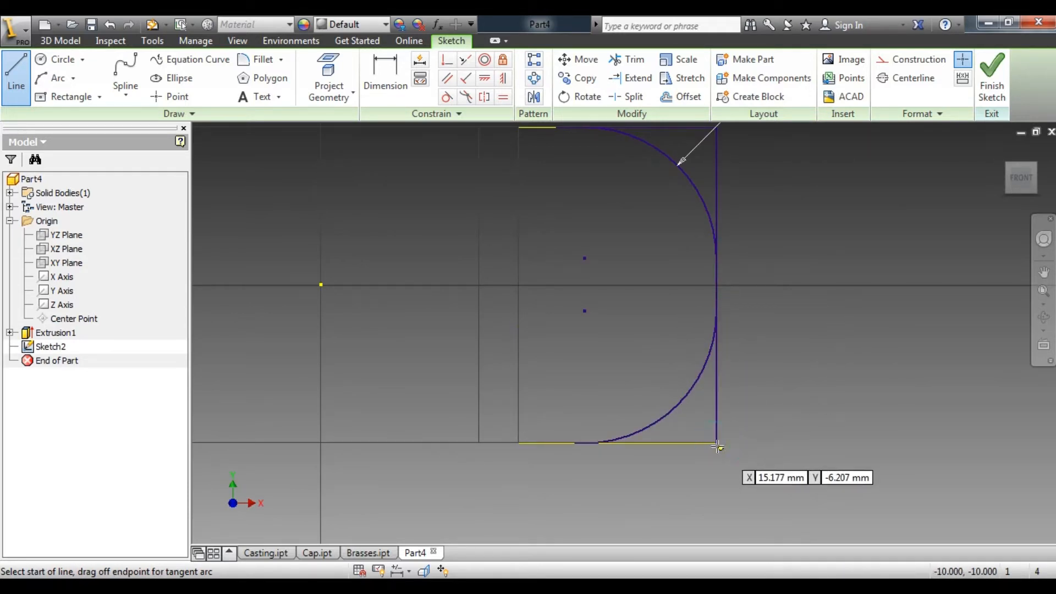
{"action": "left_click", "coordinate": [586, 443]}
{"action": "right_click", "coordinate": [846, 330]}
{"action": "left_click", "coordinate": [900, 332]}
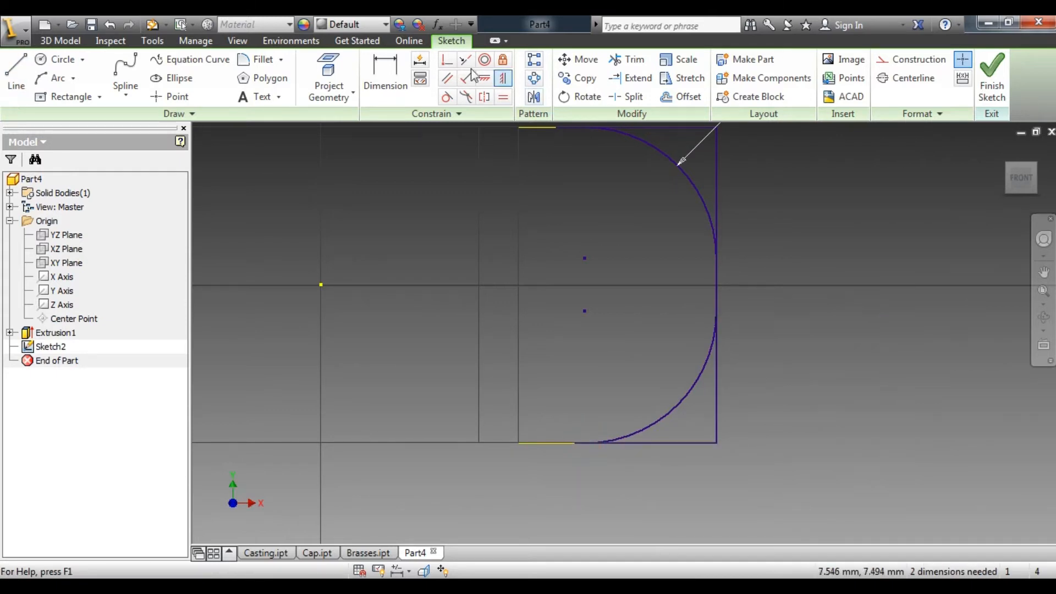
Trim the sketch segment on the upper edge beside the arc and the short vertical segment between the two corner arcs
{"action": "left_click", "coordinate": [620, 60]}
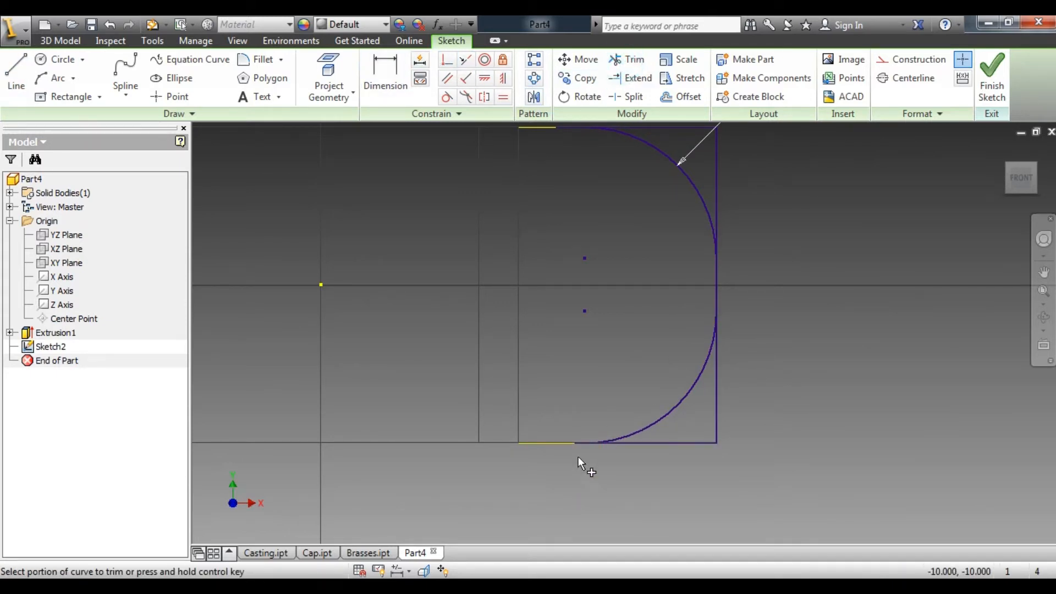
{"action": "scroll", "coordinate": [630, 468], "scroll_direction": "down", "scroll_amount": 3}
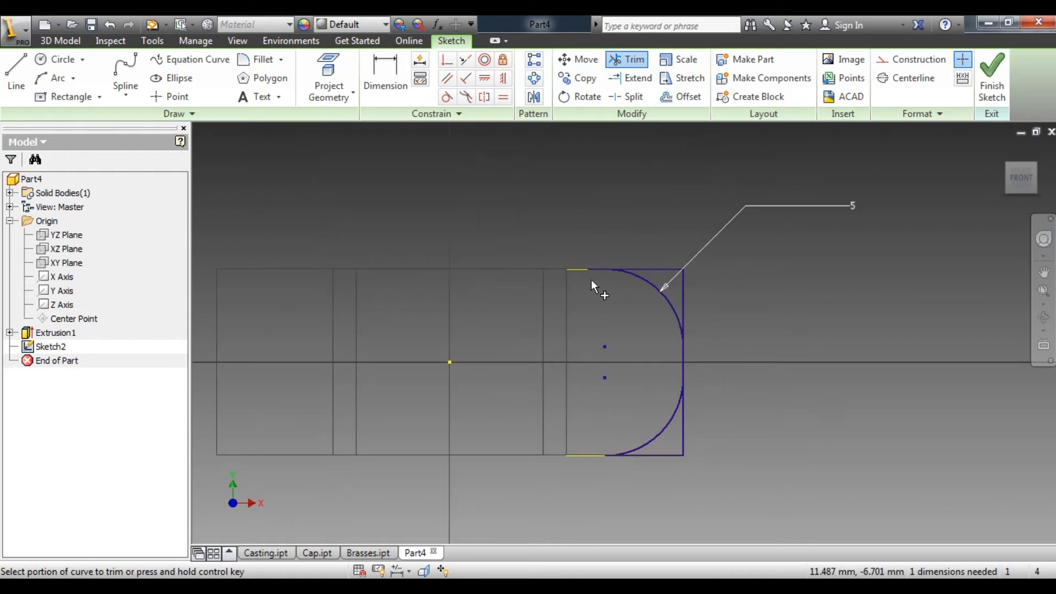
{"action": "left_click", "coordinate": [600, 267]}
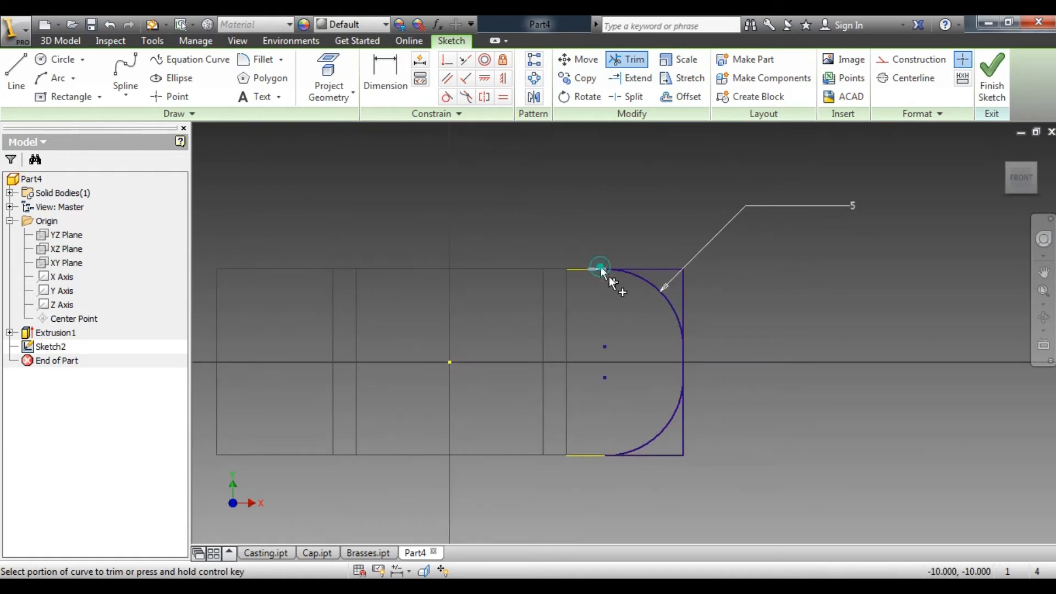
{"action": "left_click", "coordinate": [683, 364]}
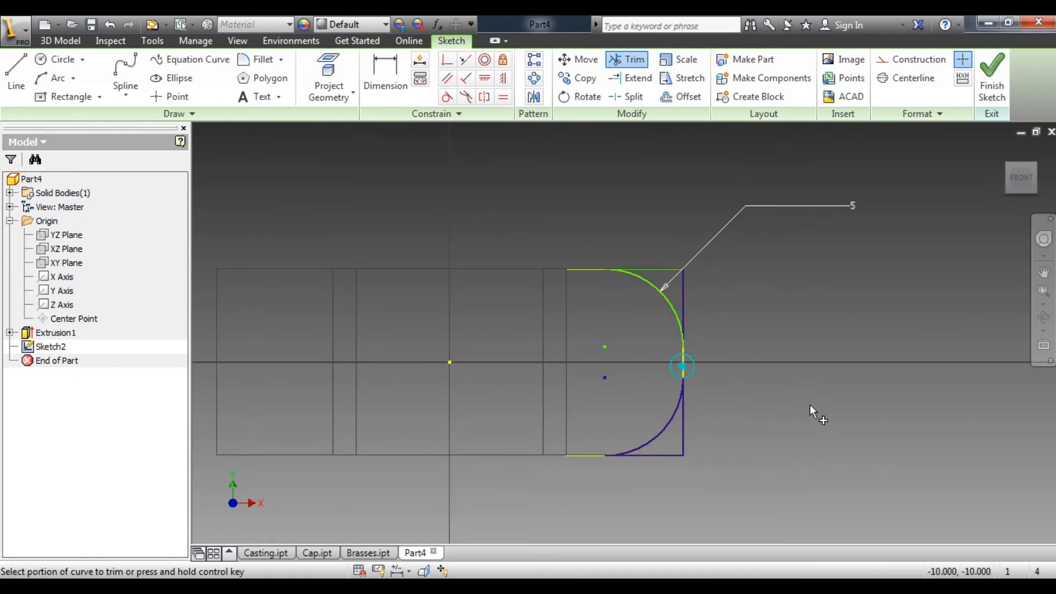
{"action": "right_click", "coordinate": [787, 305]}
{"action": "left_click", "coordinate": [853, 306]}
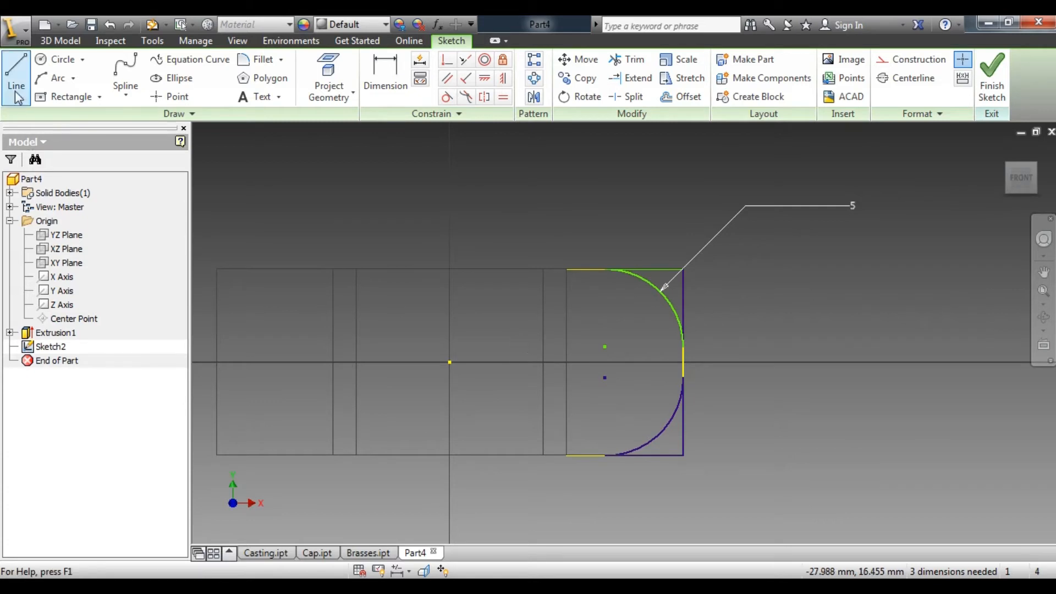
Draw a vertical axis line through the origin, extending past both faces of the nut, and finish the sketch
{"action": "left_click", "coordinate": [16, 74]}
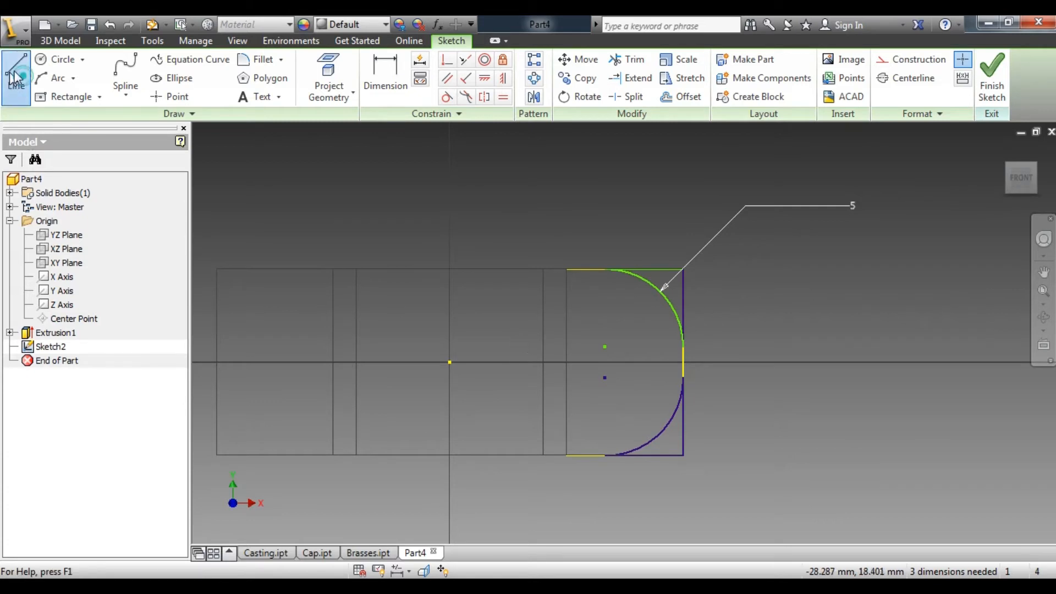
{"action": "left_click", "coordinate": [450, 215]}
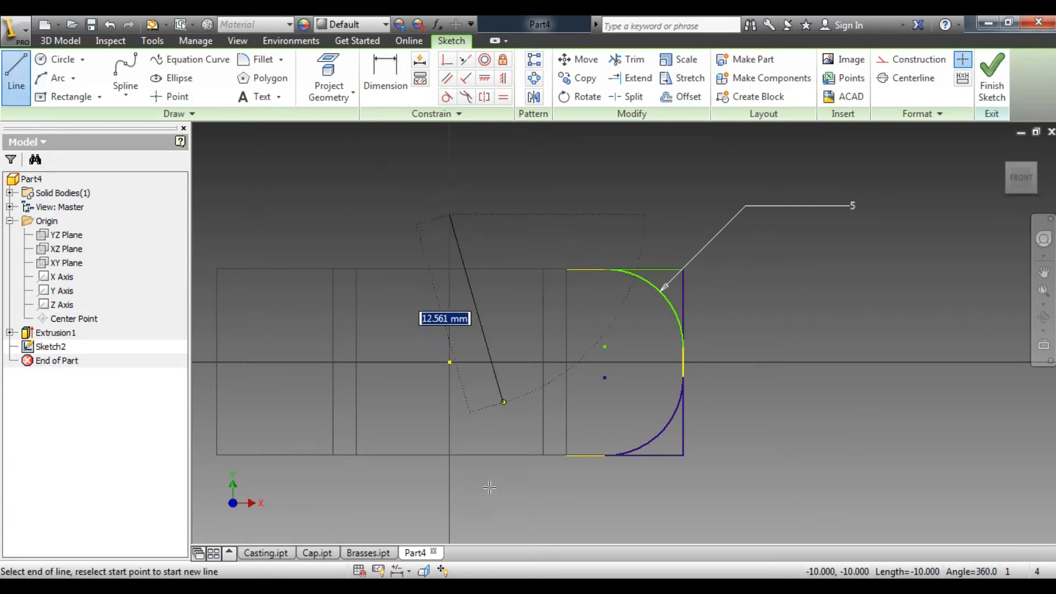
{"action": "left_click", "coordinate": [448, 518]}
{"action": "right_click", "coordinate": [872, 181]}
{"action": "left_click", "coordinate": [922, 185]}
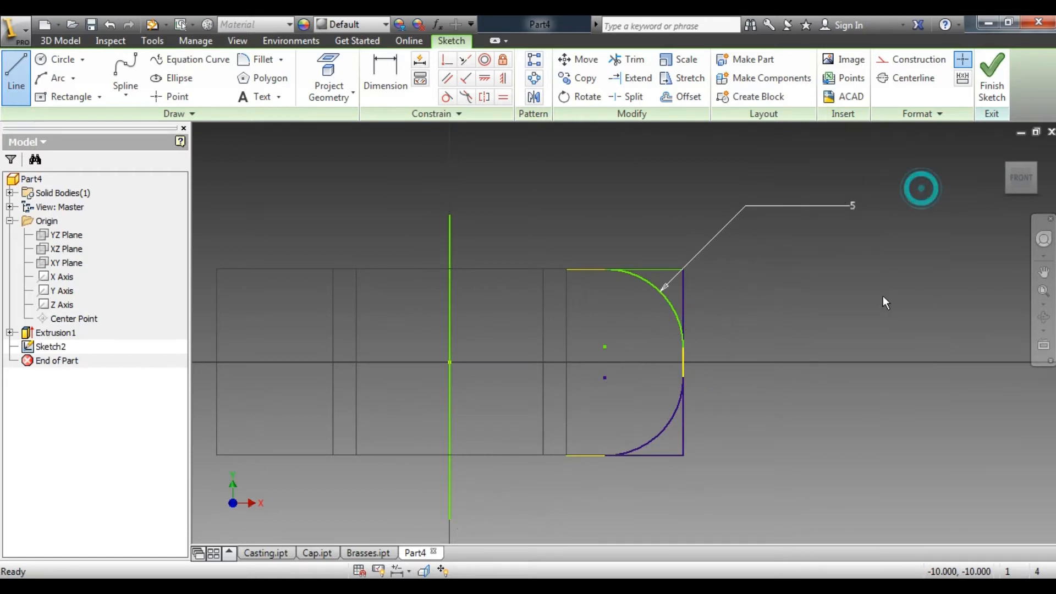
{"action": "left_click", "coordinate": [991, 83]}
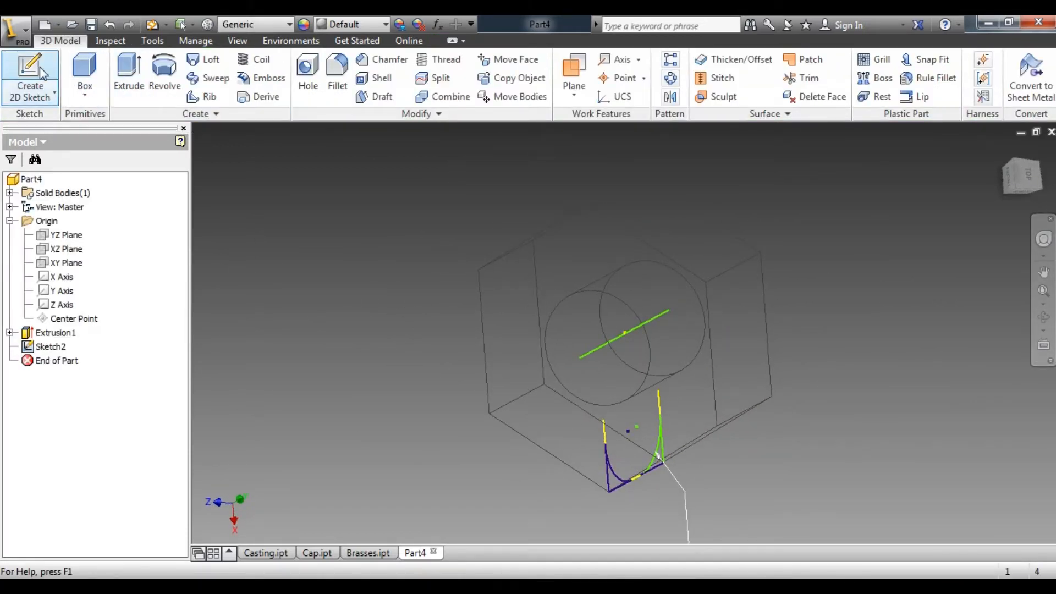
Set up a full Revolve cut of both corner profiles, using the line through the origin as the axis
{"action": "left_click", "coordinate": [164, 71]}
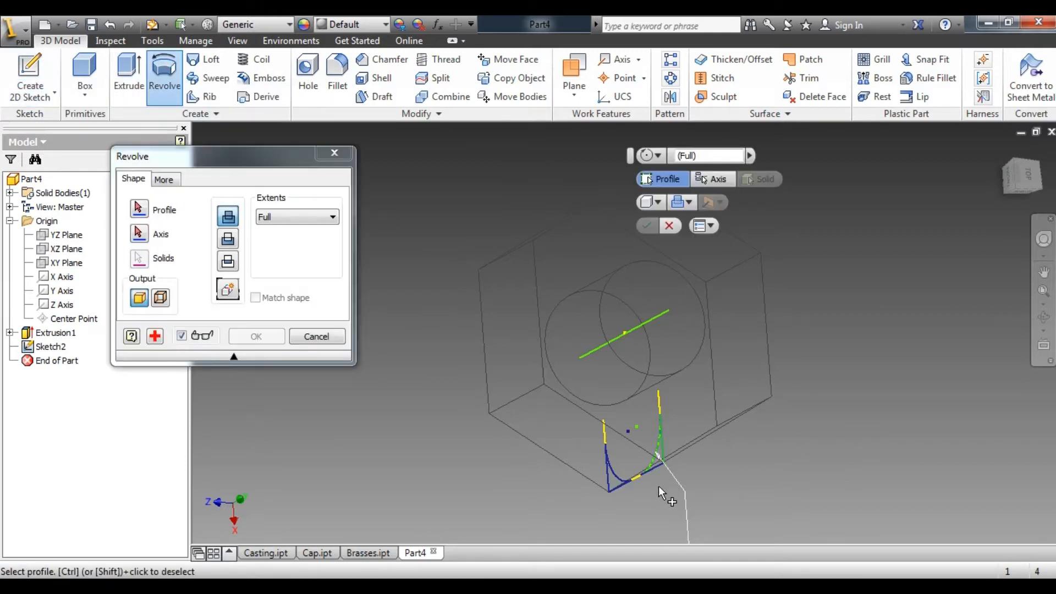
{"action": "left_click", "coordinate": [229, 240]}
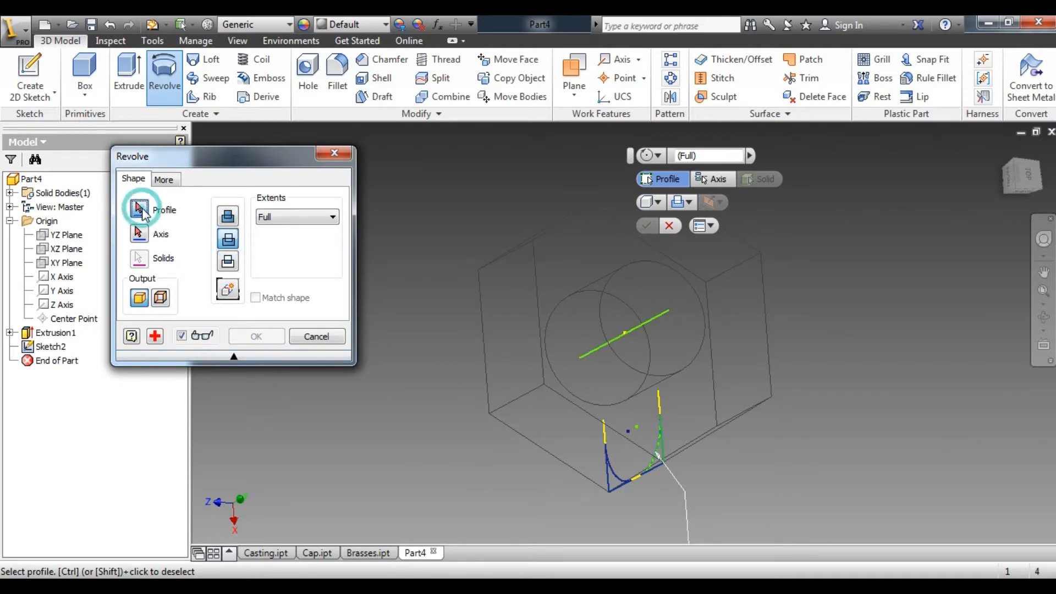
{"action": "scroll", "coordinate": [660, 459], "scroll_direction": "up", "scroll_amount": 3}
{"action": "left_click", "coordinate": [658, 441]}
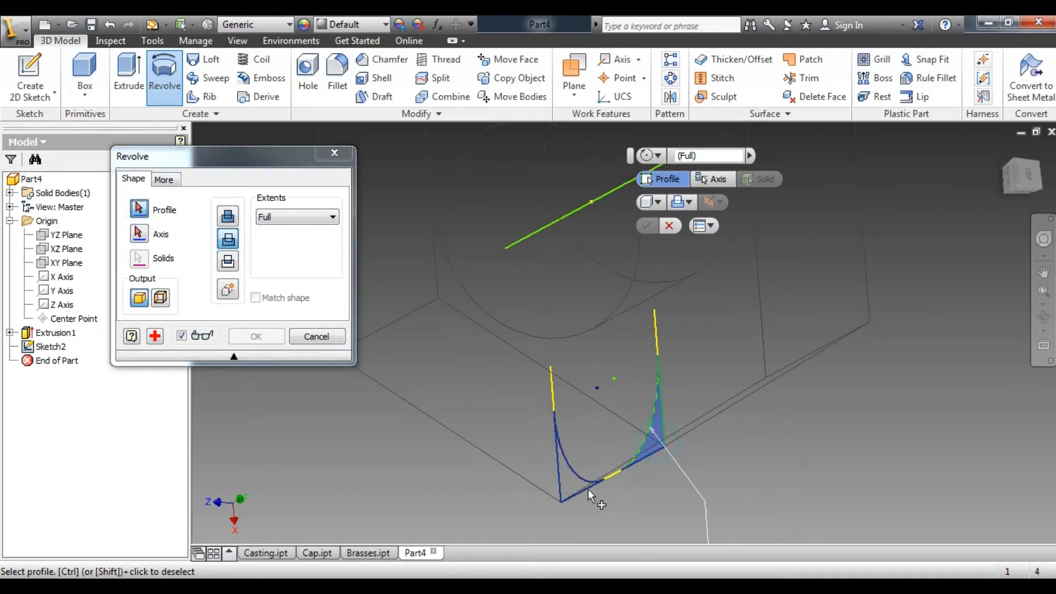
{"action": "left_click", "coordinate": [140, 235]}
{"action": "left_click", "coordinate": [549, 223]}
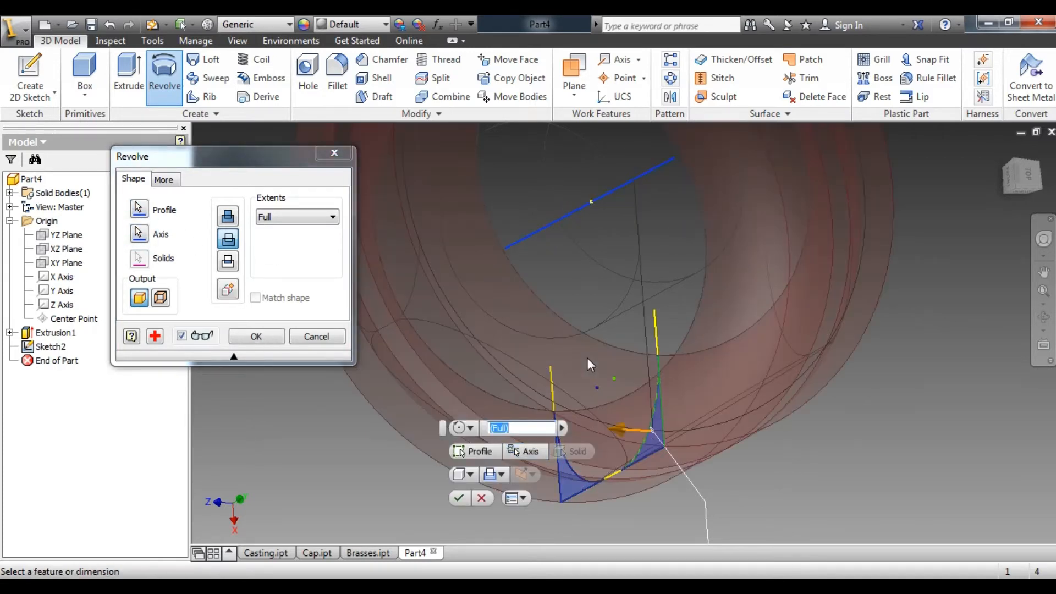
{"action": "scroll", "coordinate": [704, 407], "scroll_direction": "down", "scroll_amount": 3}
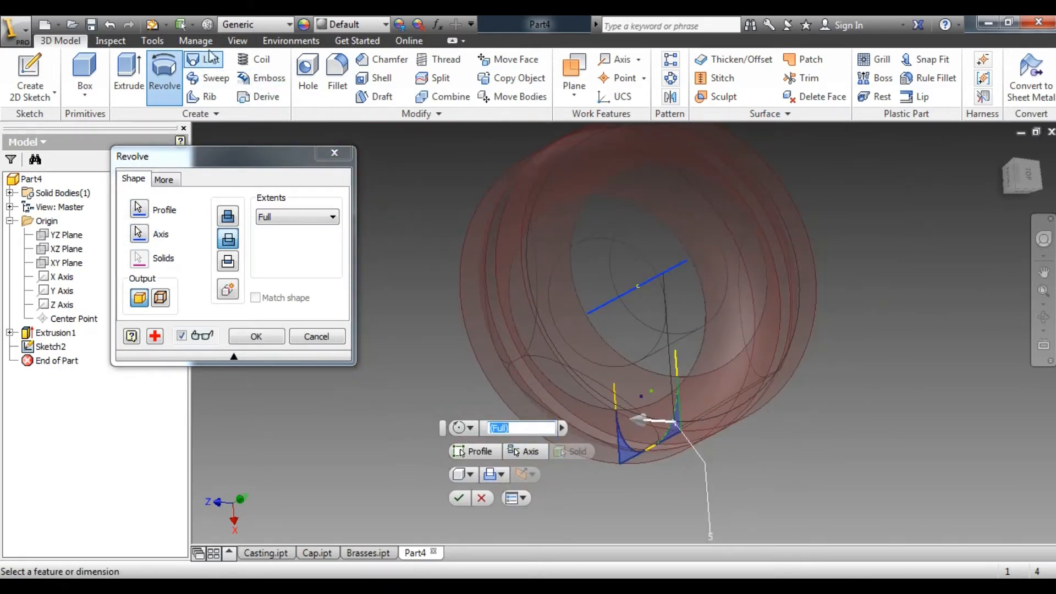
Switch the model display from wireframe to a shaded visual style and apply the revolved cut
{"action": "left_click", "coordinate": [237, 40]}
{"action": "left_click", "coordinate": [174, 86]}
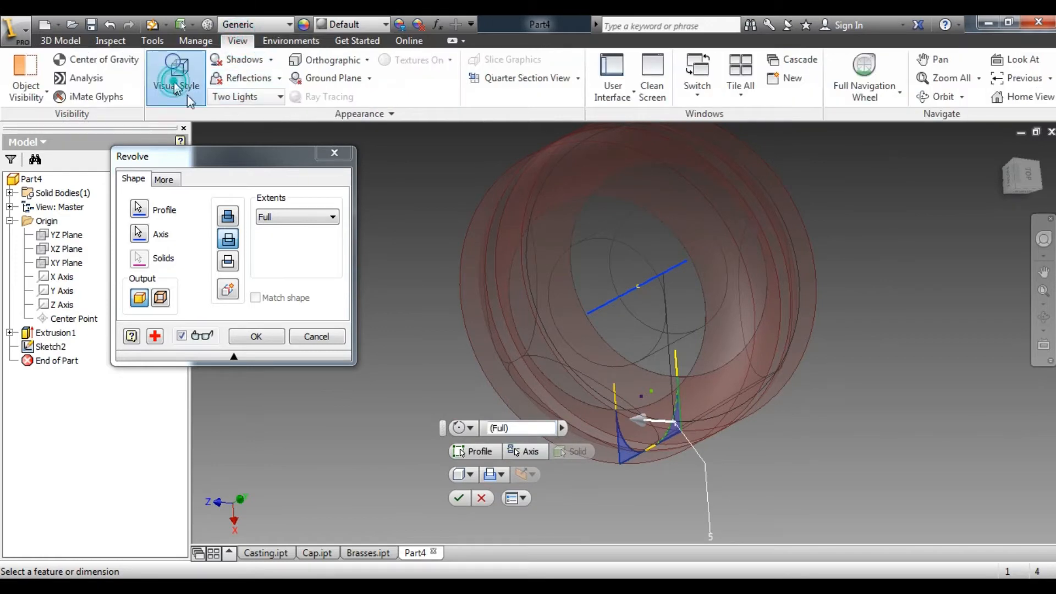
{"action": "left_click", "coordinate": [184, 144]}
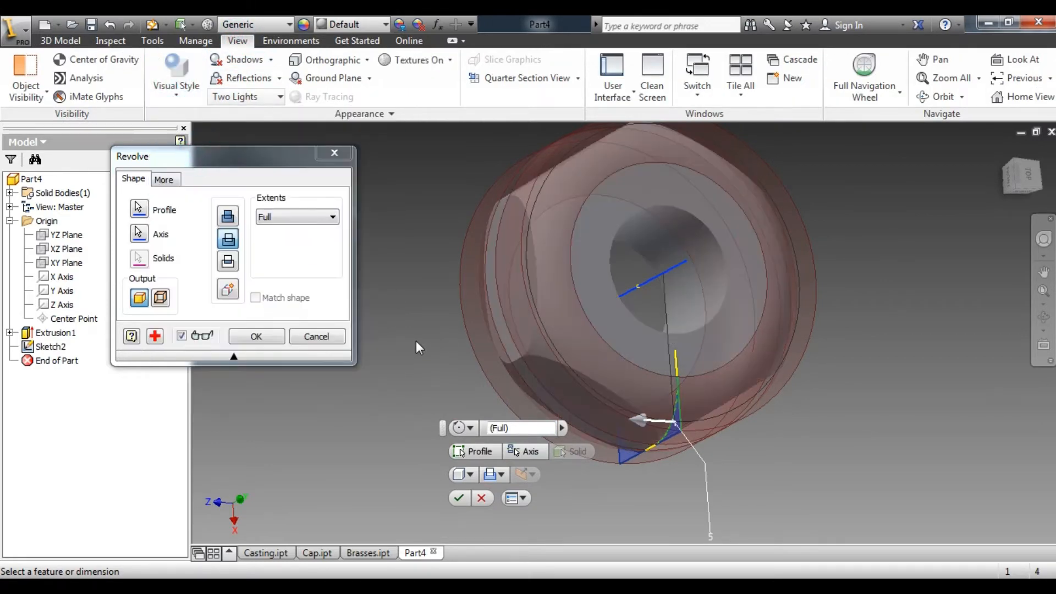
{"action": "left_click", "coordinate": [257, 336]}
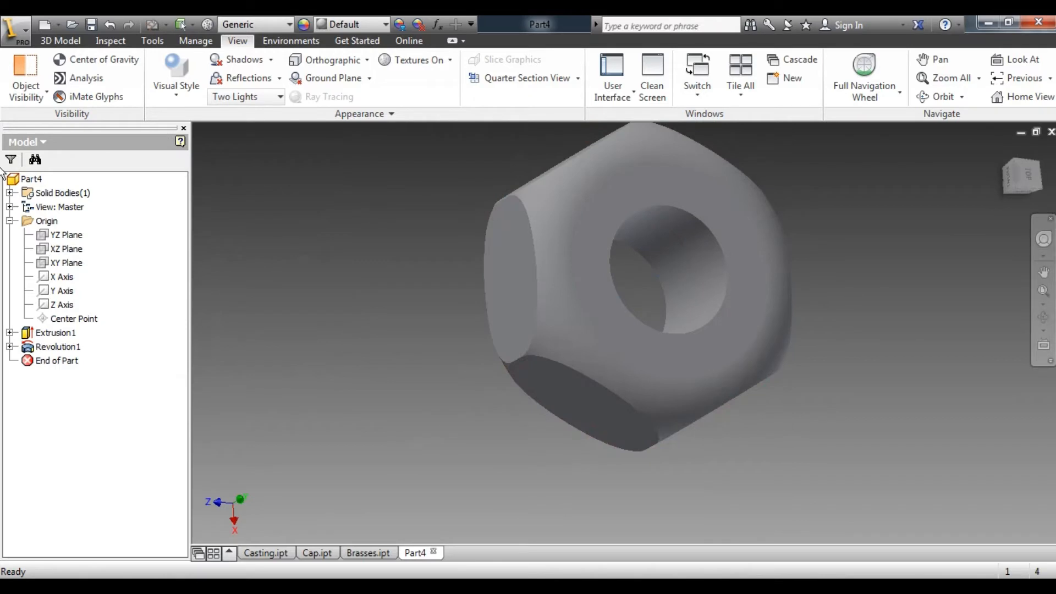
Add a full-length thread, displayed in the model, to the cylindrical face of the nut's central hole
{"action": "left_click_drag", "start_coordinate": [1016, 187], "coordinate": [999, 176]}
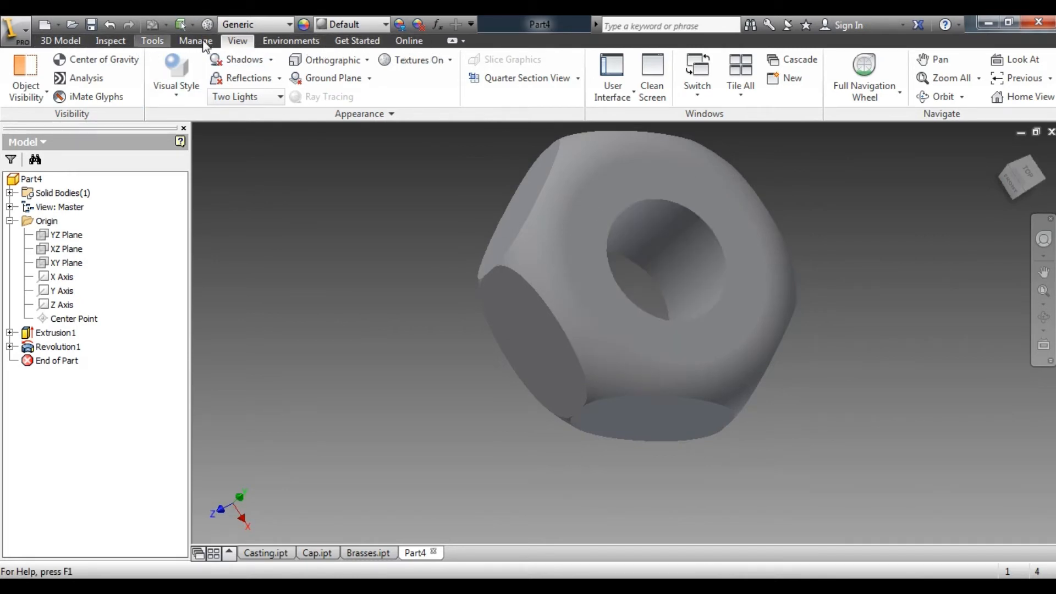
{"action": "left_click", "coordinate": [66, 39]}
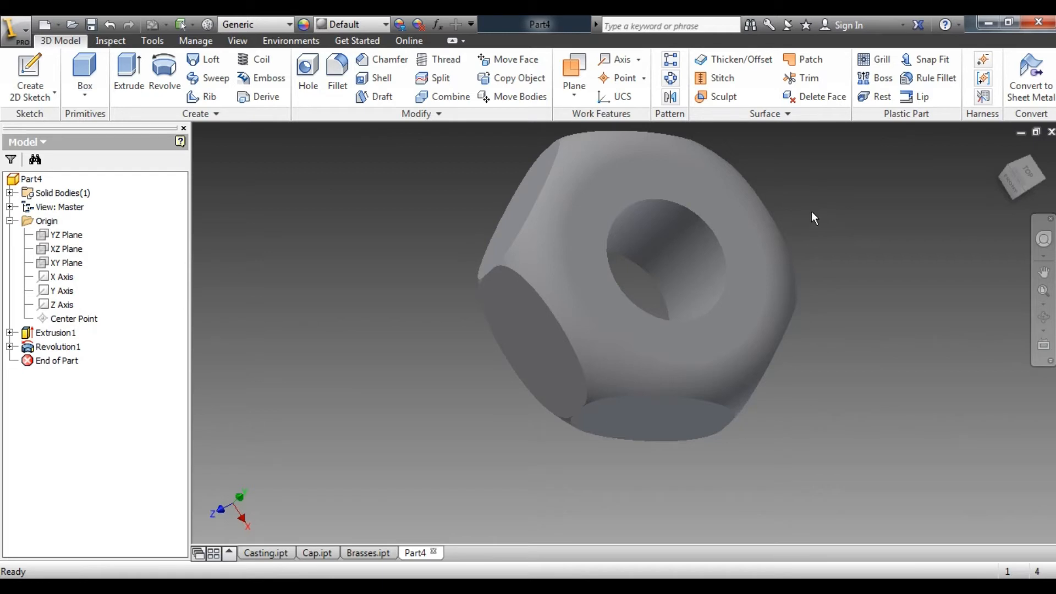
{"action": "left_click", "coordinate": [438, 59]}
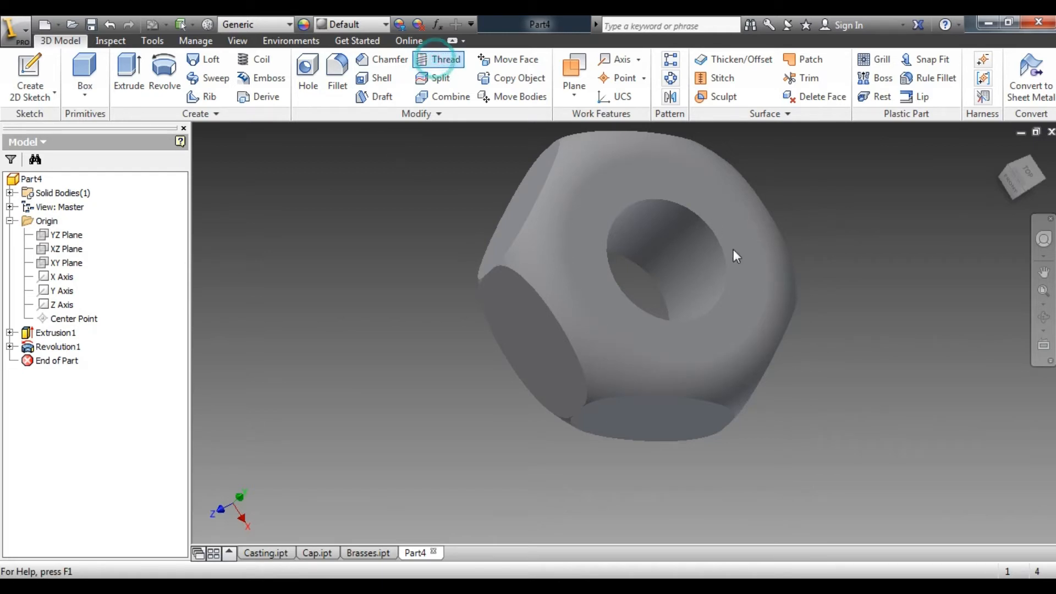
{"action": "left_click", "coordinate": [702, 245]}
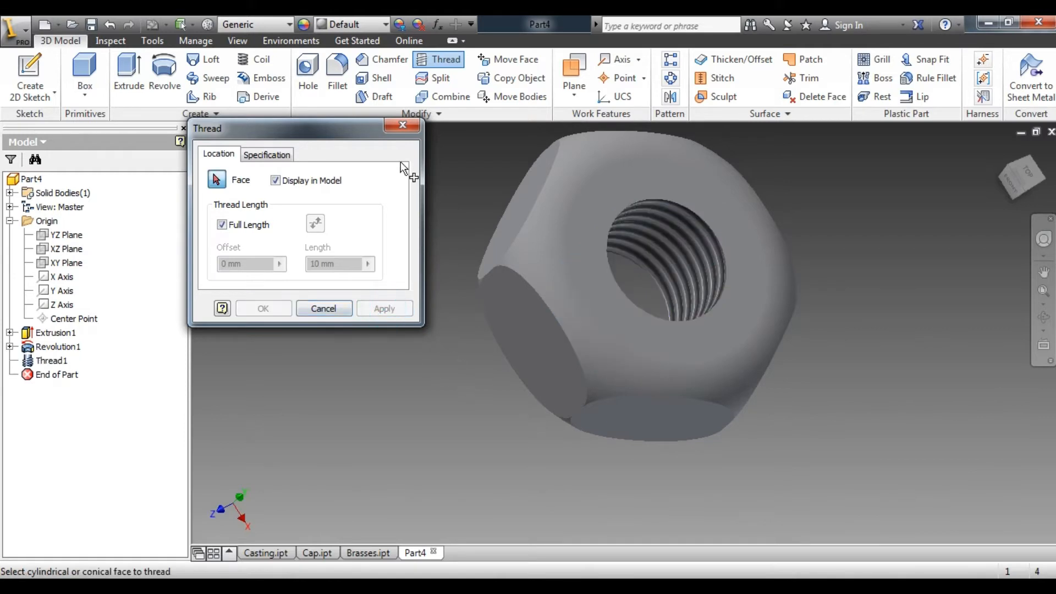
{"action": "left_click", "coordinate": [405, 130]}
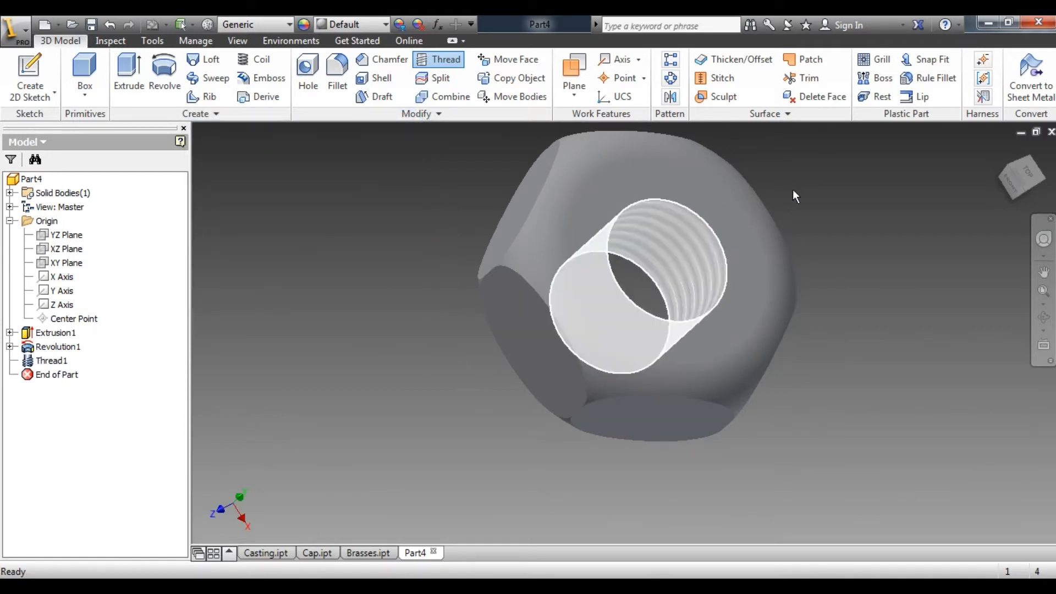
Save the part as Nut in the Plumber Block folder
{"action": "scroll", "coordinate": [541, 258], "scroll_direction": "up", "scroll_amount": 3}
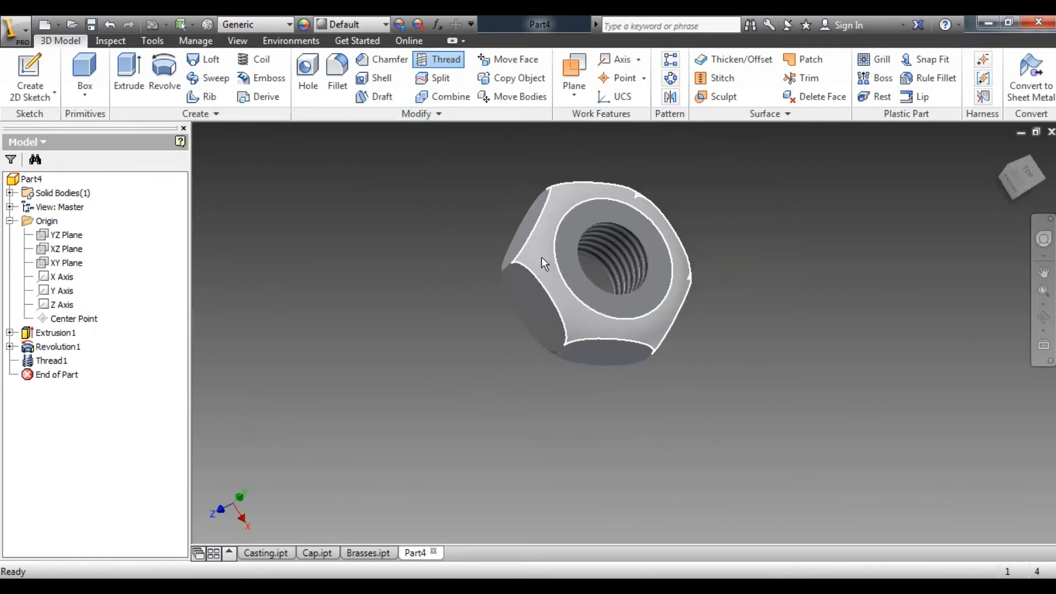
{"action": "left_click", "coordinate": [91, 25]}
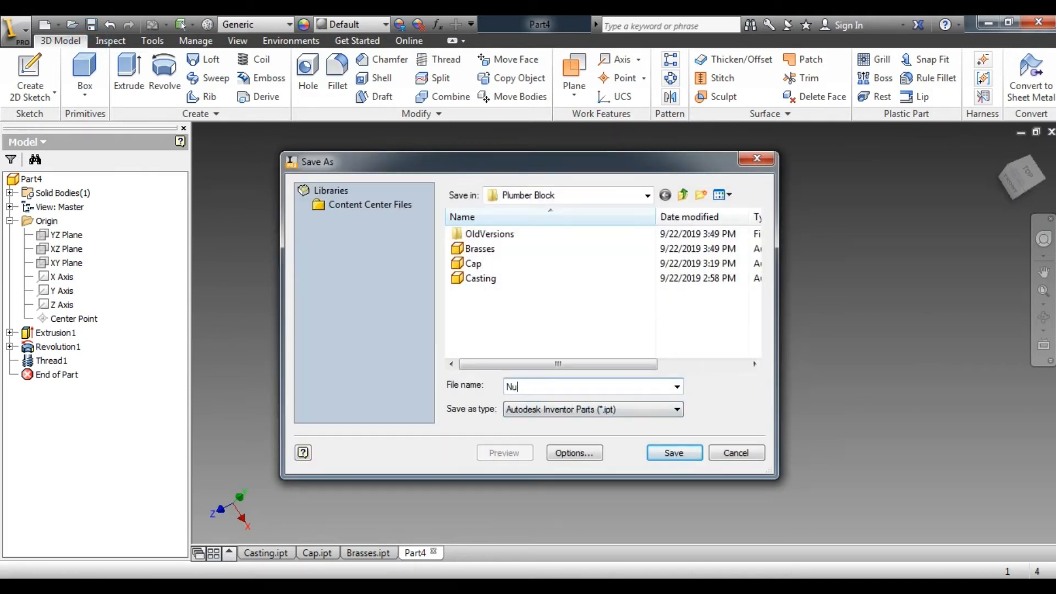
{"action": "left_click", "coordinate": [673, 452]}
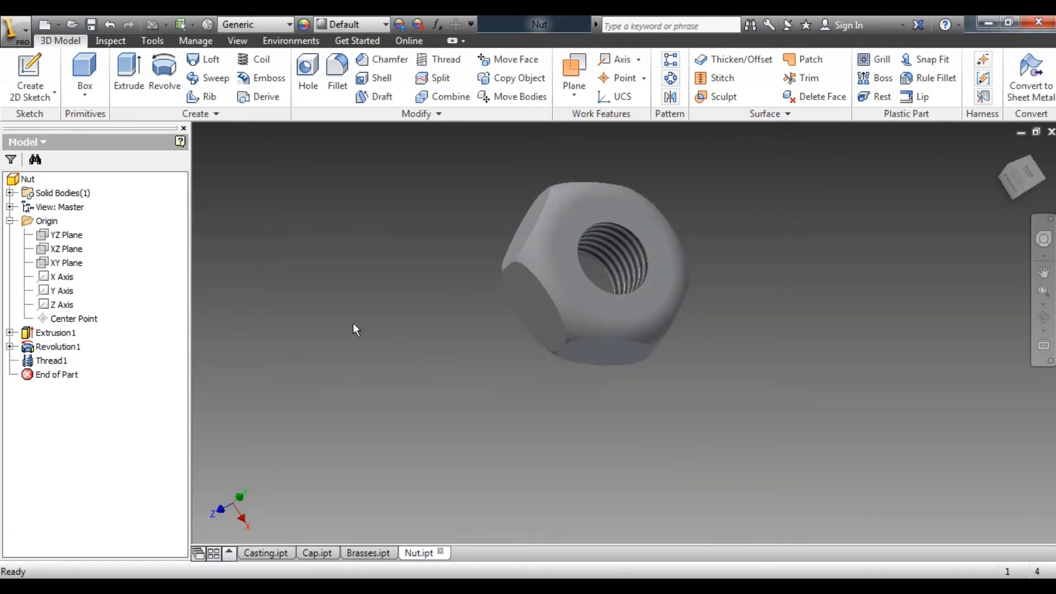
Set the nut's physical material to Steel, Mild in its iProperties and apply the change
{"action": "left_click", "coordinate": [28, 179]}
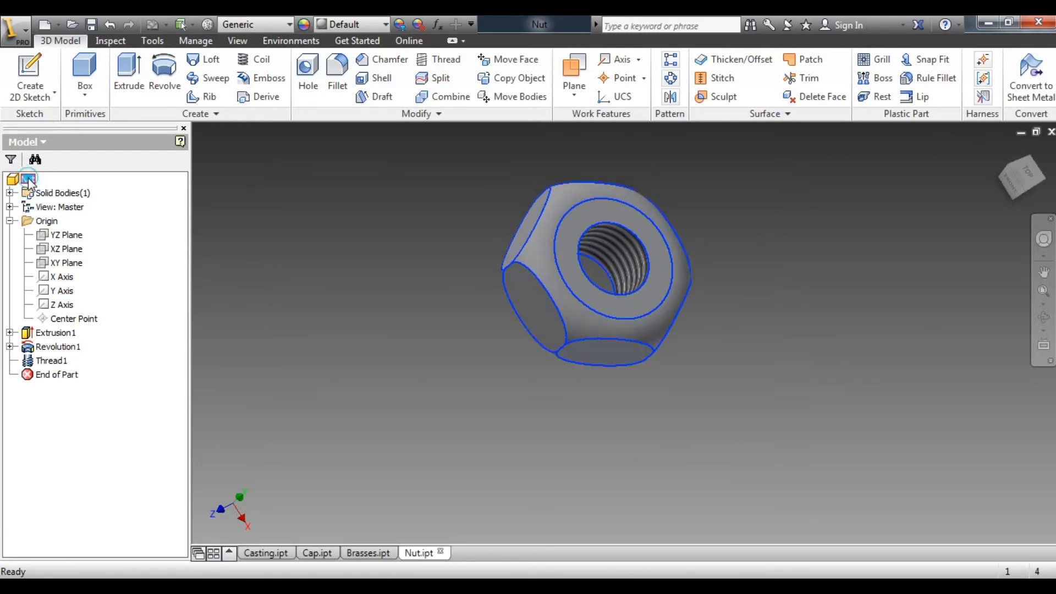
{"action": "right_click", "coordinate": [28, 180]}
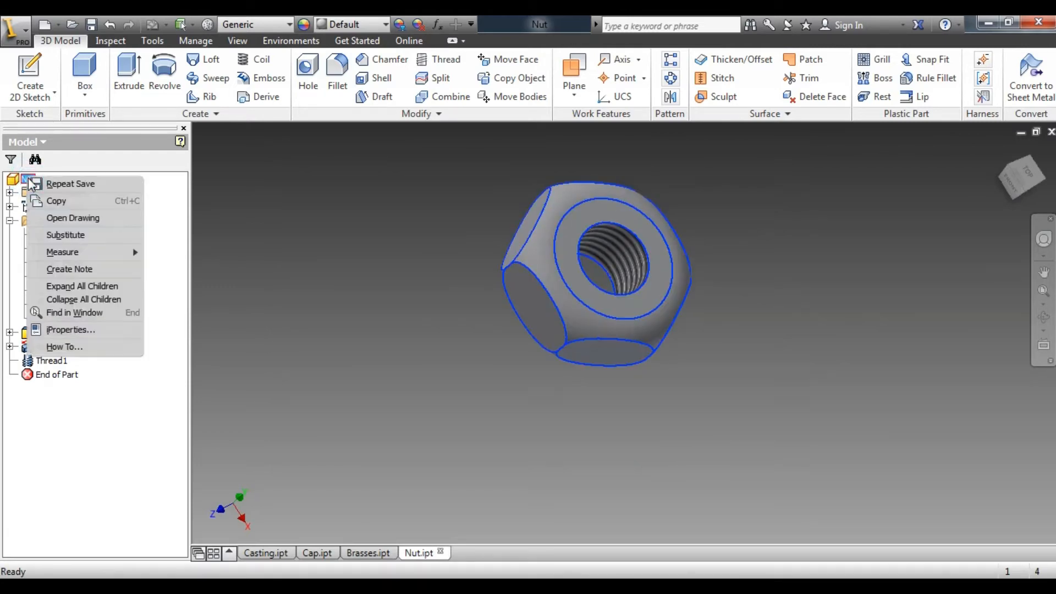
{"action": "left_click", "coordinate": [70, 331]}
{"action": "left_click", "coordinate": [601, 83]}
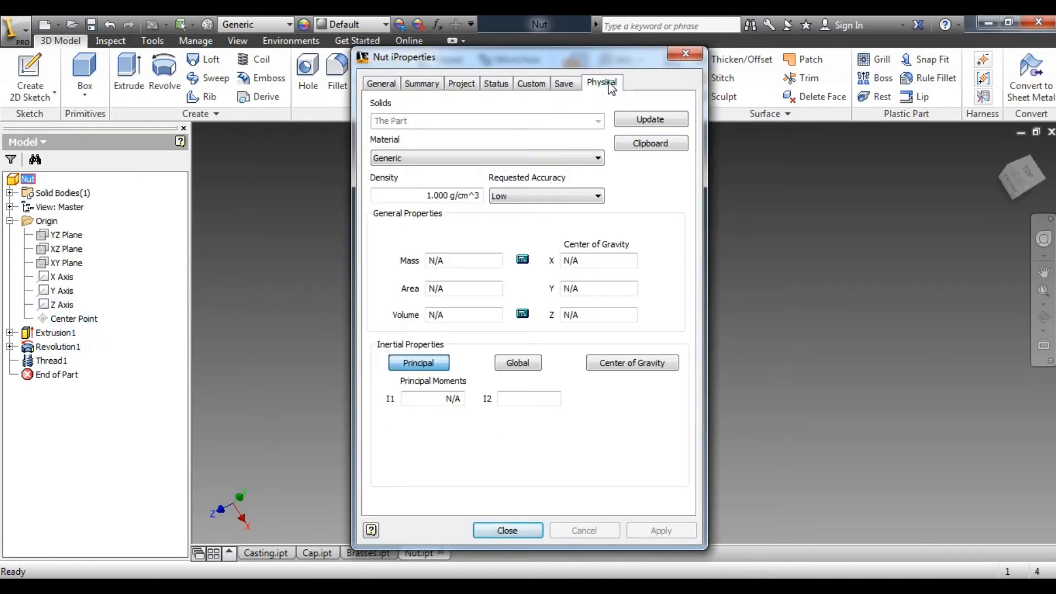
{"action": "left_click", "coordinate": [459, 157]}
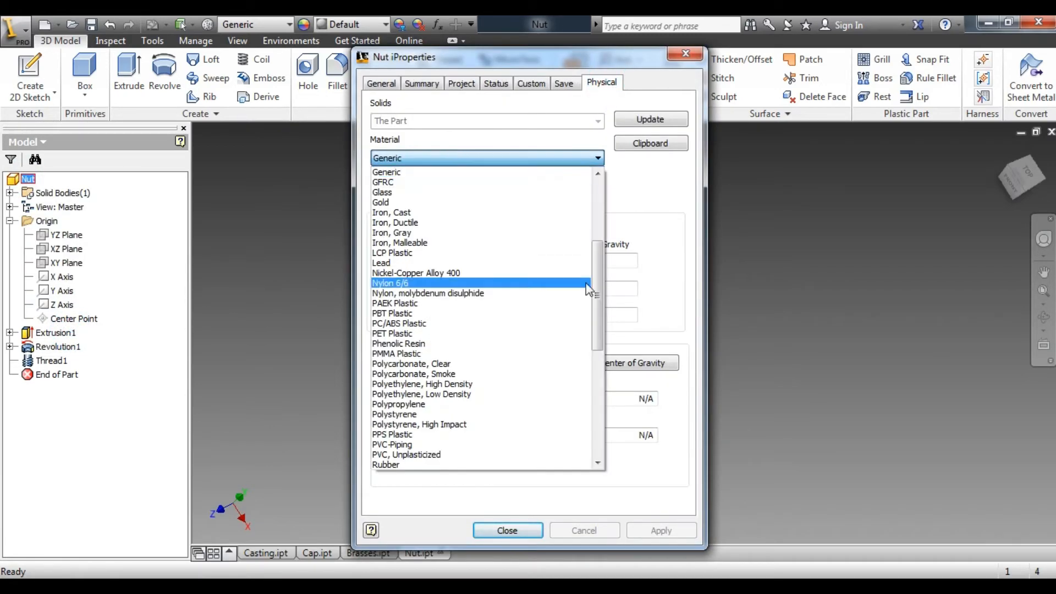
{"action": "left_click_drag", "start_coordinate": [597, 295], "coordinate": [609, 344]}
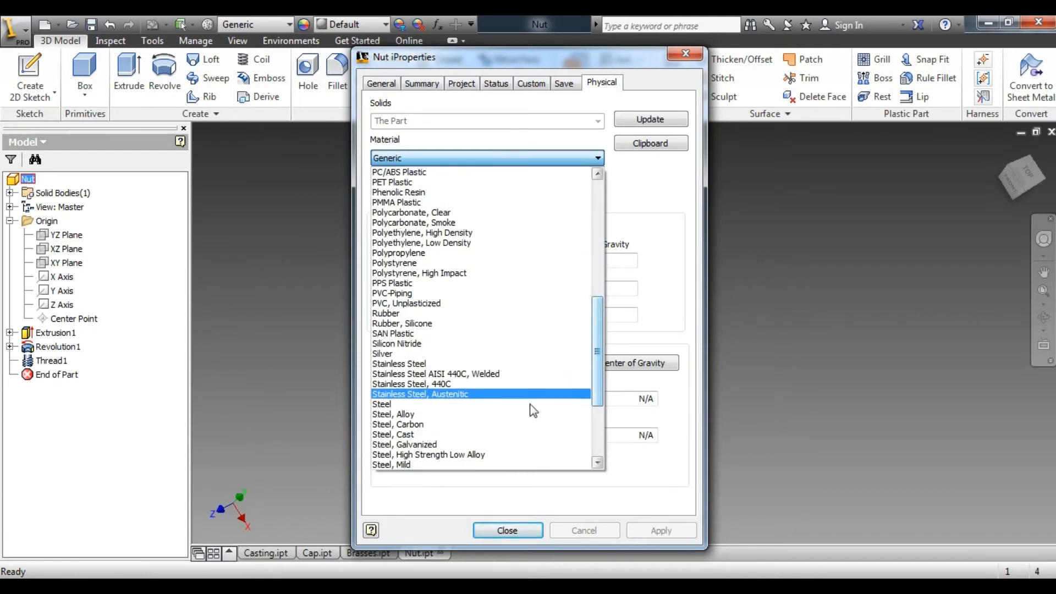
{"action": "left_click", "coordinate": [450, 465]}
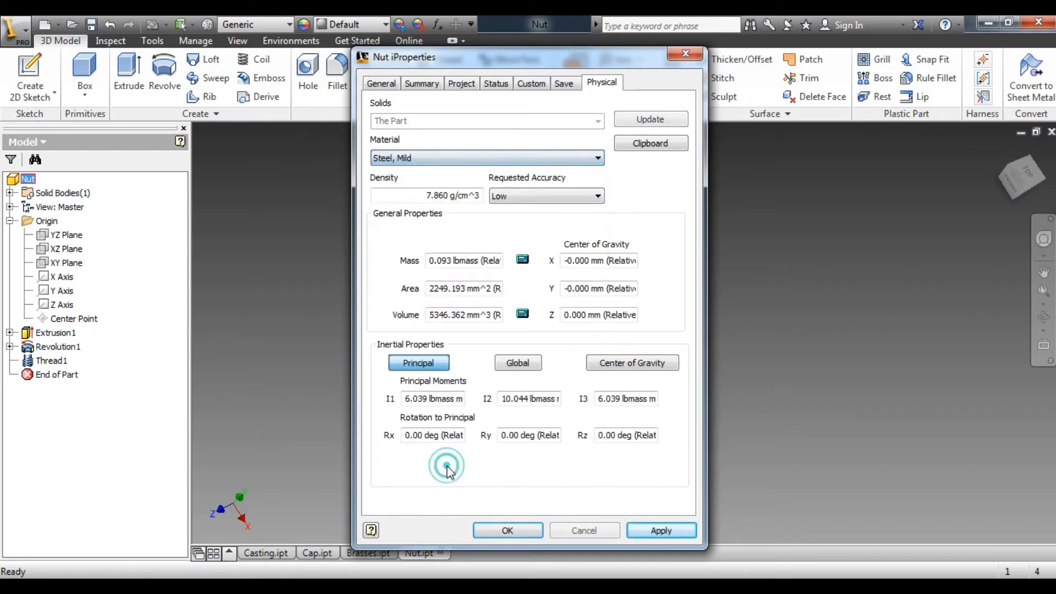
{"action": "left_click", "coordinate": [656, 536]}
{"action": "left_click", "coordinate": [509, 530]}
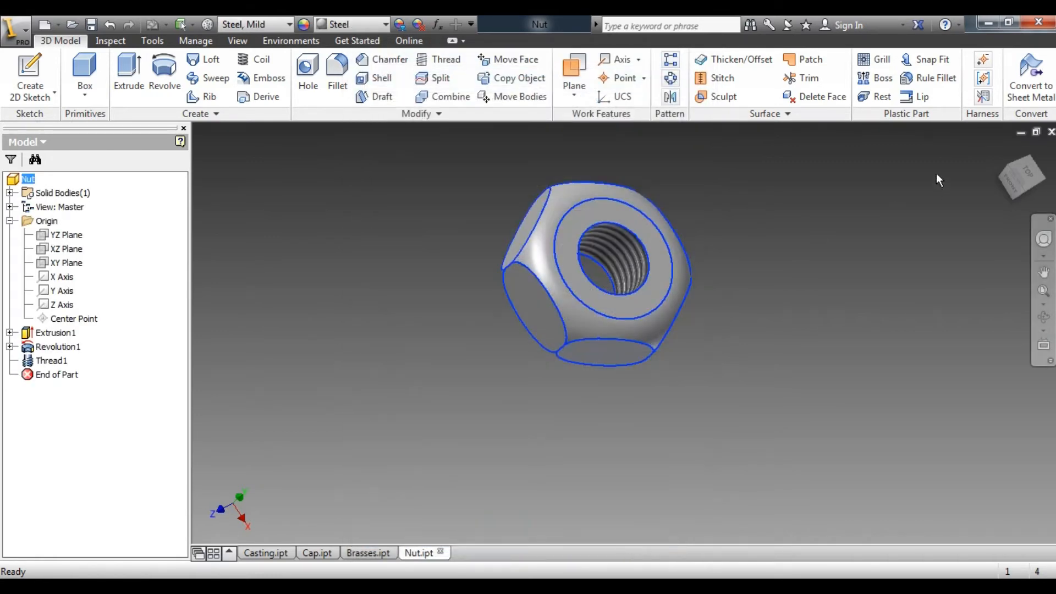
{"action": "left_click", "coordinate": [1024, 190]}
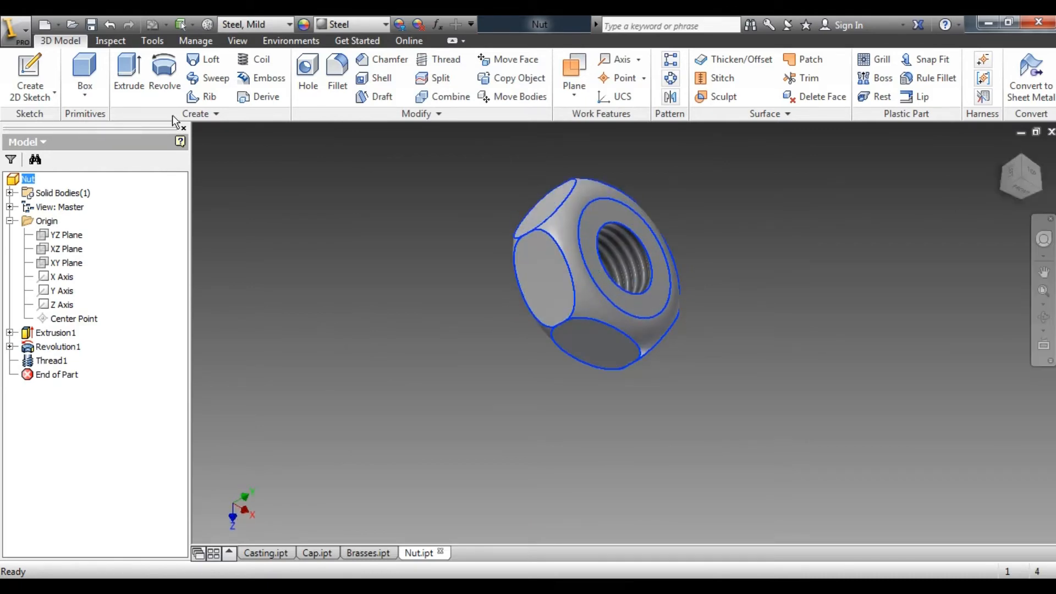
Create a new part file from the Standard.ipt template
{"action": "left_click", "coordinate": [44, 24]}
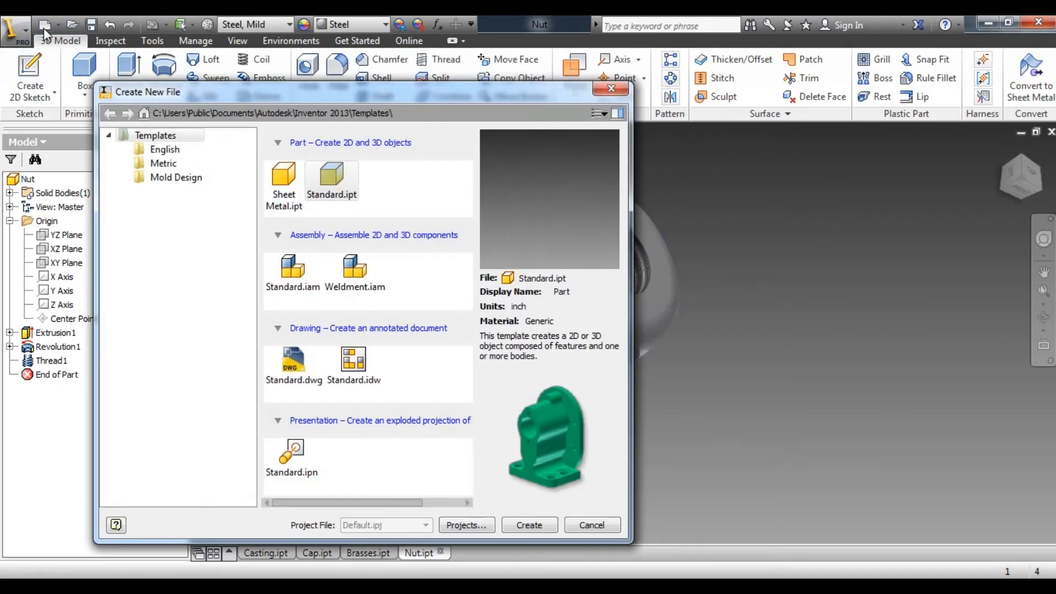
{"action": "double_click", "coordinate": [336, 186]}
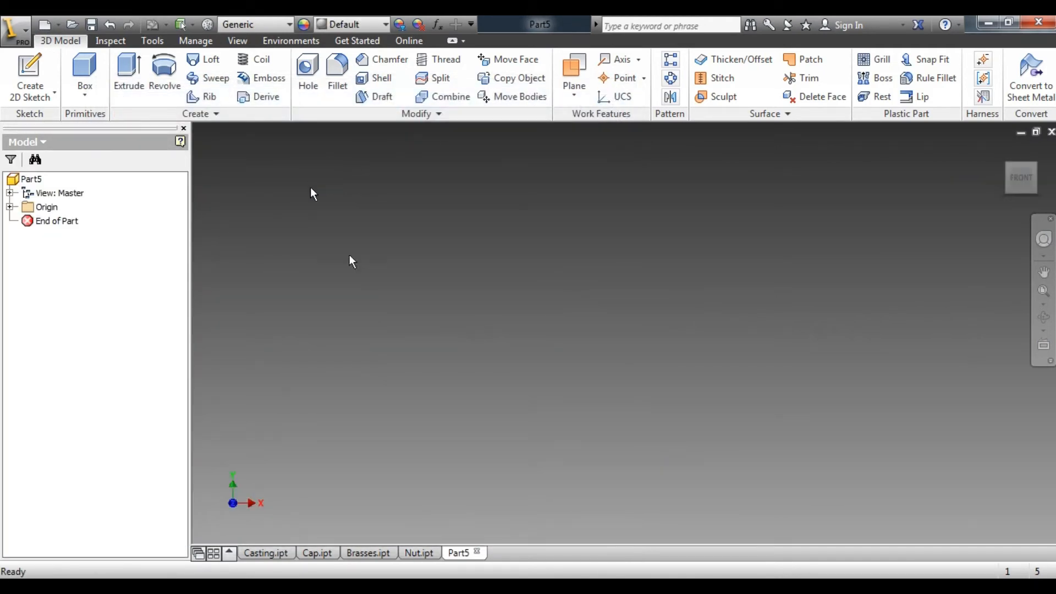
Check the lock nut's dimensions in the PDF drawing and start a sketch on the XZ plane of the new part
{"action": "key", "text": "alt+Tab"}
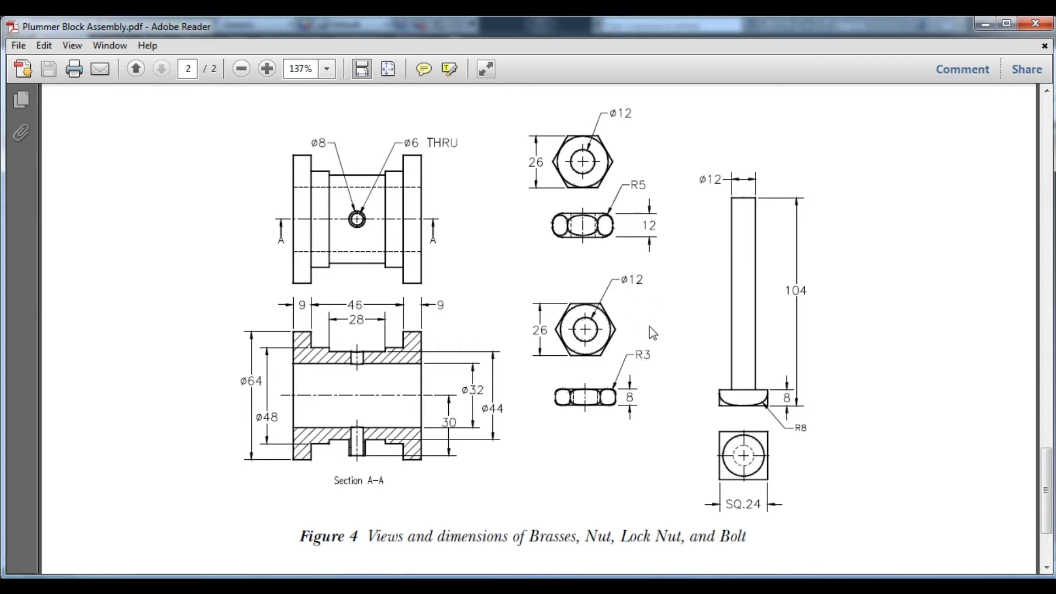
{"action": "key", "text": "alt+Tab"}
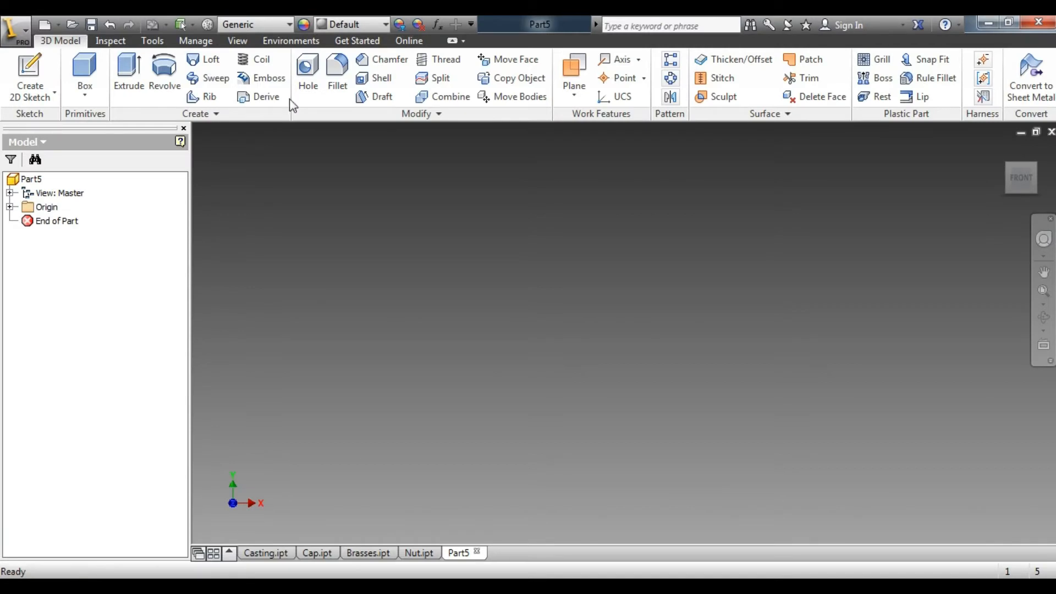
{"action": "left_click", "coordinate": [30, 74]}
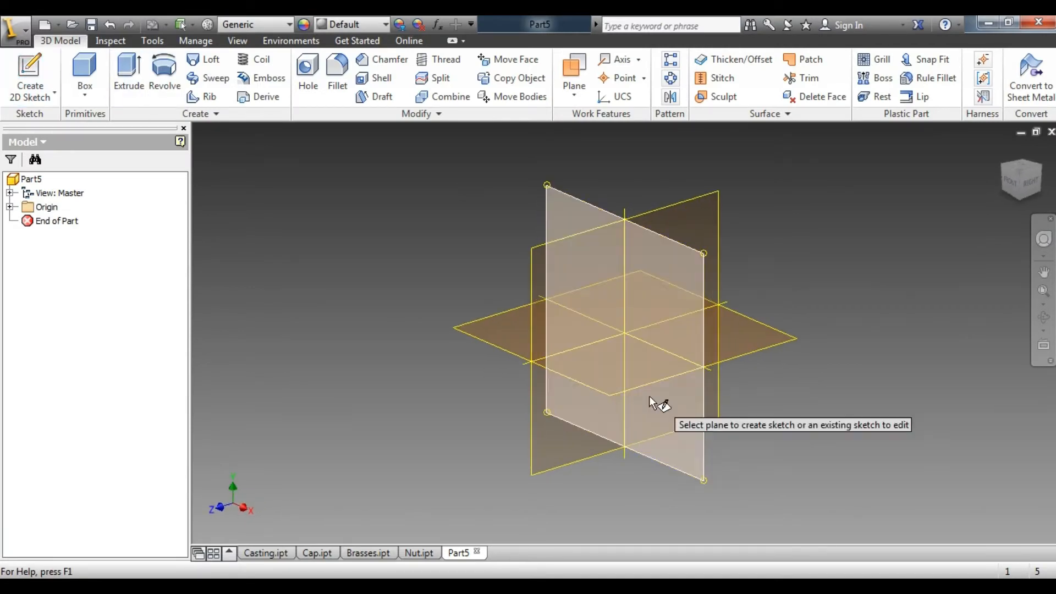
{"action": "left_click", "coordinate": [646, 383]}
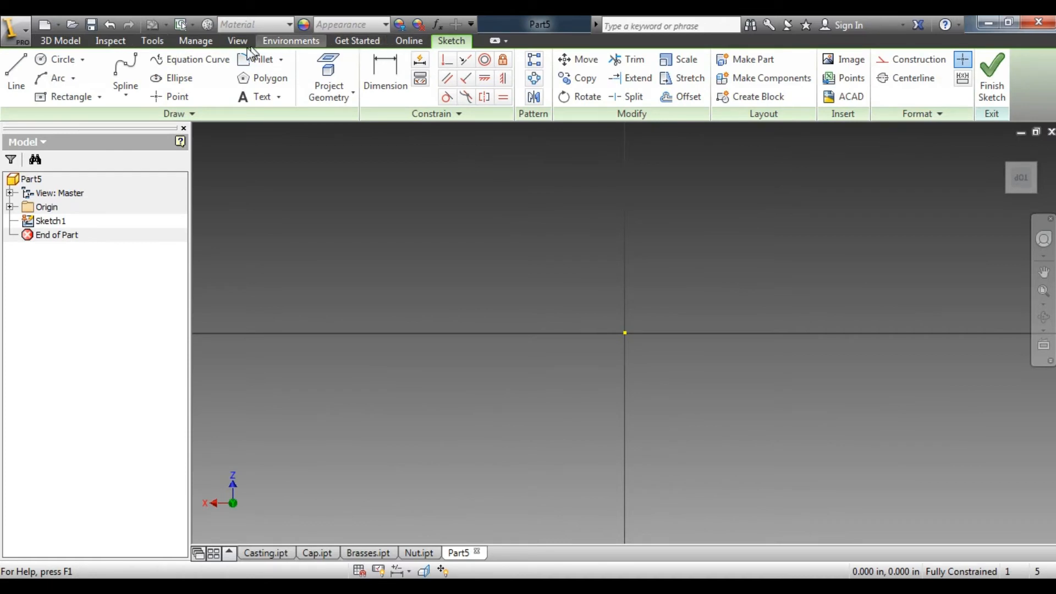
Set the document's length units to millimeter, apply the change and return to the sketch tools
{"action": "left_click", "coordinate": [152, 41]}
{"action": "left_click", "coordinate": [465, 80]}
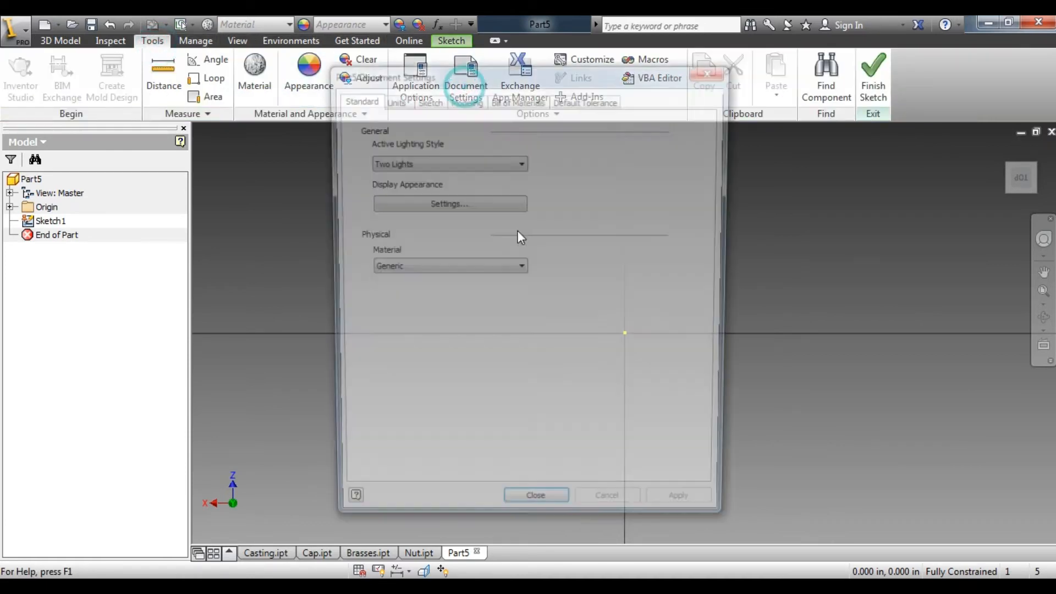
{"action": "left_click", "coordinate": [391, 99]}
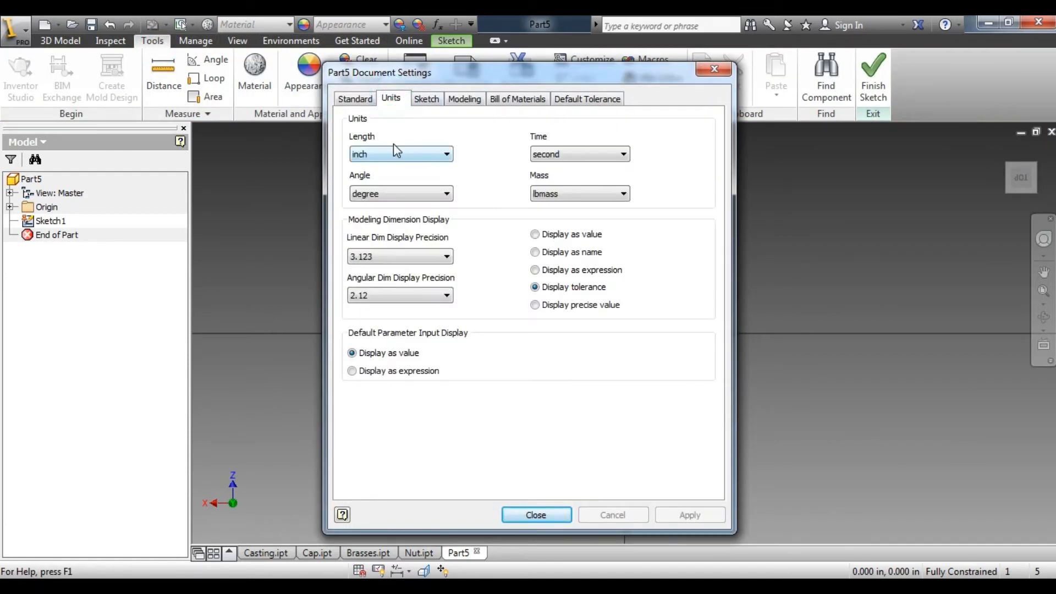
{"action": "left_click", "coordinate": [393, 147]}
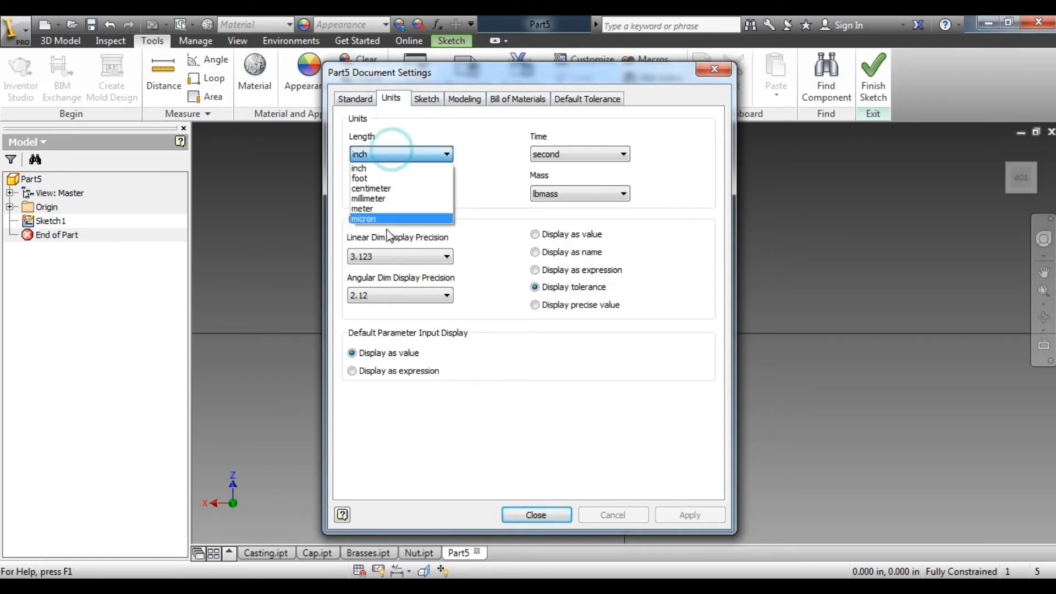
{"action": "left_click", "coordinate": [375, 198]}
{"action": "left_click", "coordinate": [702, 518]}
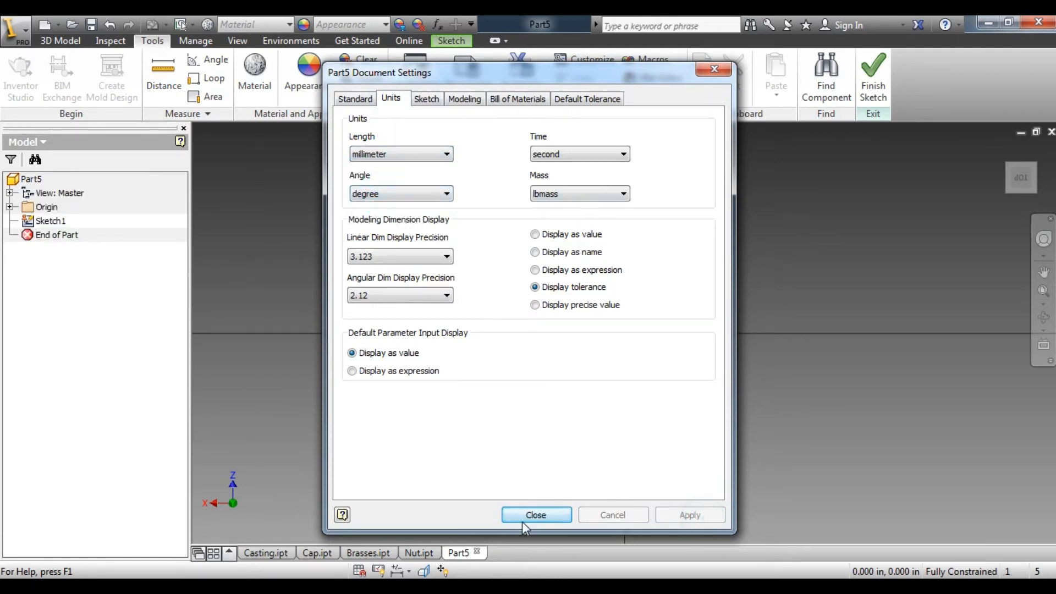
{"action": "left_click", "coordinate": [524, 516]}
{"action": "left_click", "coordinate": [462, 40]}
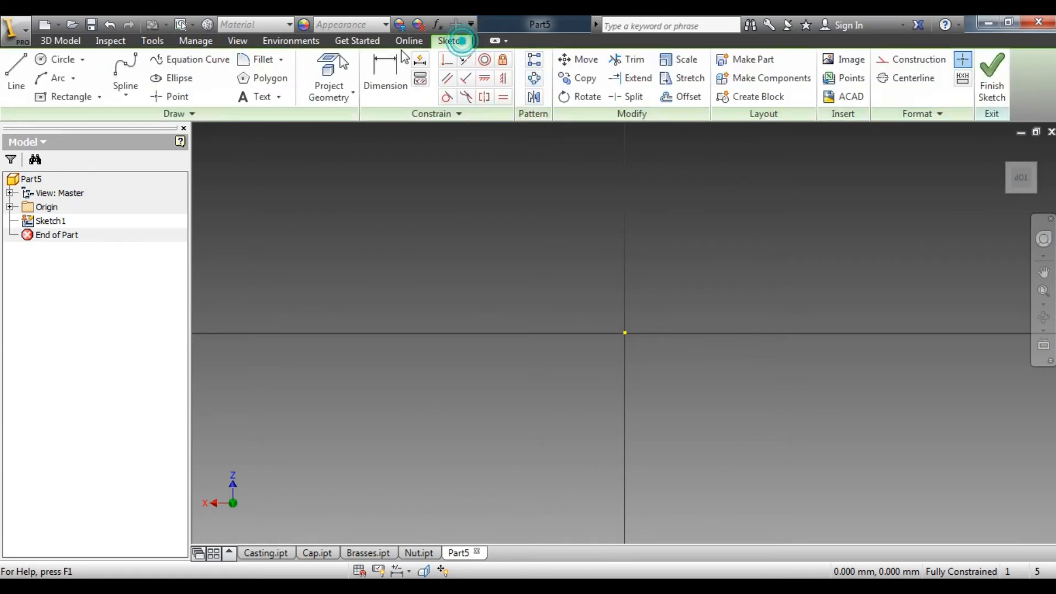
Draw a six-sided polygon centred on the origin, about 16 mm across flats, with a corner on the horizontal axis
{"action": "left_click", "coordinate": [263, 77]}
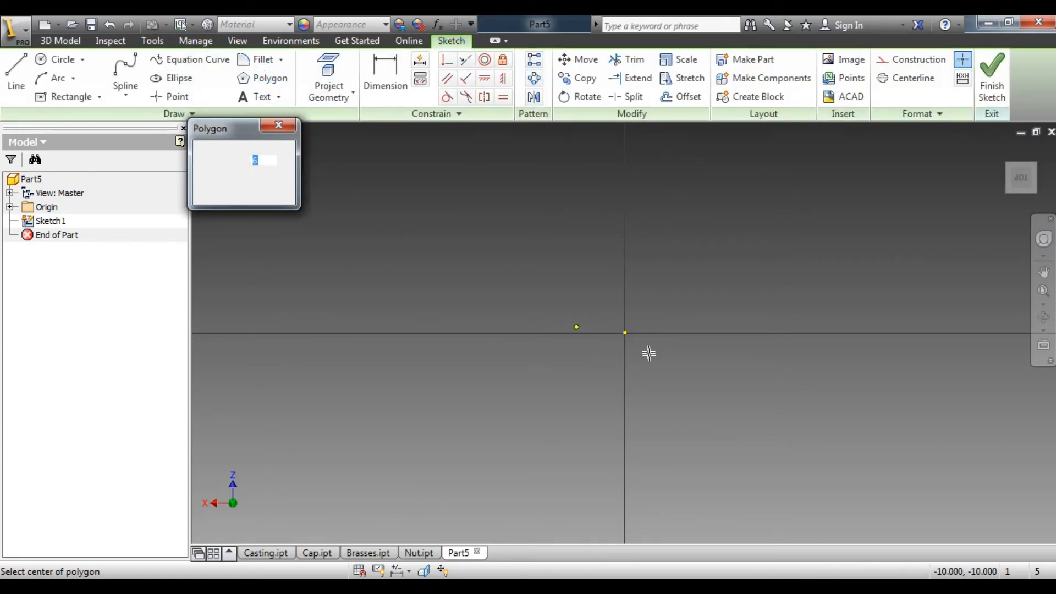
{"action": "left_click", "coordinate": [625, 333]}
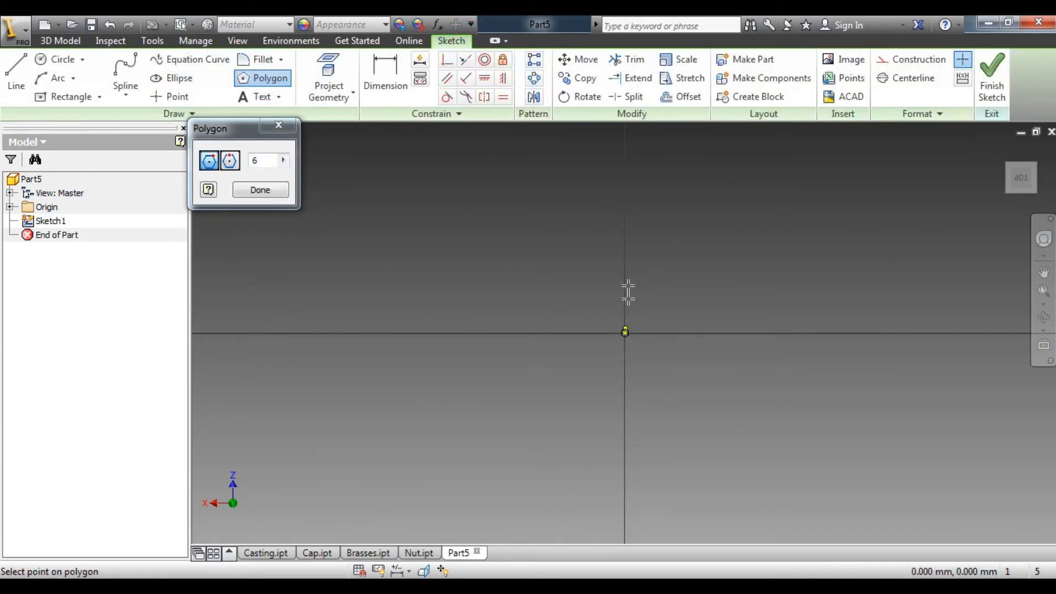
{"action": "left_click", "coordinate": [737, 332]}
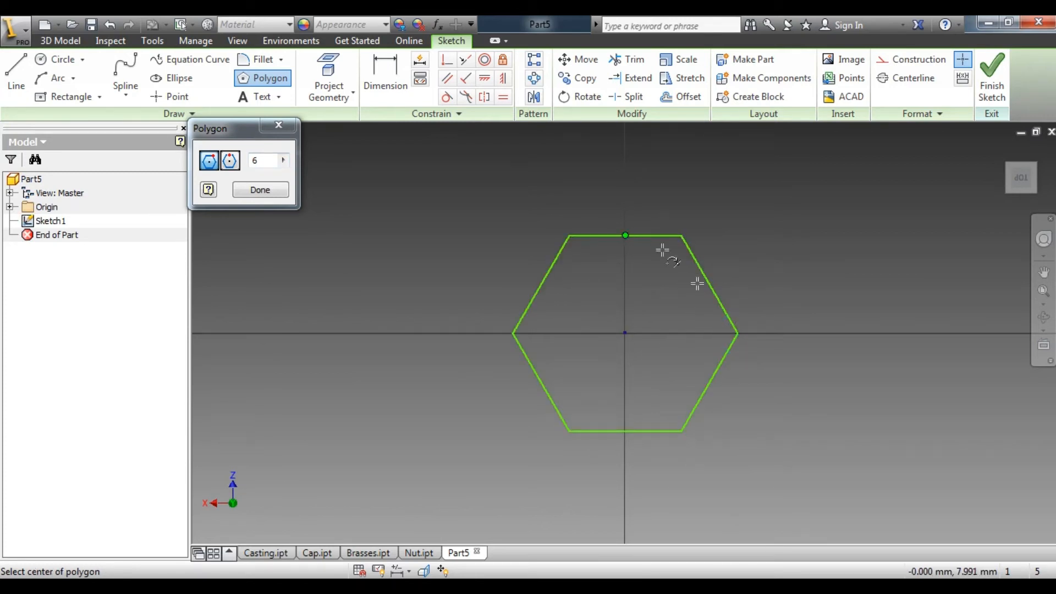
{"action": "right_click", "coordinate": [787, 262]}
{"action": "left_click", "coordinate": [833, 262]}
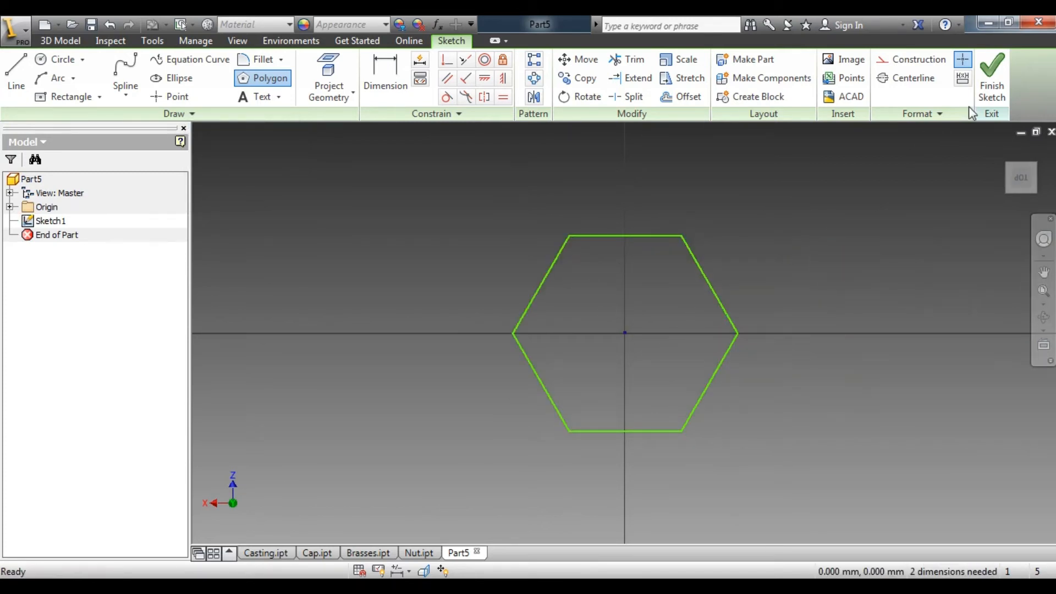
Dimension the hexagon's distance across its two horizontal flats as 26 mm
{"action": "left_click", "coordinate": [55, 59]}
{"action": "left_click", "coordinate": [385, 71]}
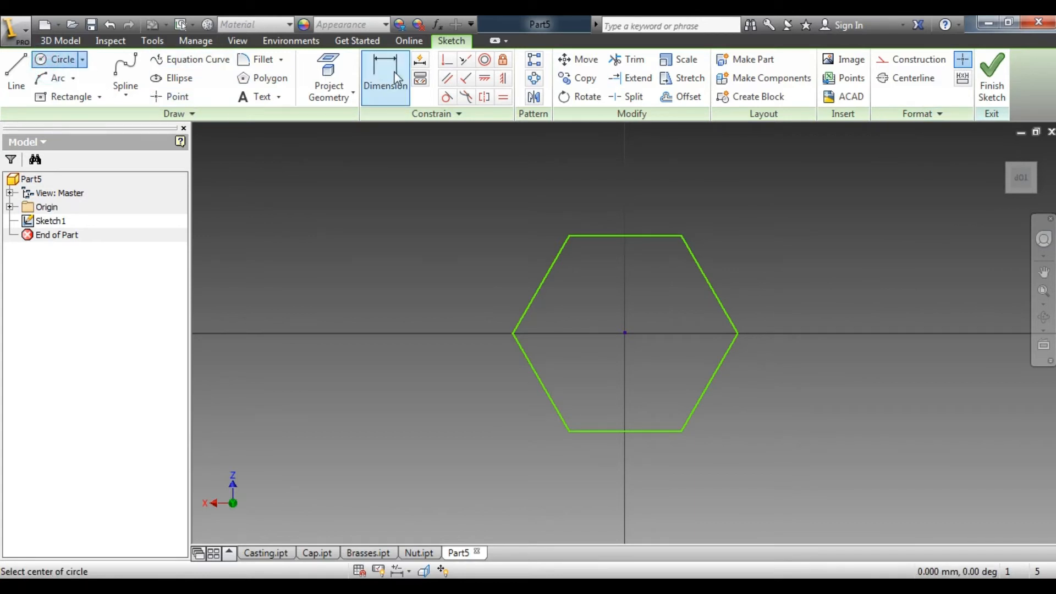
{"action": "left_click", "coordinate": [593, 237]}
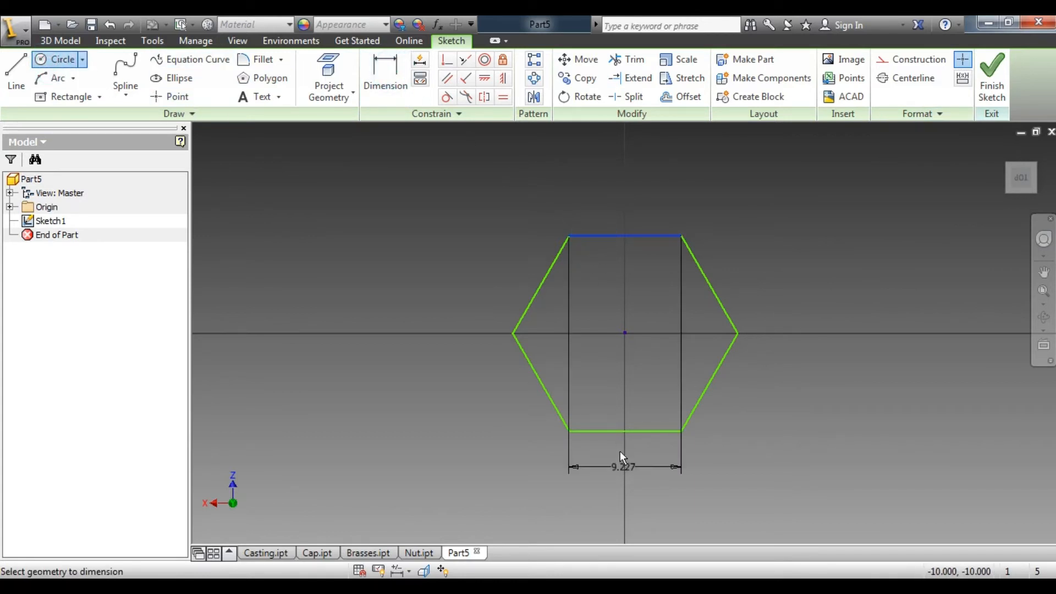
{"action": "left_click", "coordinate": [620, 430]}
{"action": "left_click", "coordinate": [418, 361]}
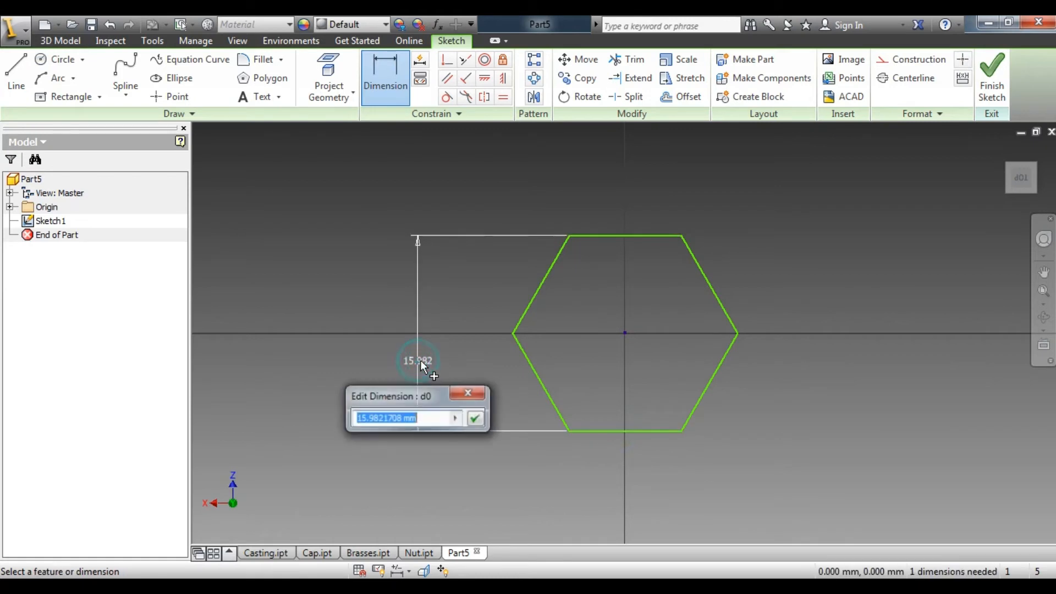
{"action": "key", "text": "Return"}
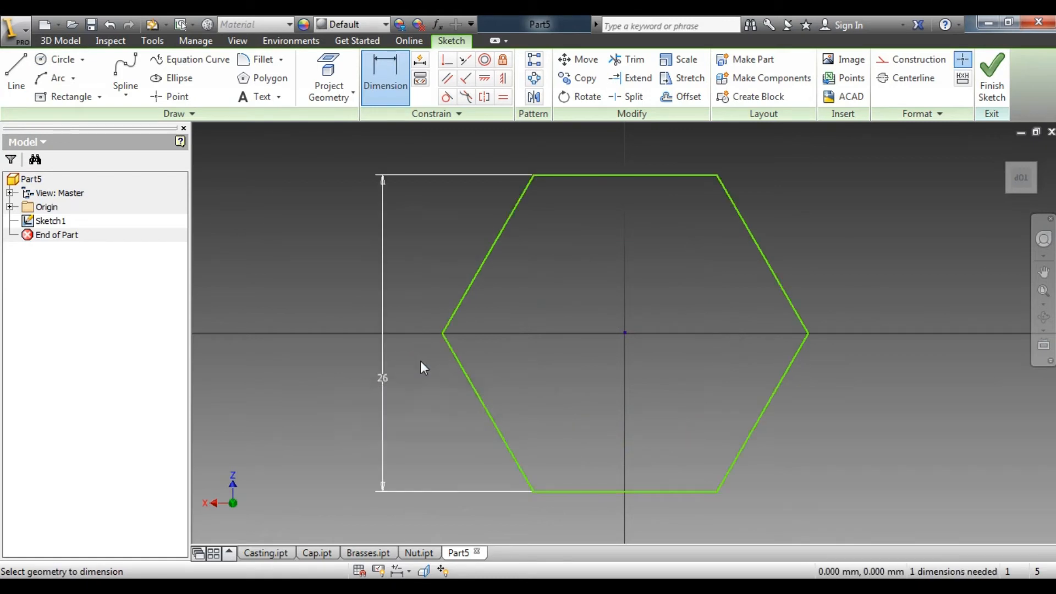
{"action": "left_click", "coordinate": [61, 59]}
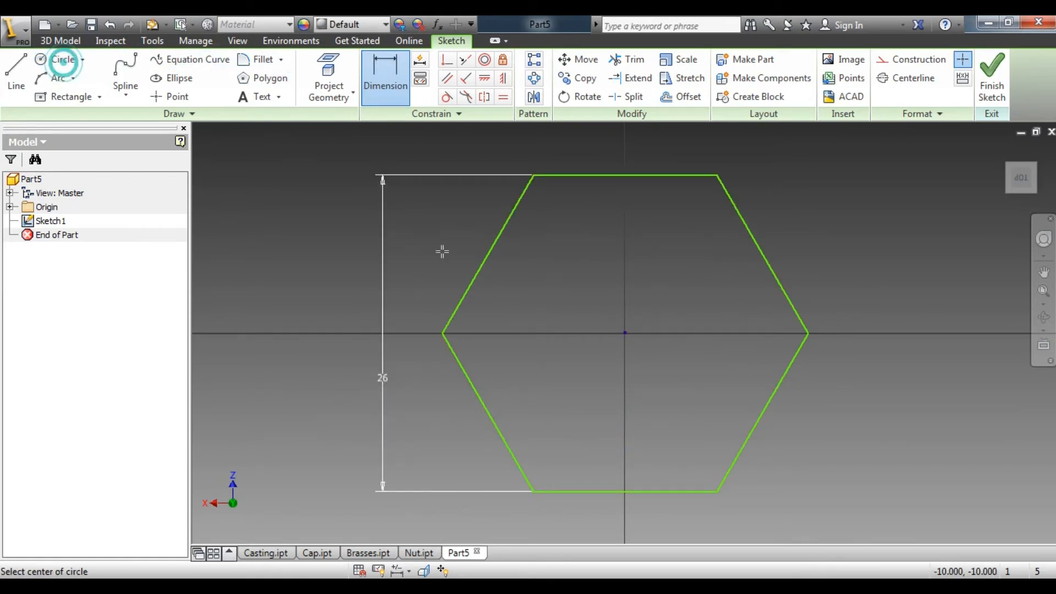
{"action": "left_click", "coordinate": [625, 333]}
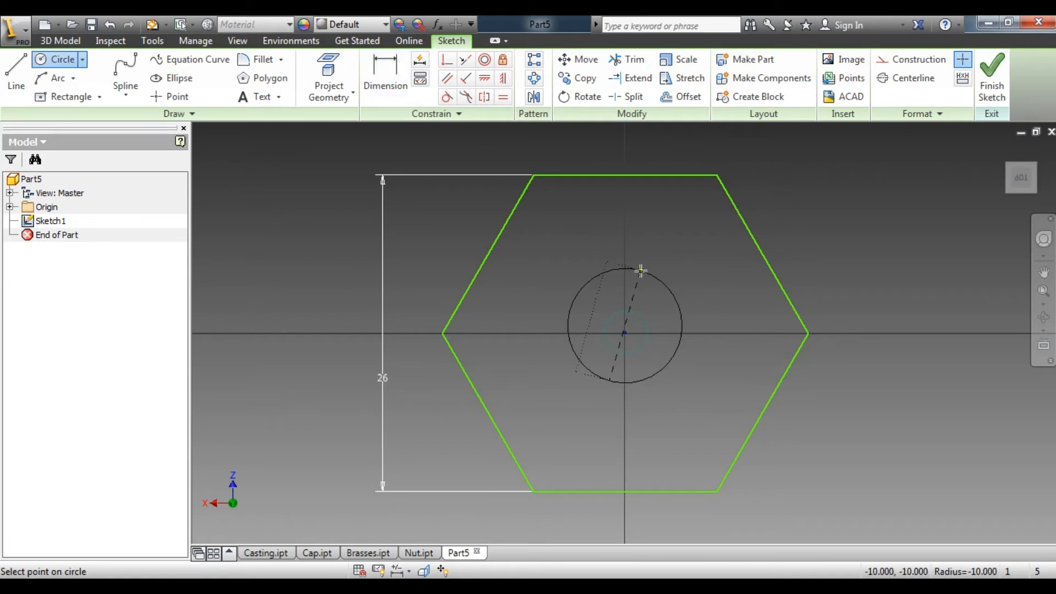
{"action": "right_click", "coordinate": [708, 320]}
{"action": "left_click", "coordinate": [591, 319]}
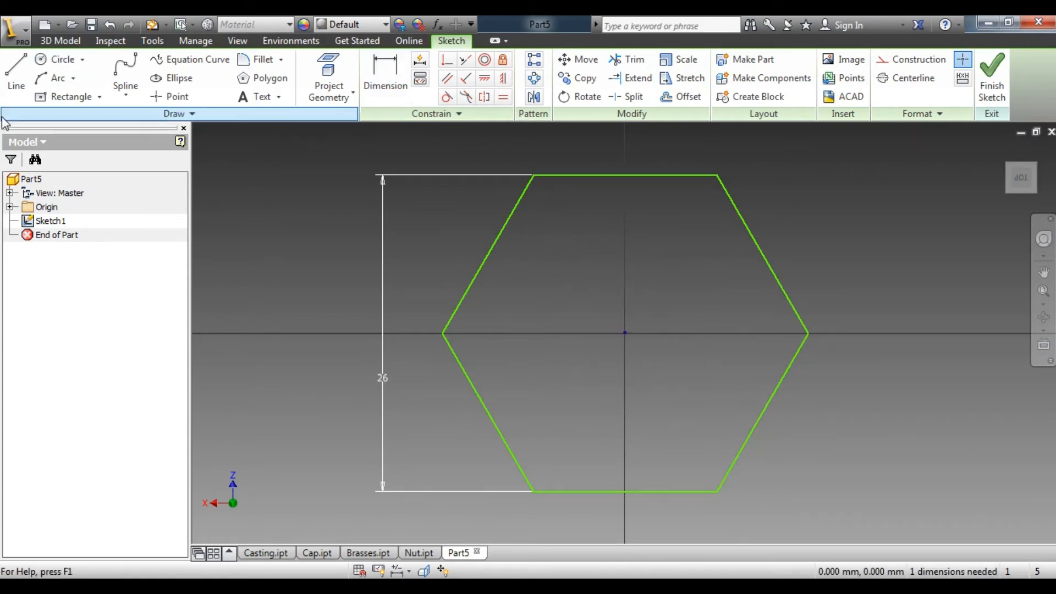
Draw a 12 mm diameter circle centred on the origin inside the hexagon and finish the sketch
{"action": "left_click", "coordinate": [61, 60]}
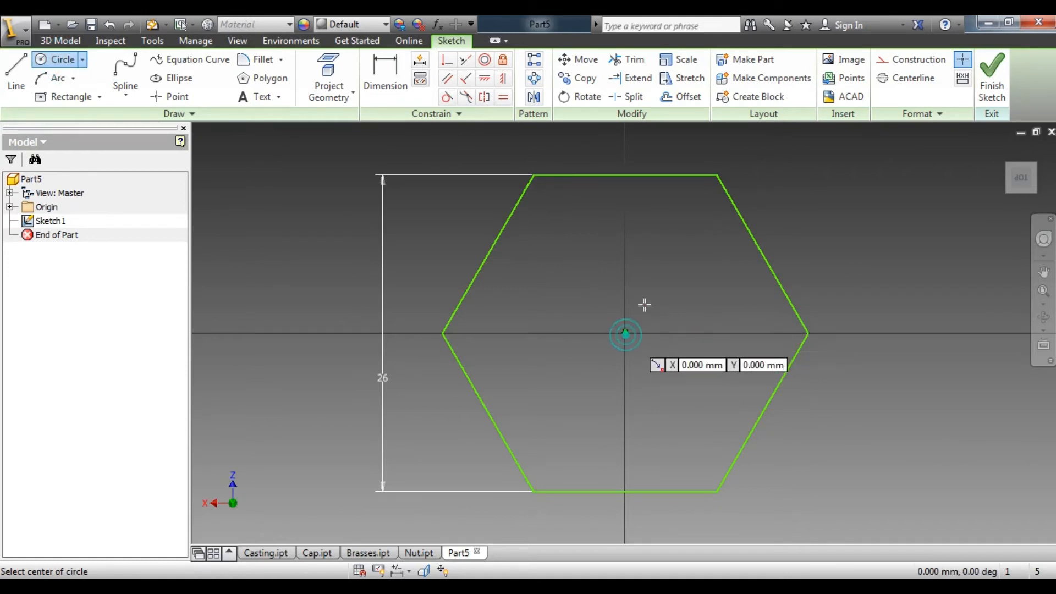
{"action": "left_click", "coordinate": [625, 333]}
{"action": "type", "text": "12"}
{"action": "key", "text": "Return"}
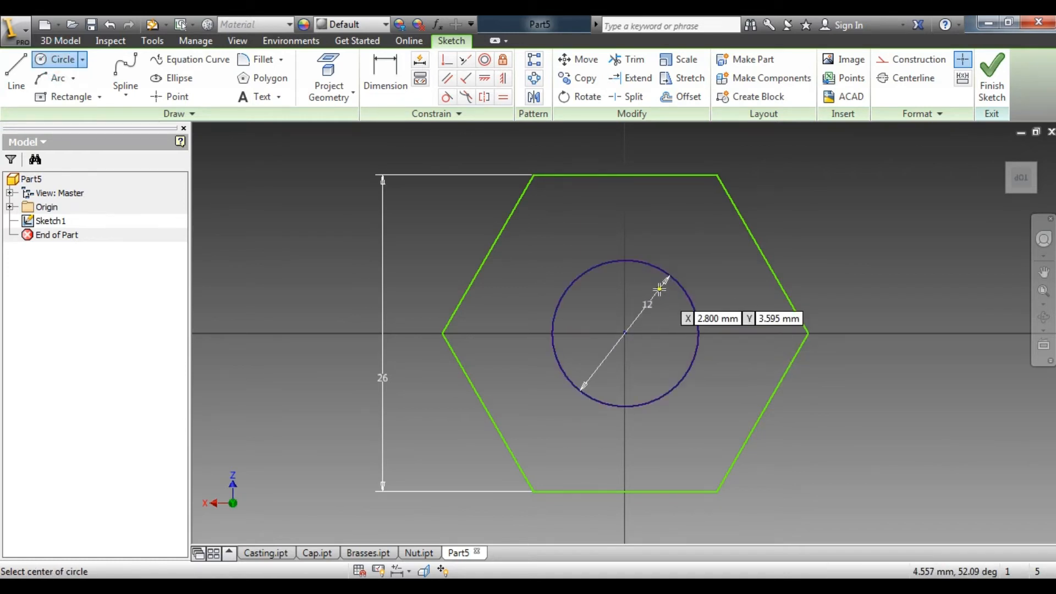
{"action": "left_click", "coordinate": [991, 75]}
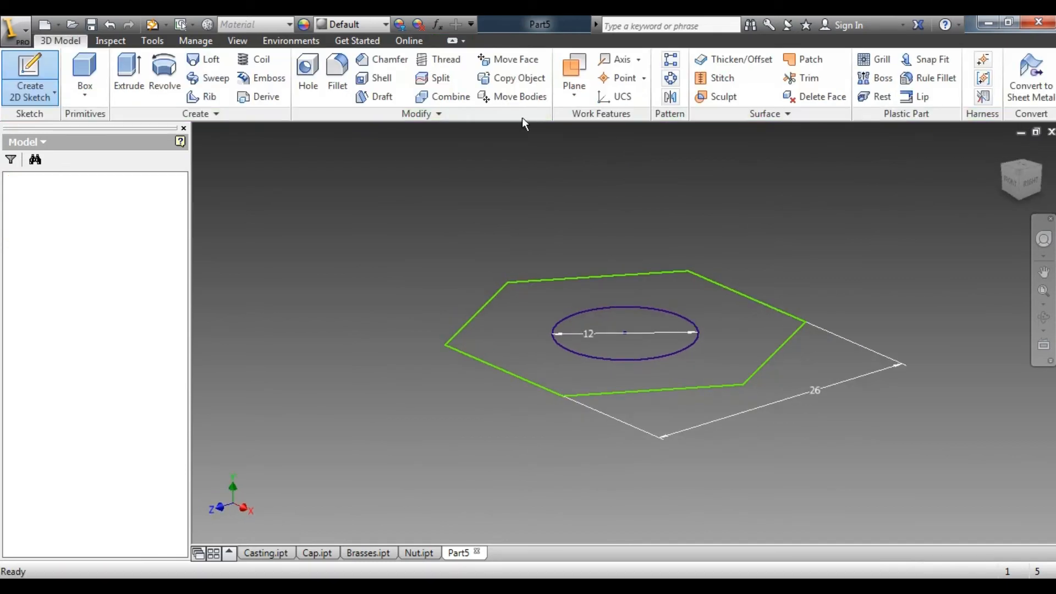
Extrude the region between the hexagon and the circle symmetrically by 8 mm, checking the thickness in the PDF drawing
{"action": "left_click", "coordinate": [129, 69]}
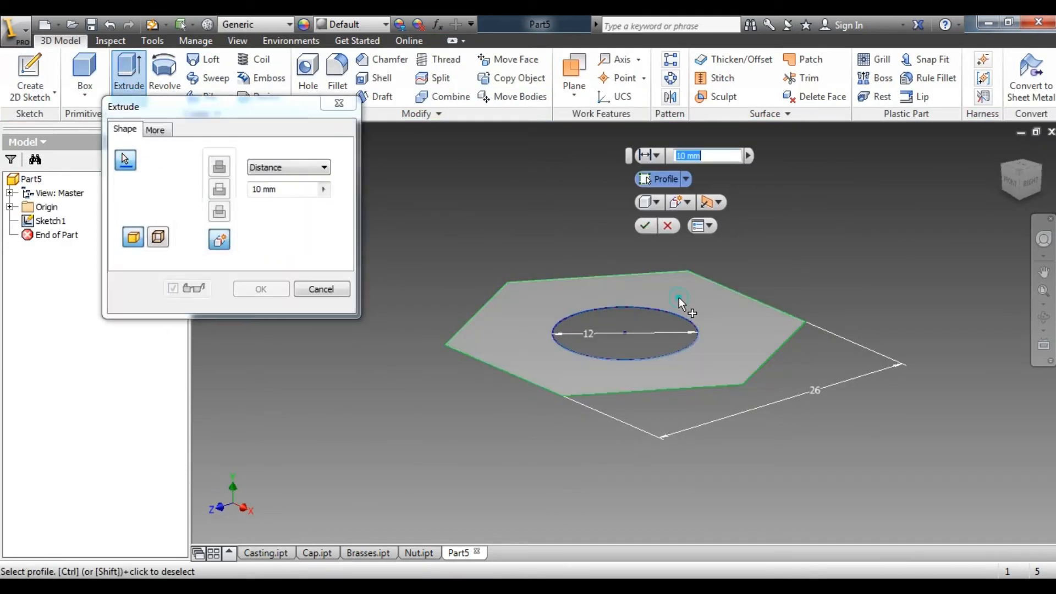
{"action": "left_click", "coordinate": [679, 297]}
{"action": "left_click", "coordinate": [311, 216]}
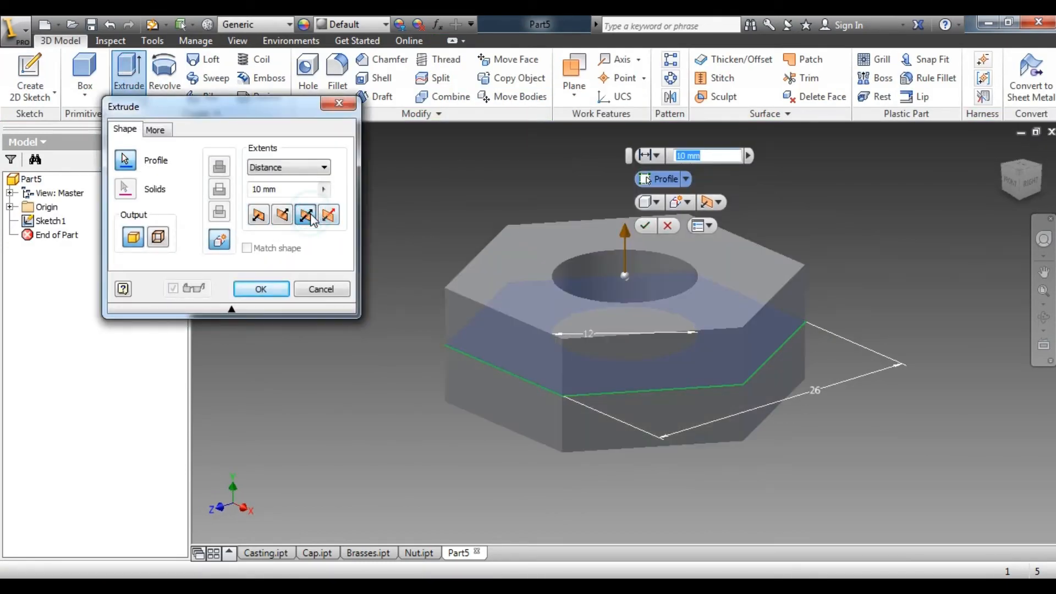
{"action": "key", "text": "alt+Tab"}
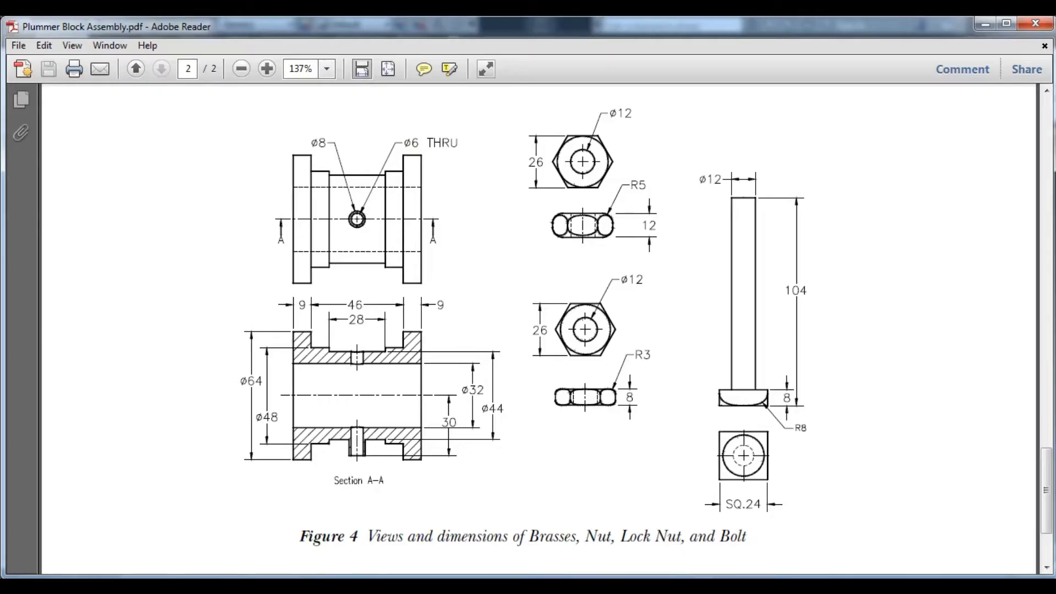
{"action": "key", "text": "alt+Tab"}
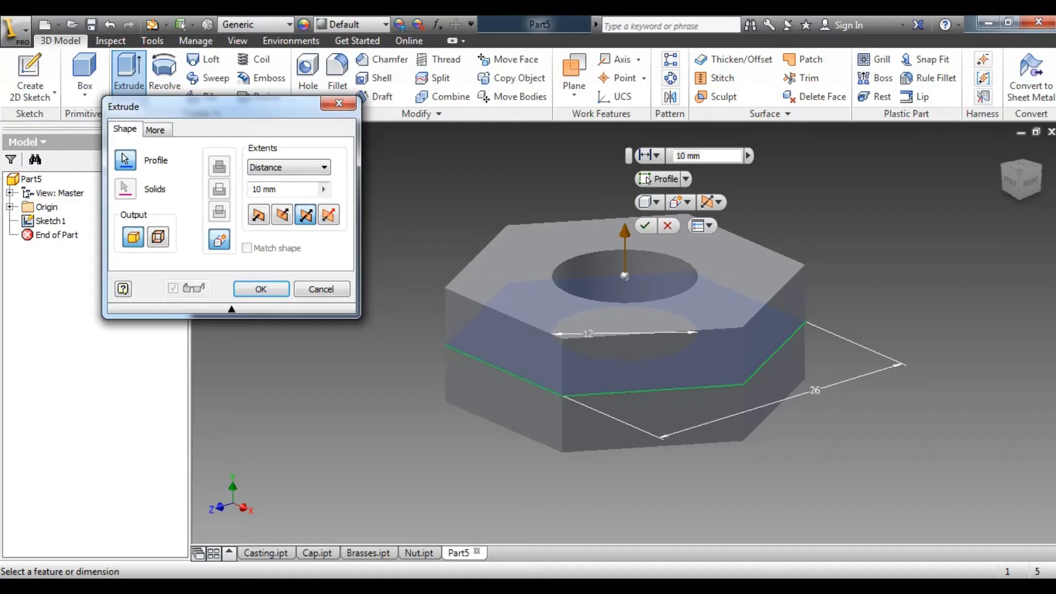
{"action": "double_click", "coordinate": [309, 187]}
{"action": "type", "text": "8"}
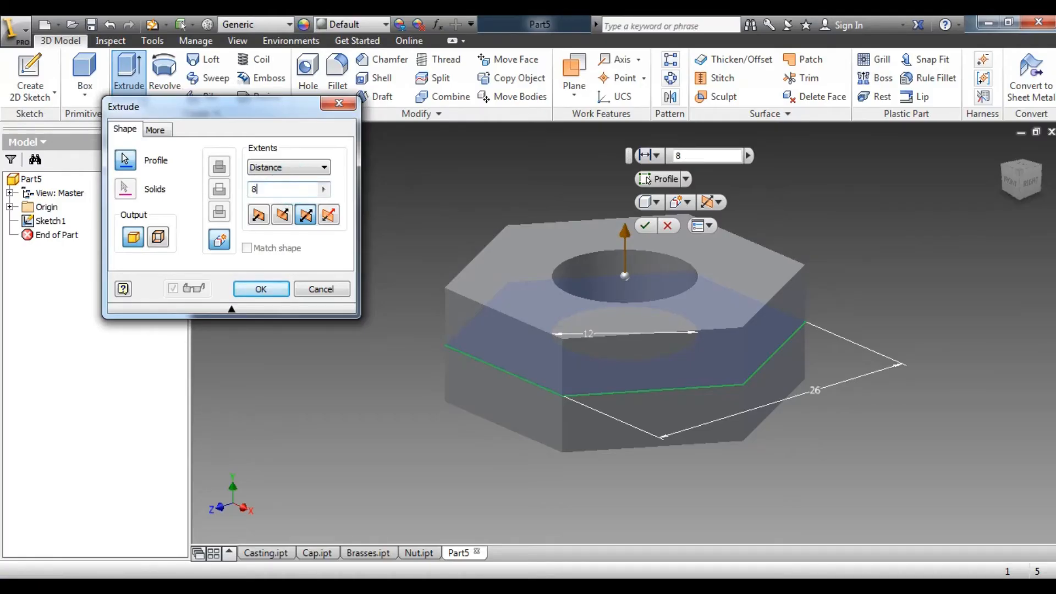
{"action": "key", "text": "Return"}
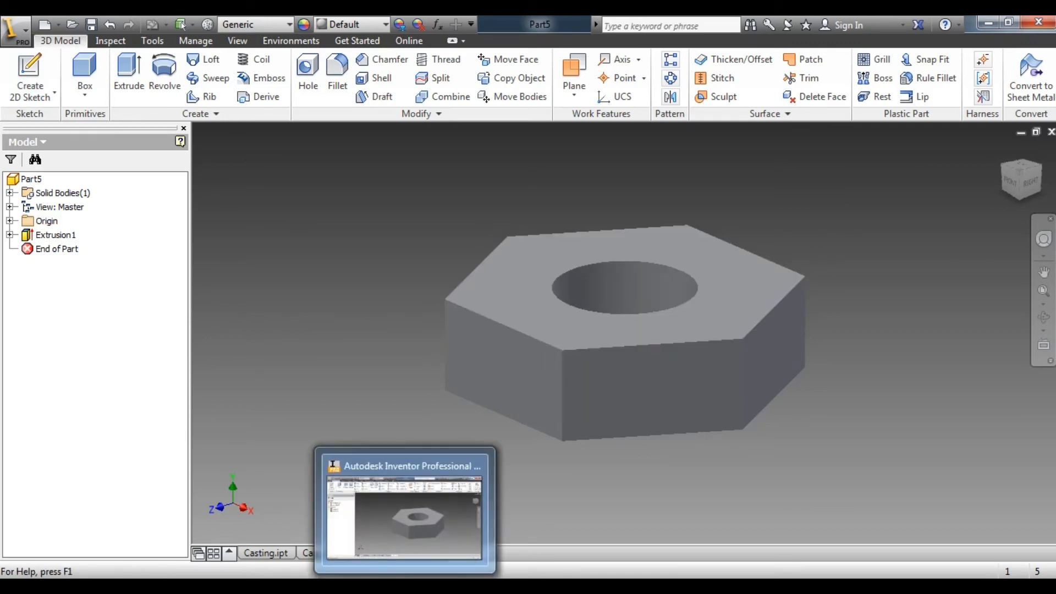
Check the lock nut's edge radius in the PDF drawing and start a new sketch on the origin's XY plane
{"action": "left_click", "coordinate": [405, 587]}
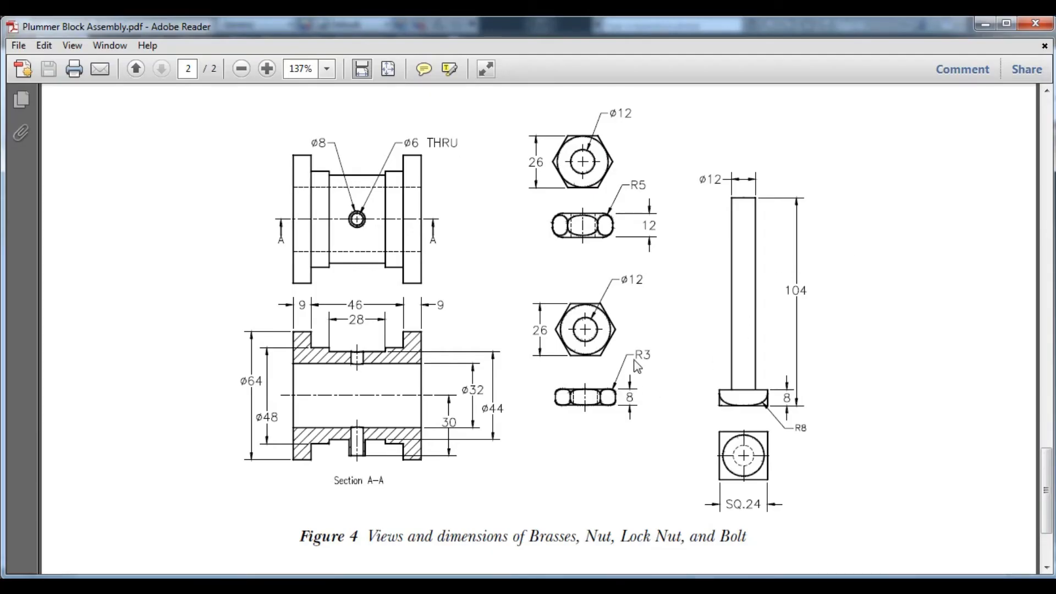
{"action": "key", "text": "alt+Tab"}
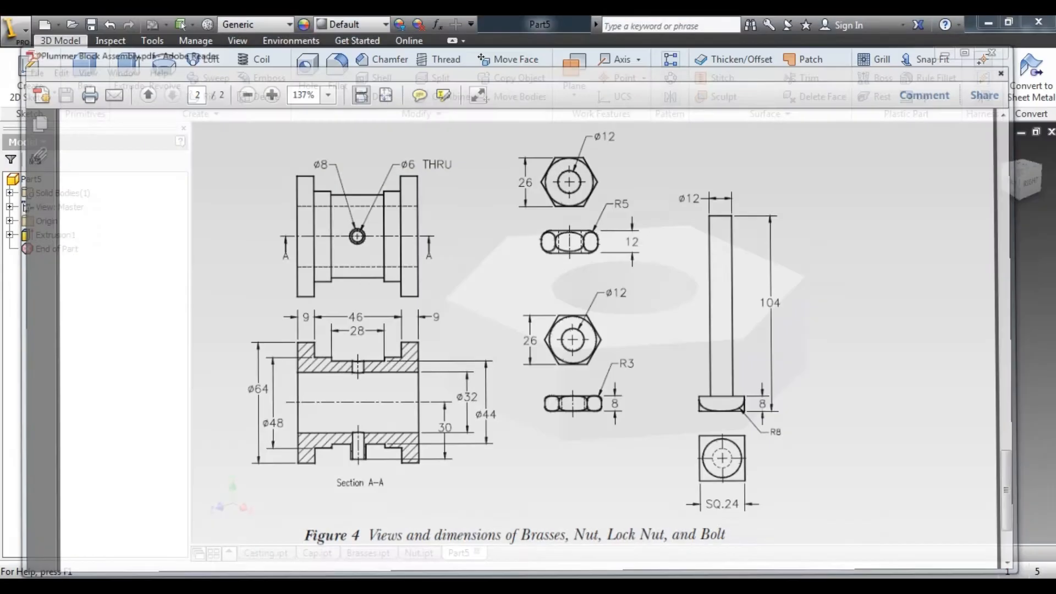
{"action": "left_click", "coordinate": [10, 221]}
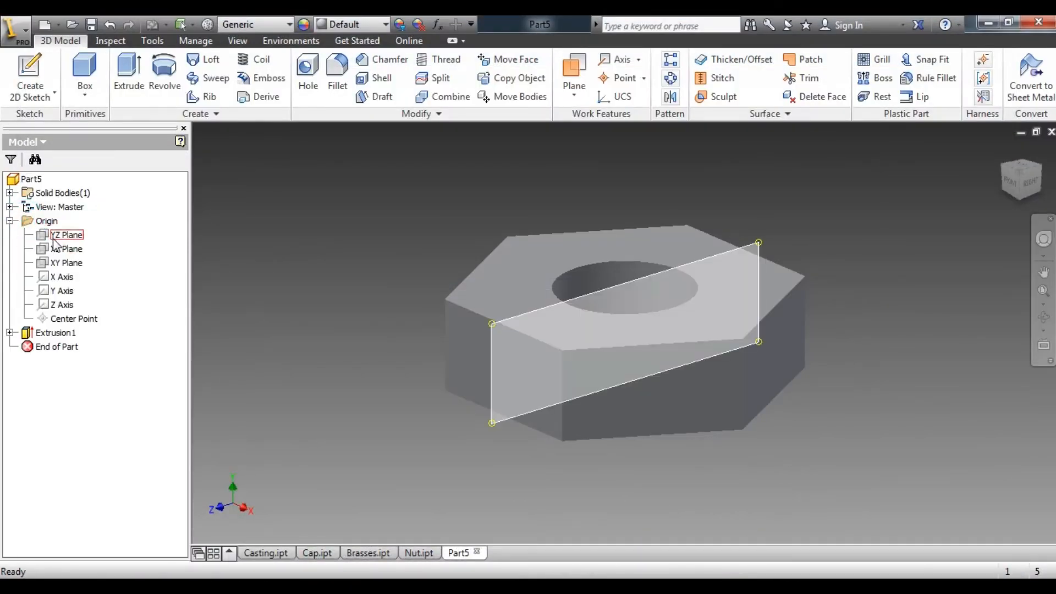
{"action": "left_click", "coordinate": [66, 265]}
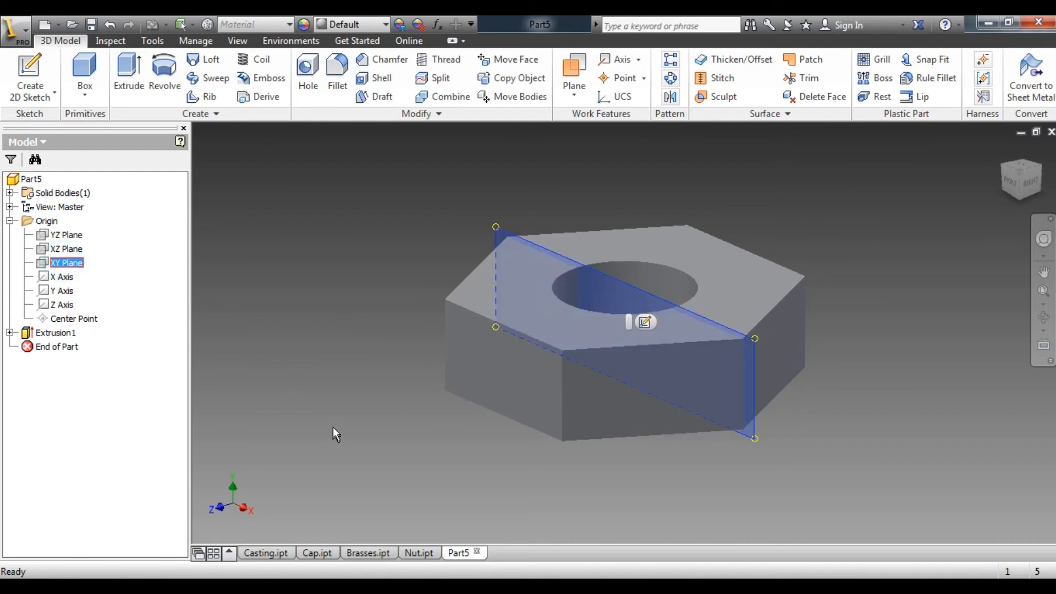
{"action": "left_click", "coordinate": [29, 72]}
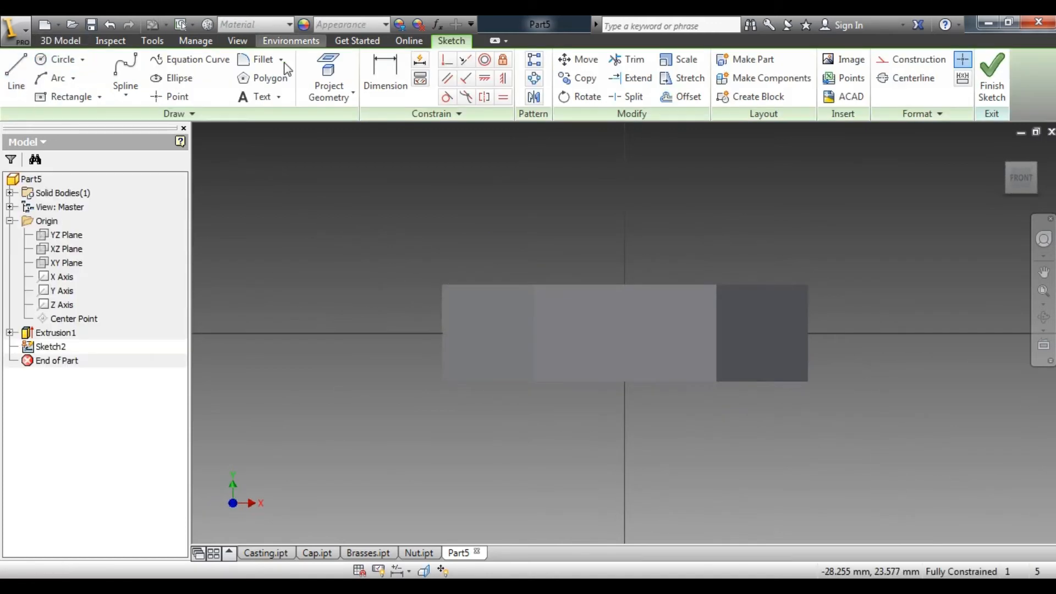
Display the lock nut in the Wireframe visual style and return to the sketching tools
{"action": "left_click", "coordinate": [237, 40]}
{"action": "left_click", "coordinate": [173, 86]}
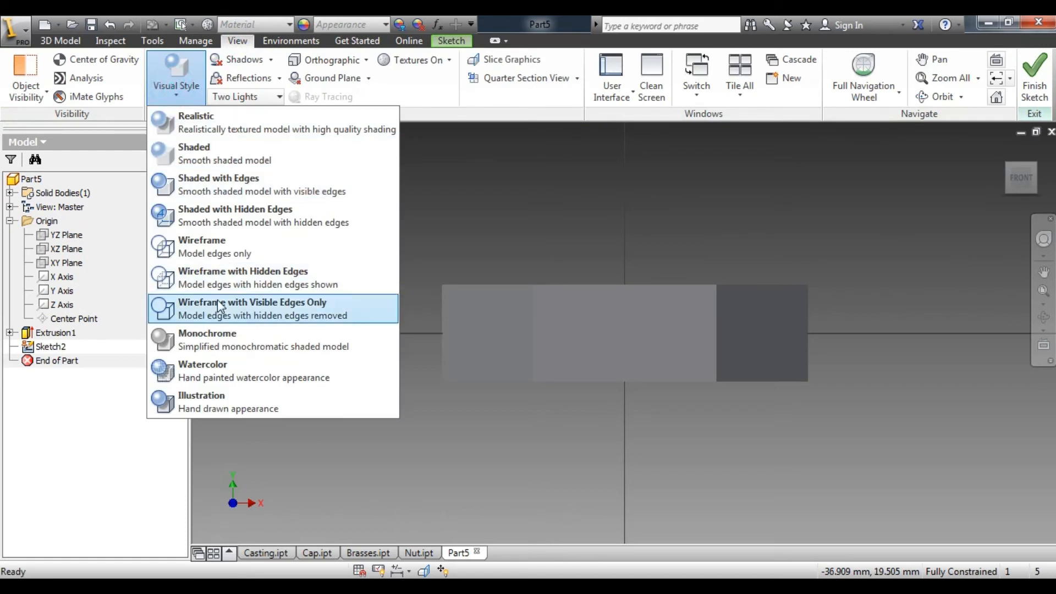
{"action": "left_click", "coordinate": [215, 254]}
{"action": "scroll", "coordinate": [880, 238], "scroll_direction": "up", "scroll_amount": 3}
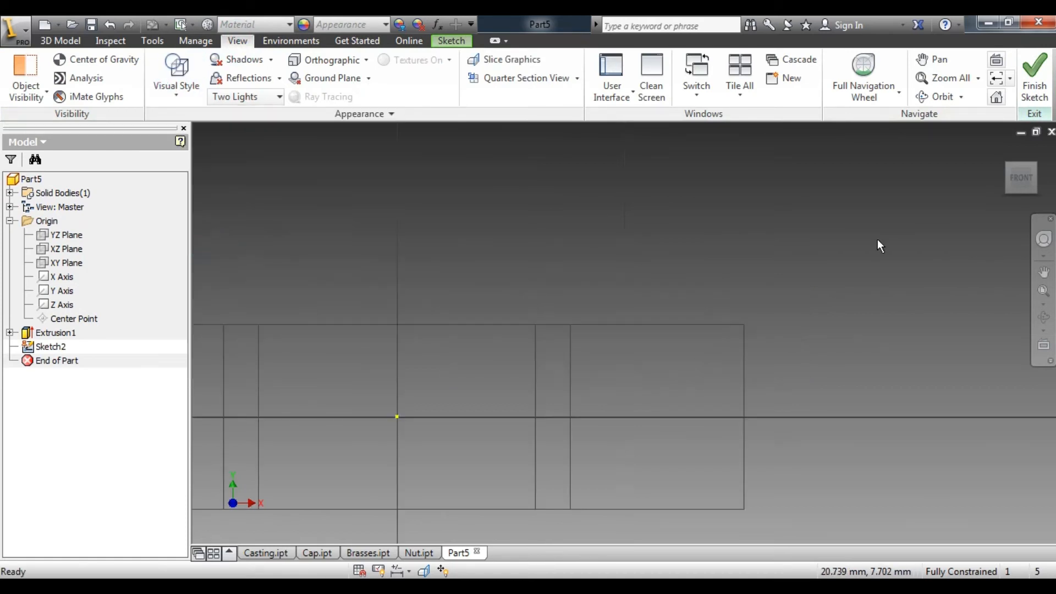
{"action": "scroll", "coordinate": [791, 290], "scroll_direction": "down", "scroll_amount": 2}
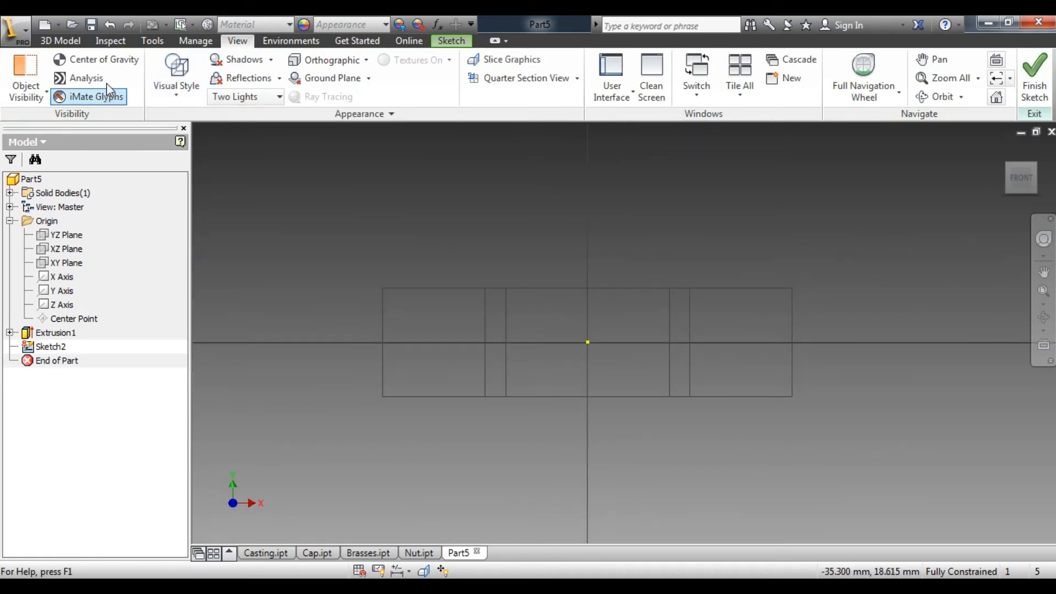
{"action": "left_click", "coordinate": [60, 41]}
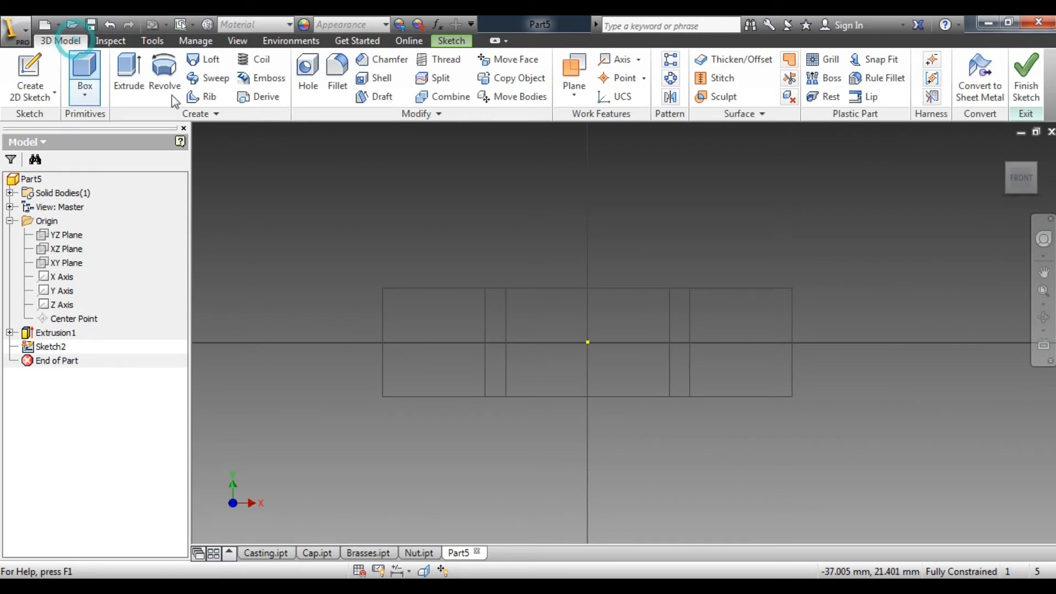
{"action": "left_click", "coordinate": [451, 40]}
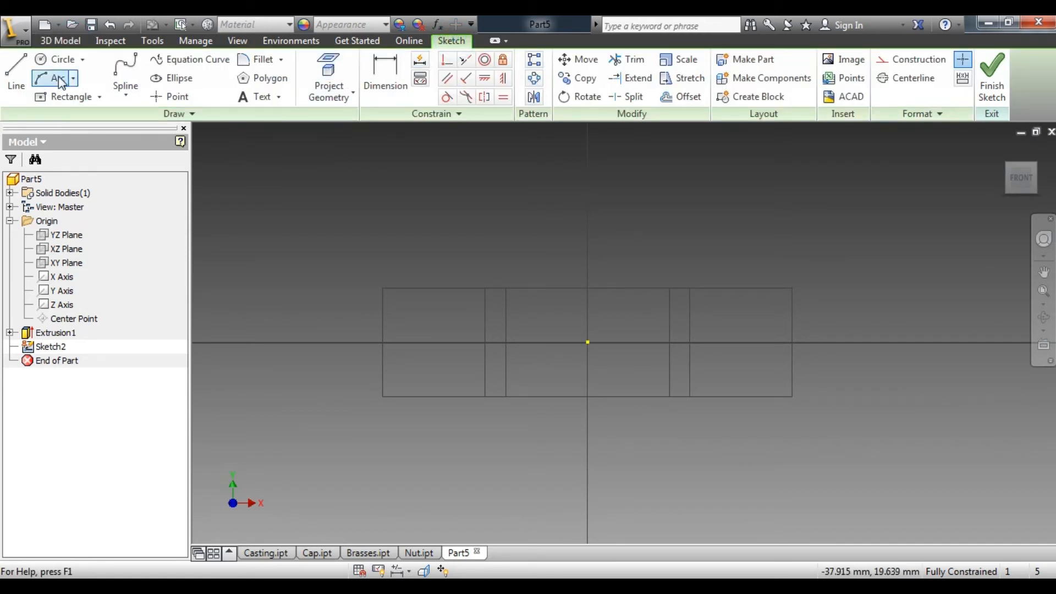
Project the nut's upper right, lower right and outer vertical edges into the sketch
{"action": "left_click", "coordinate": [16, 72]}
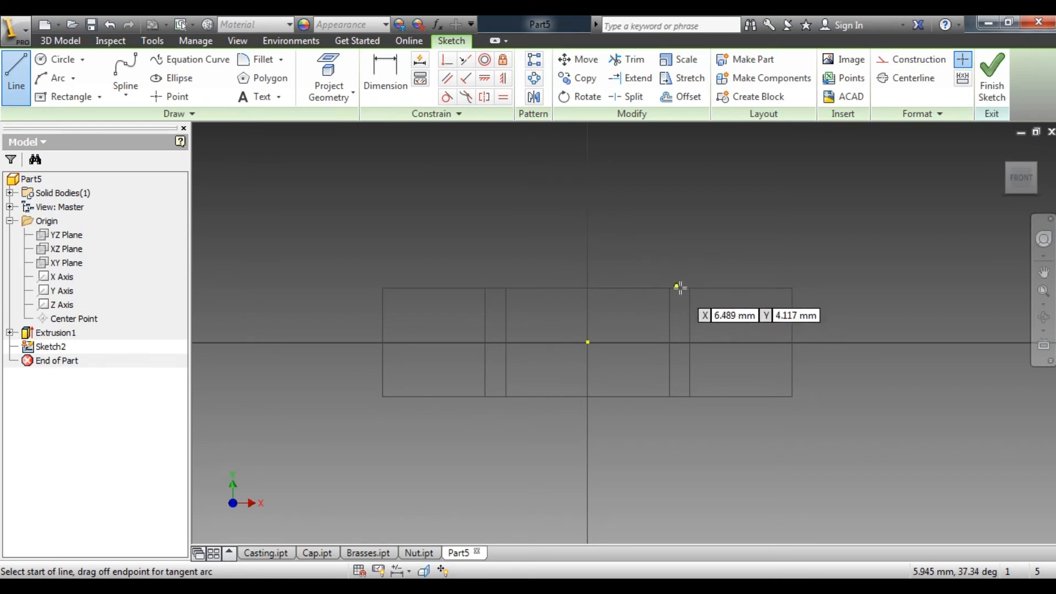
{"action": "left_click", "coordinate": [337, 74]}
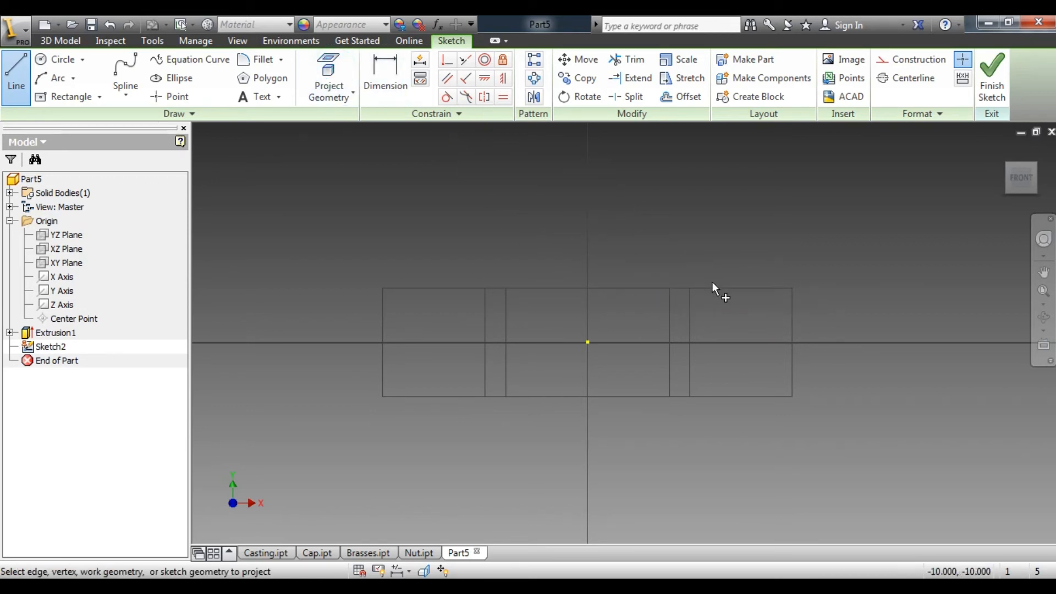
{"action": "left_click", "coordinate": [711, 287]}
{"action": "left_click", "coordinate": [730, 397]}
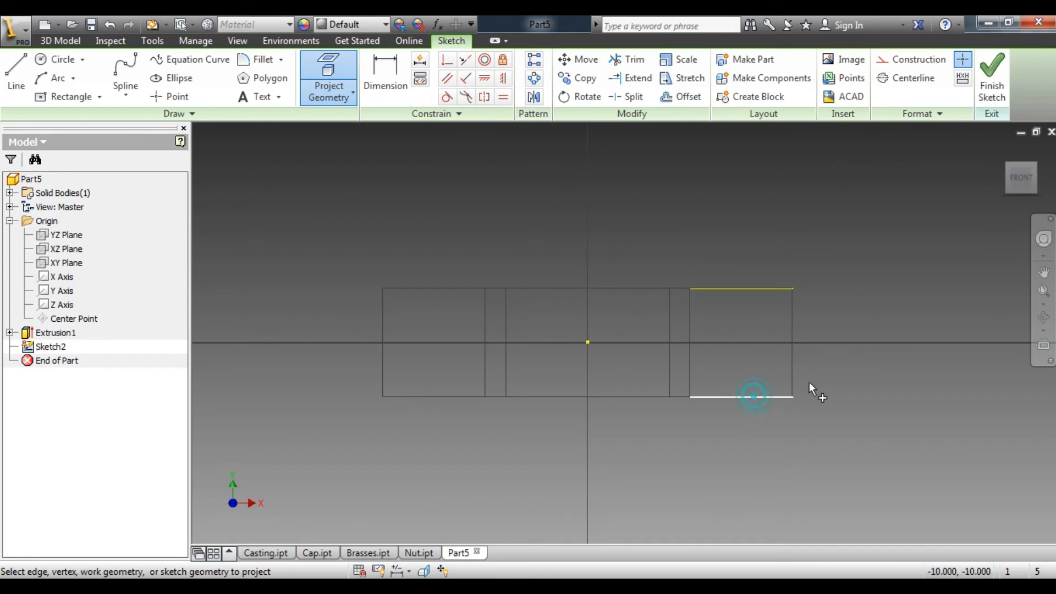
{"action": "left_click", "coordinate": [792, 328]}
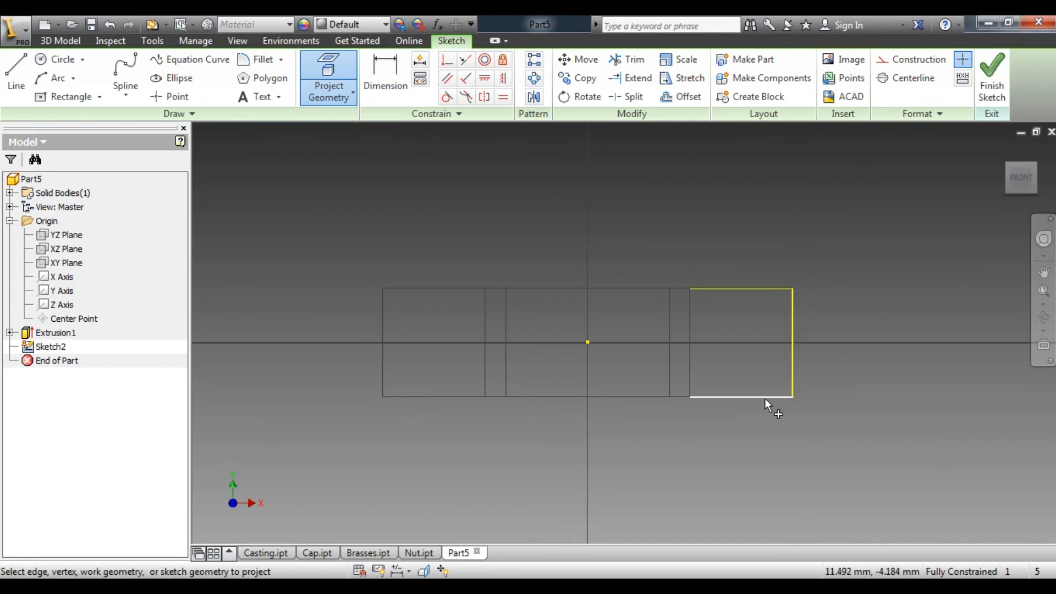
Draw lines over the projected edges: about 5.4 mm along the upper edge, the full outer vertical edge, and part of the lower edge
{"action": "key", "text": "l"}
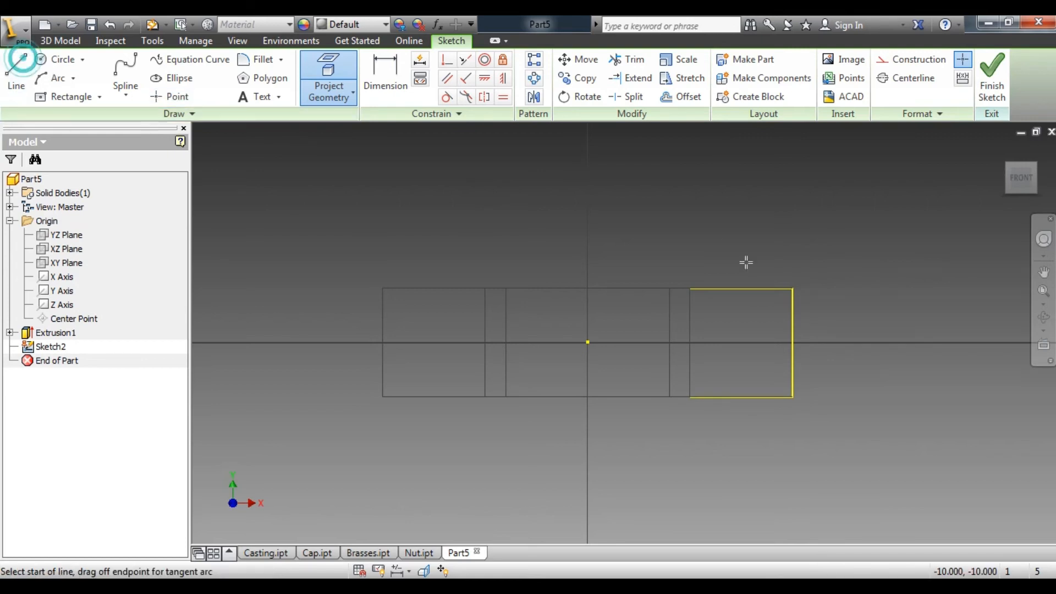
{"action": "left_click", "coordinate": [719, 288]}
{"action": "left_click", "coordinate": [792, 288]}
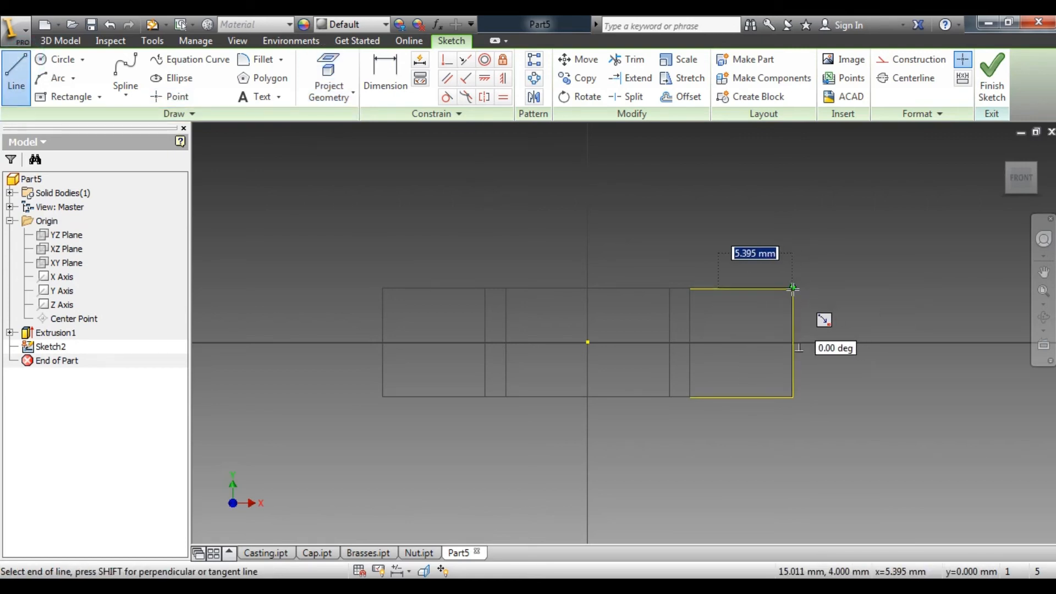
{"action": "key", "text": "Escape"}
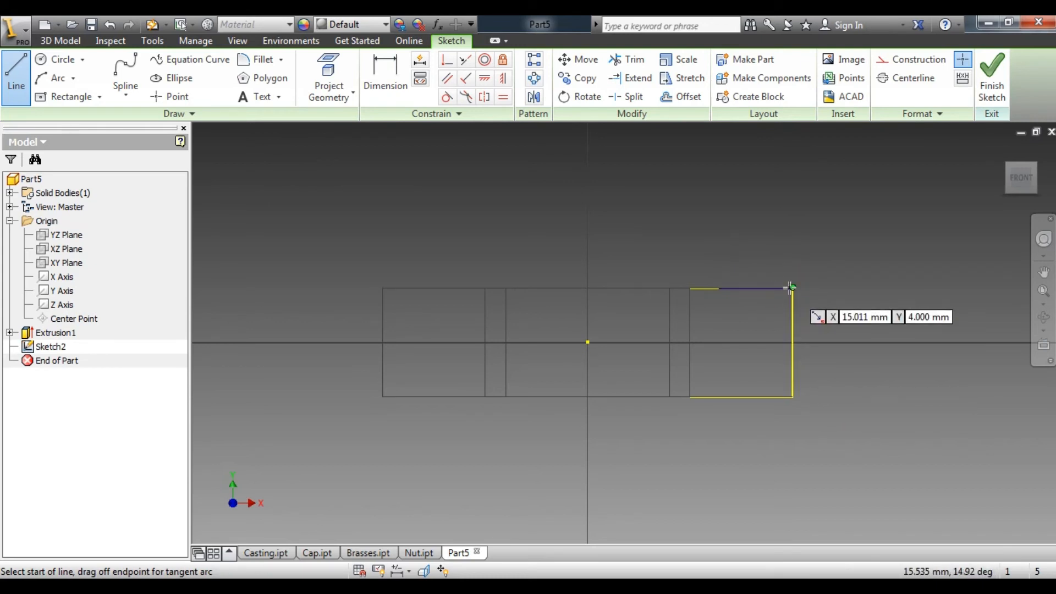
{"action": "left_click", "coordinate": [792, 288]}
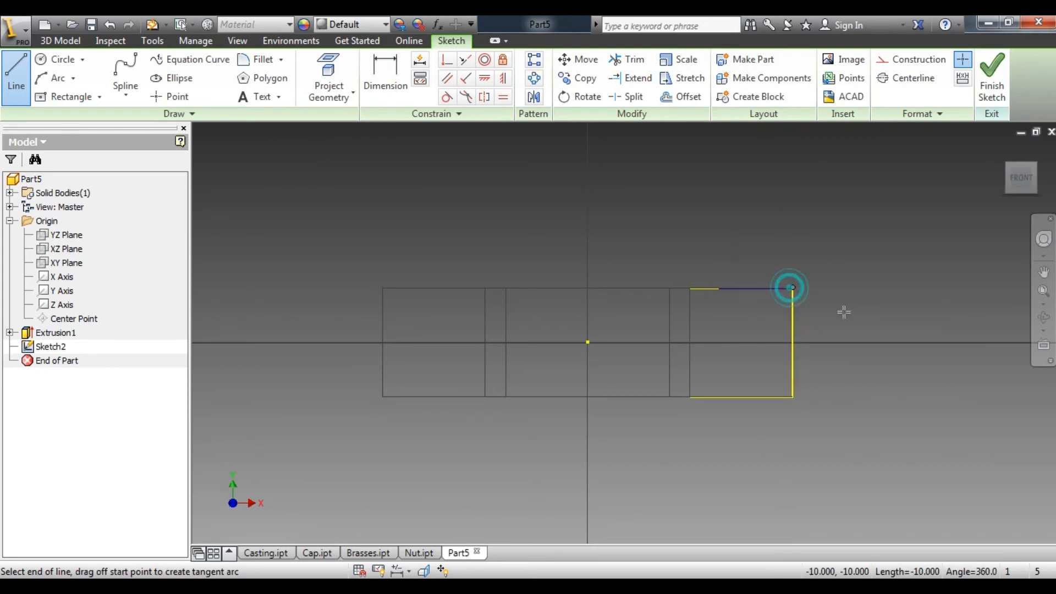
{"action": "left_click", "coordinate": [793, 397]}
{"action": "key", "text": "Escape"}
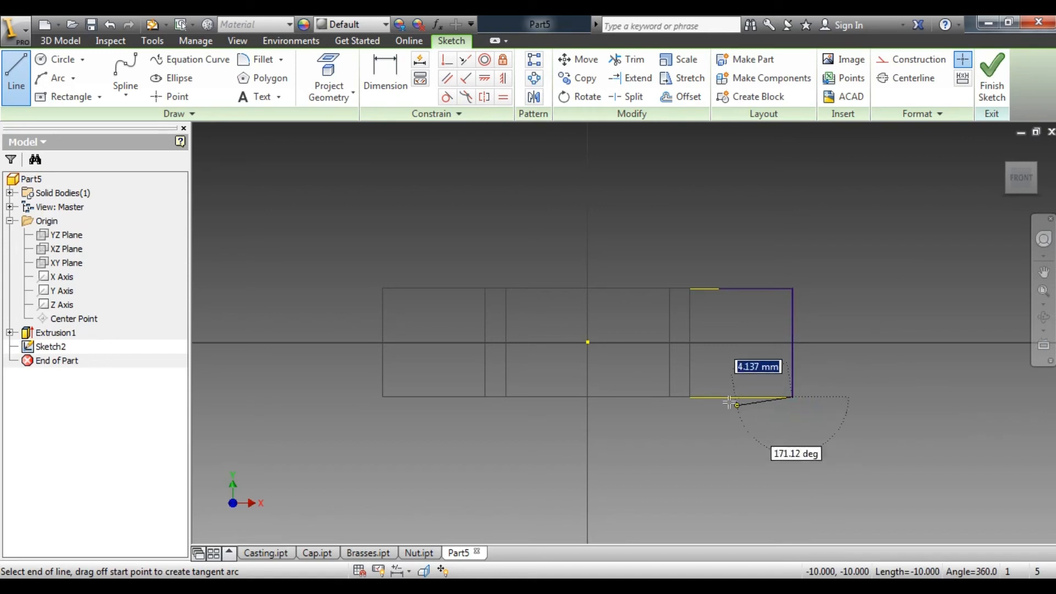
{"action": "right_click", "coordinate": [847, 200]}
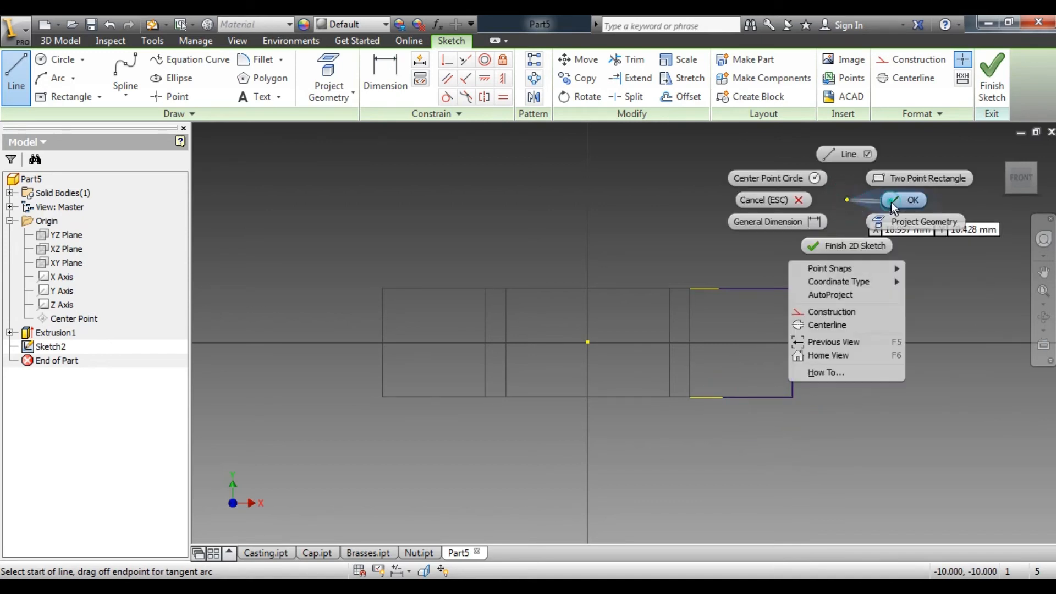
{"action": "left_click", "coordinate": [891, 202]}
Check the lock nut's edge radius in the PDF drawing and fillet both outer corners of the sketched profile with a 3 mm radius
{"action": "left_click", "coordinate": [249, 60]}
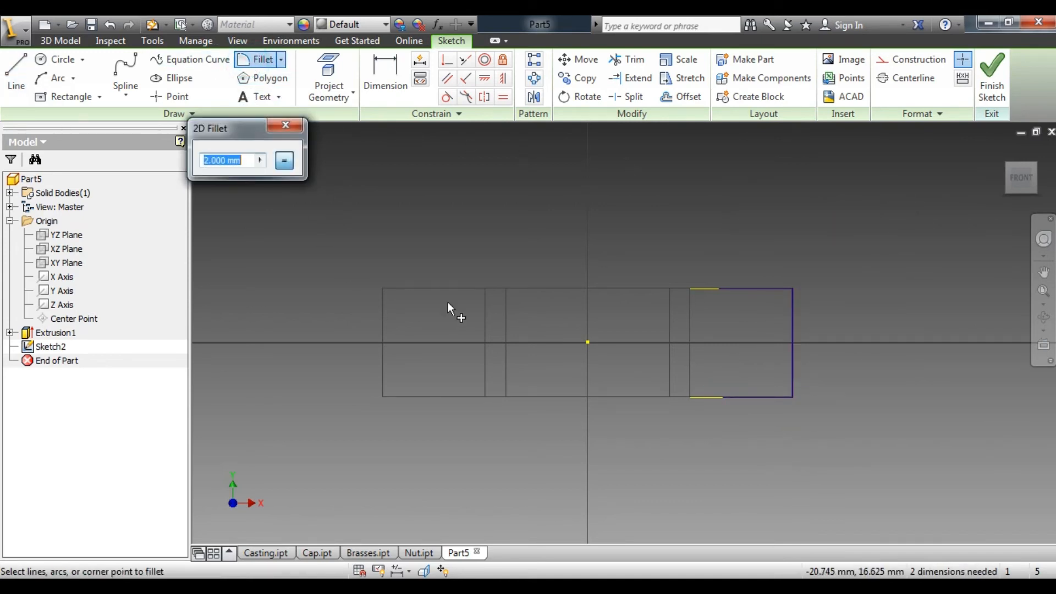
{"action": "key", "text": "alt+Tab"}
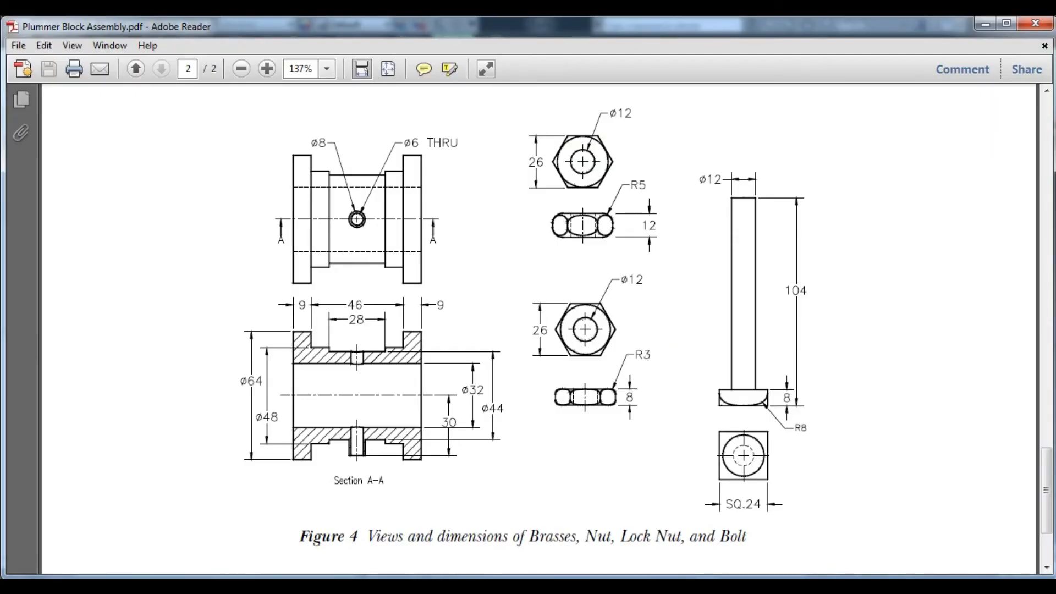
{"action": "key", "text": "alt+Tab"}
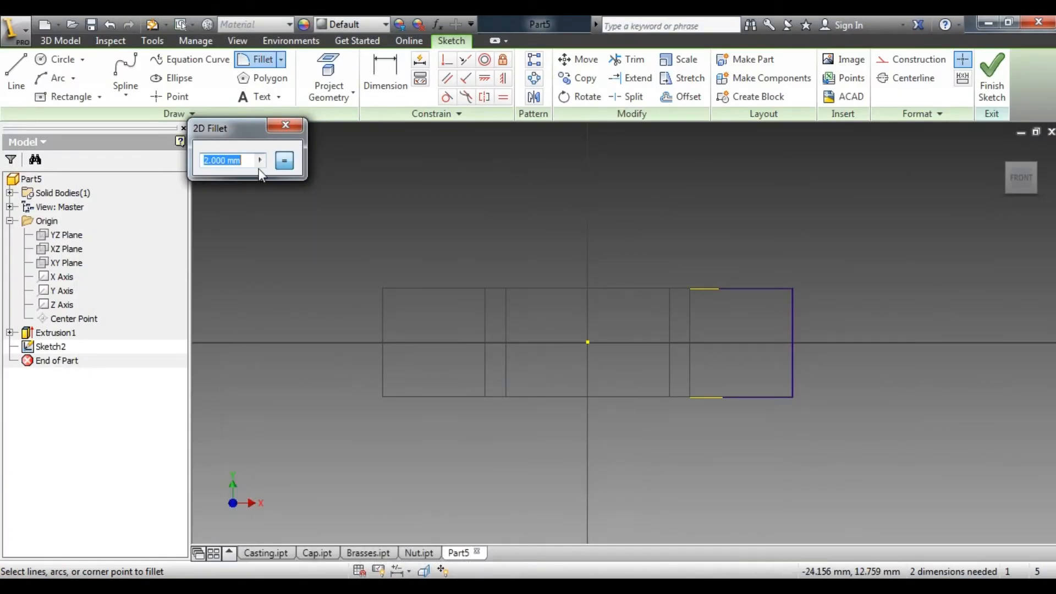
{"action": "type", "text": "3"}
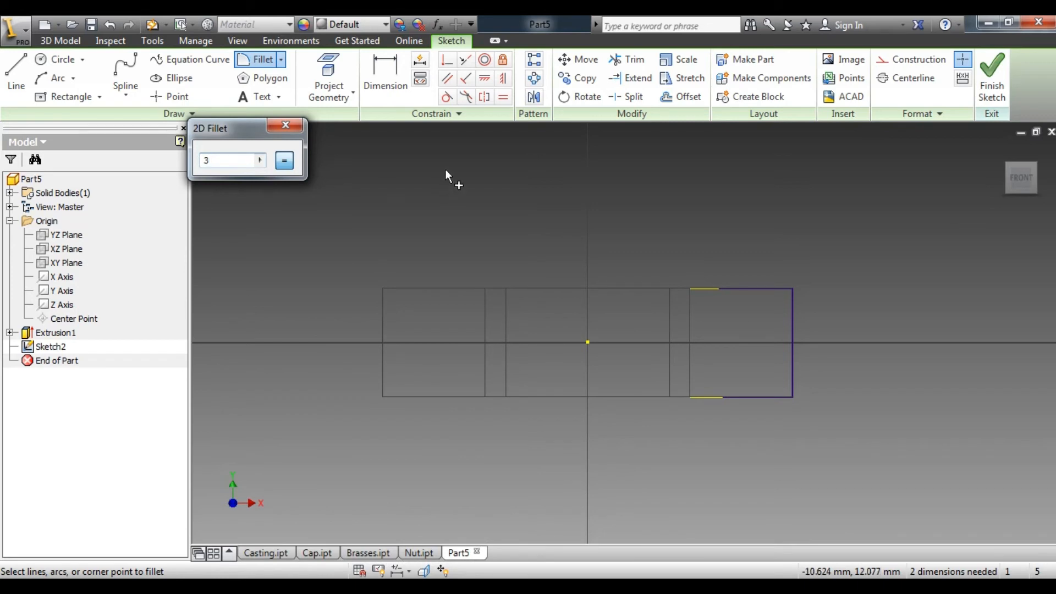
{"action": "left_click", "coordinate": [767, 288]}
{"action": "left_click", "coordinate": [790, 308]}
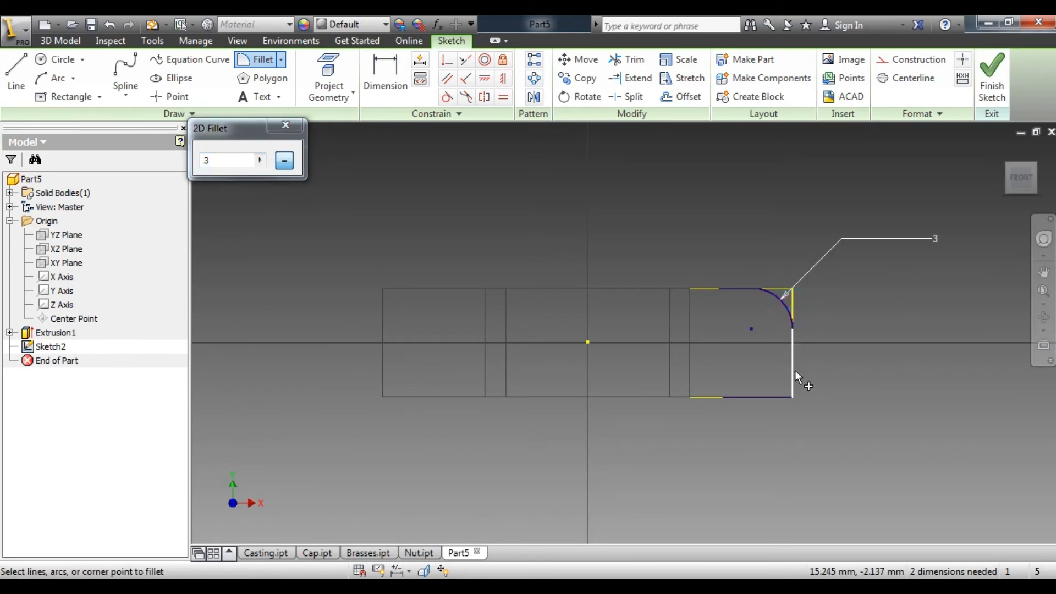
{"action": "left_click", "coordinate": [794, 370]}
{"action": "left_click", "coordinate": [769, 395]}
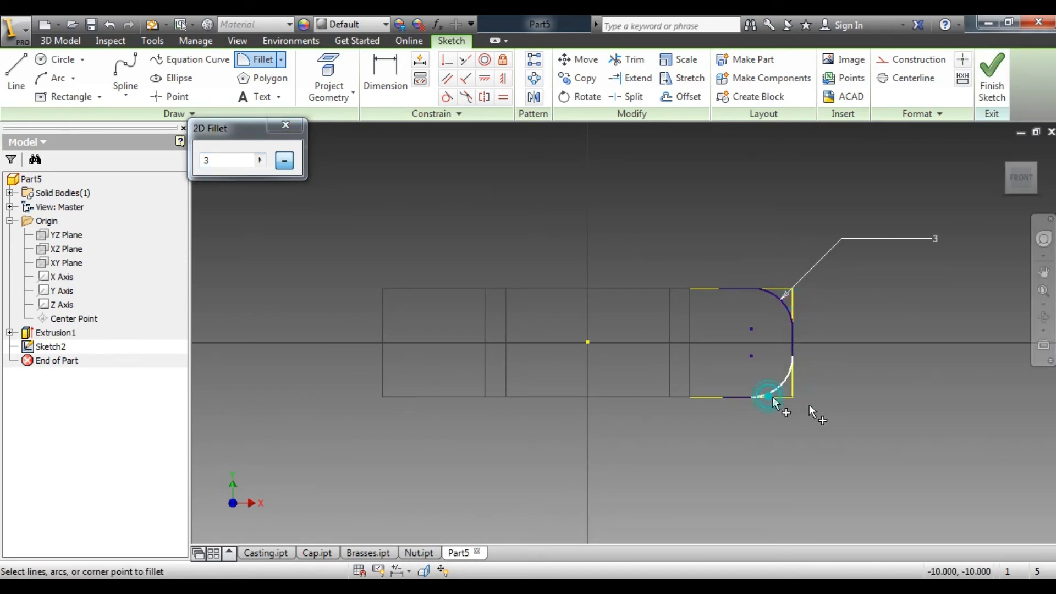
{"action": "left_click", "coordinate": [285, 125]}
Draw horizontal and vertical lines from the fillet ends to the nut's outer corners, closing a corner region outside each arc
{"action": "scroll", "coordinate": [822, 283], "scroll_direction": "up", "scroll_amount": 3}
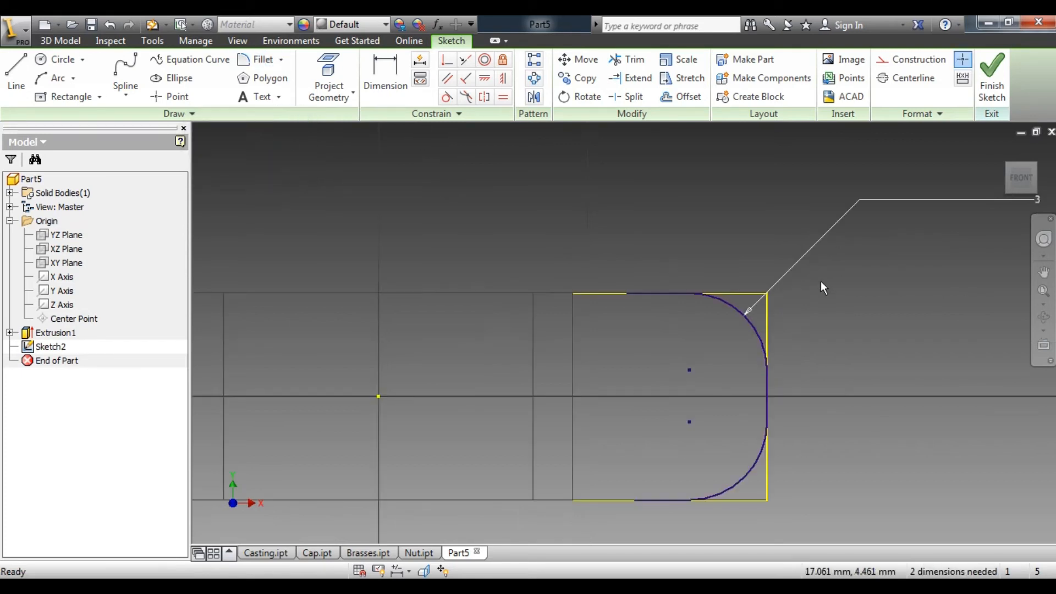
{"action": "left_click", "coordinate": [15, 77]}
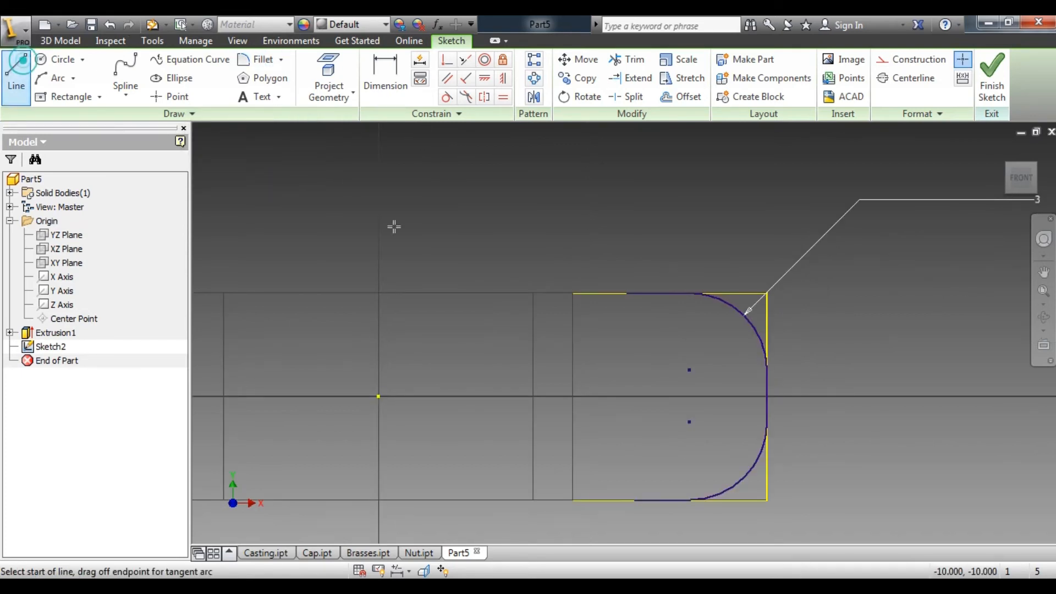
{"action": "left_click", "coordinate": [687, 292]}
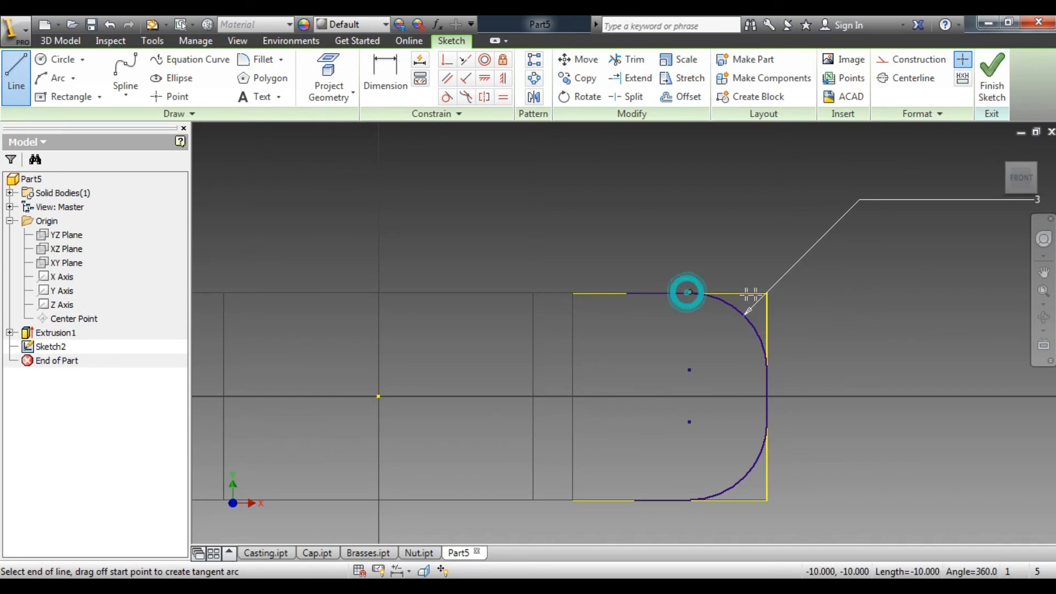
{"action": "left_click", "coordinate": [767, 292]}
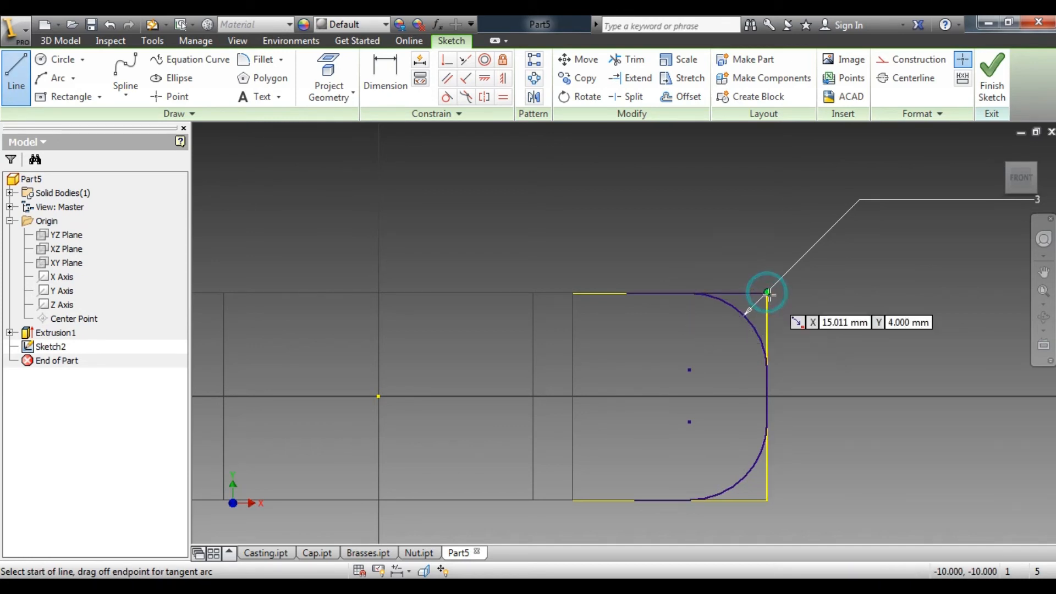
{"action": "left_click", "coordinate": [767, 292]}
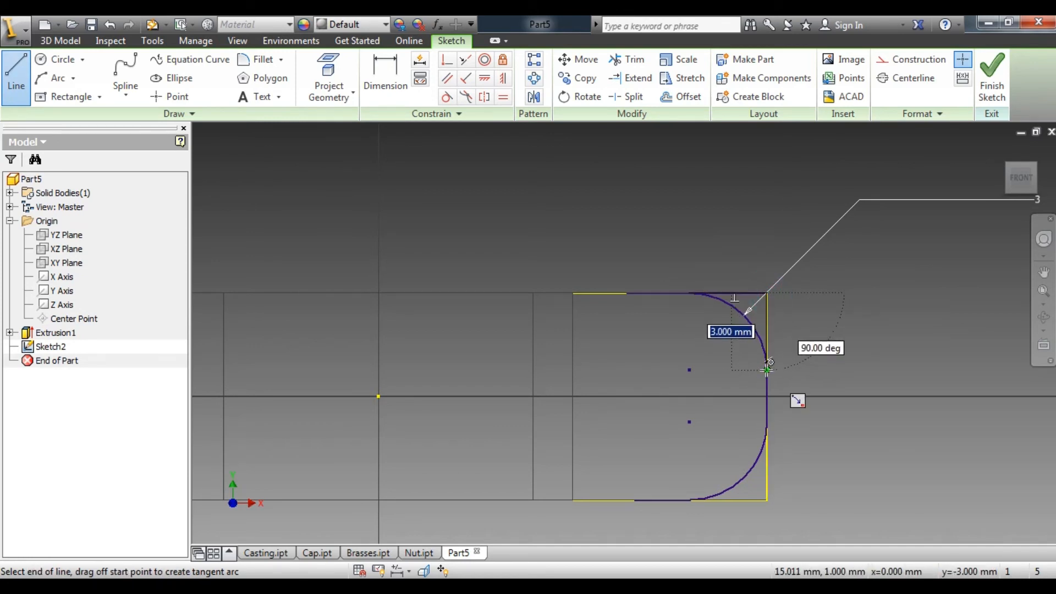
{"action": "left_click", "coordinate": [767, 368]}
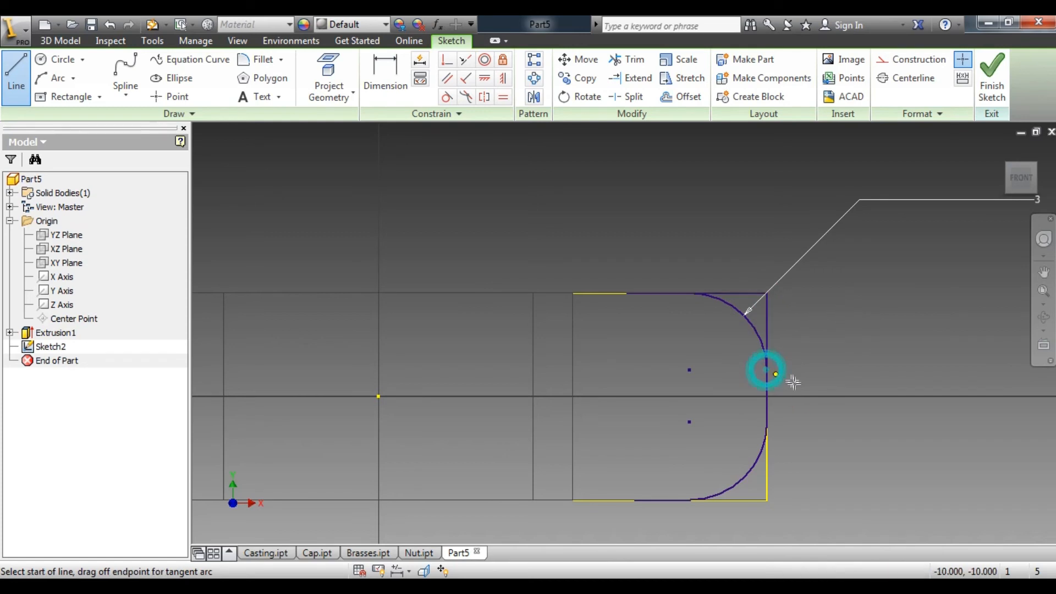
{"action": "left_click", "coordinate": [769, 423]}
{"action": "left_click", "coordinate": [768, 499]}
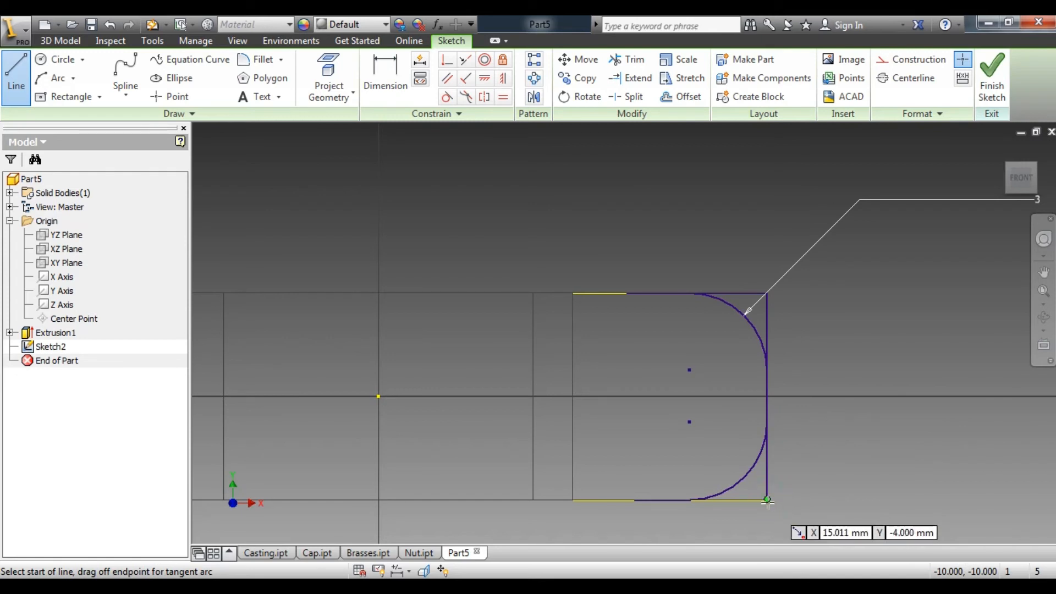
{"action": "left_click", "coordinate": [767, 500]}
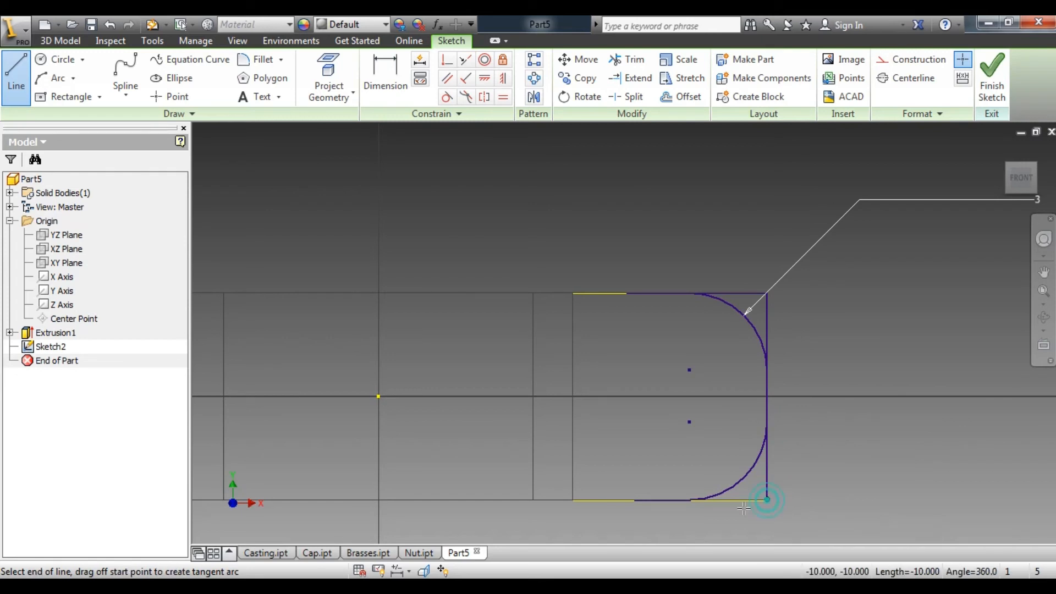
{"action": "right_click", "coordinate": [884, 395]}
{"action": "left_click", "coordinate": [933, 394]}
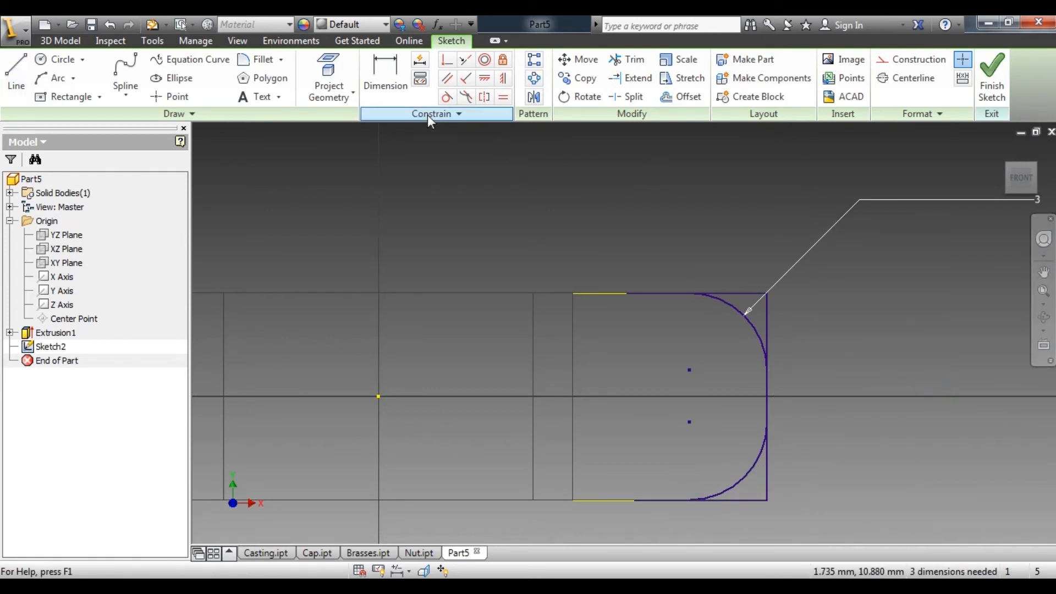
Trim the leftover upper, lower and middle vertical line segments between the two corner regions
{"action": "left_click", "coordinate": [619, 59]}
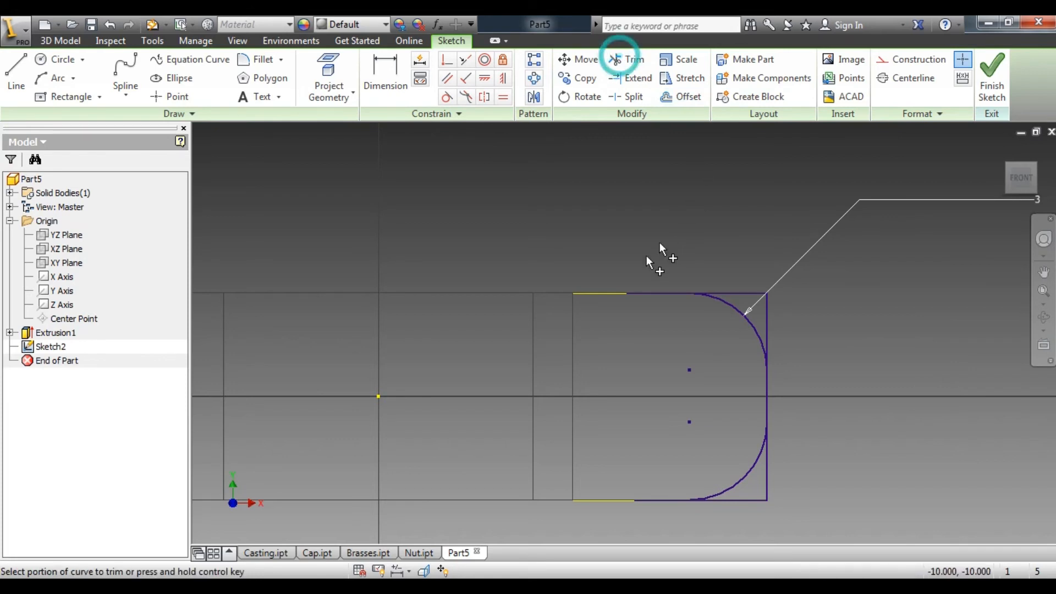
{"action": "left_click", "coordinate": [647, 292]}
{"action": "left_click", "coordinate": [768, 388]}
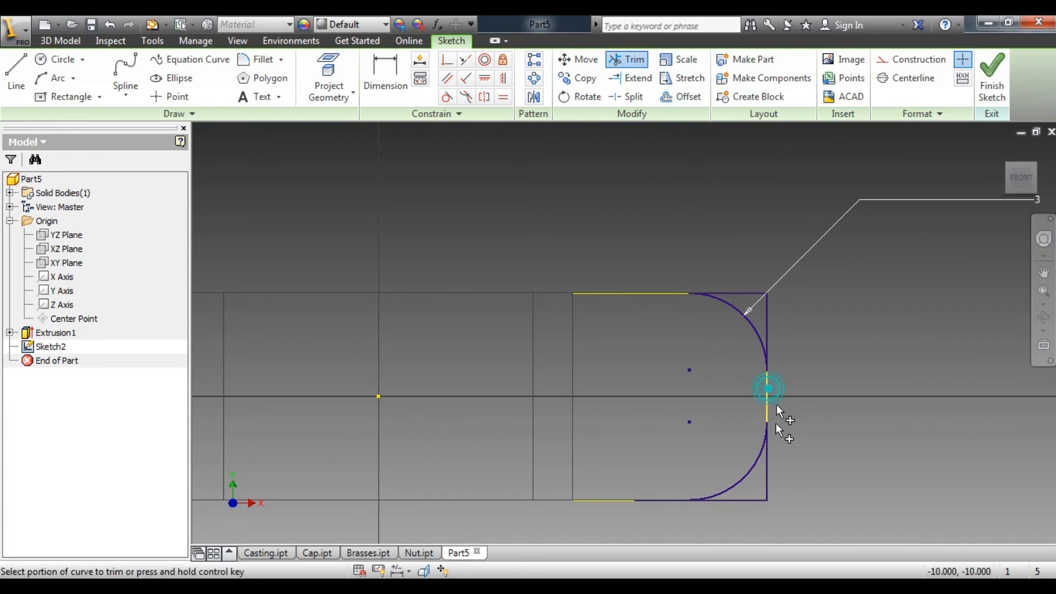
{"action": "left_click", "coordinate": [672, 496]}
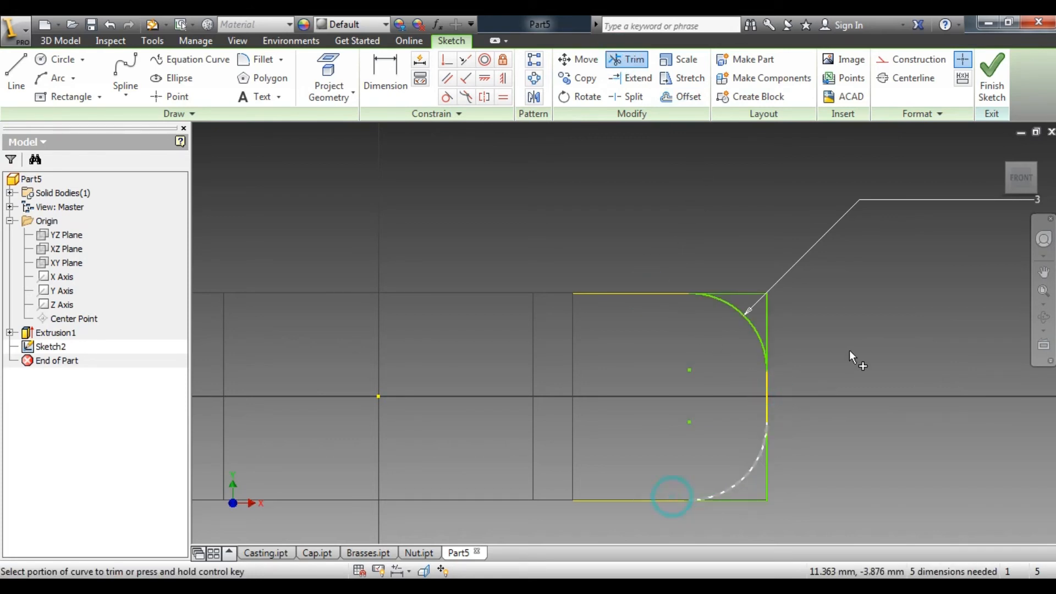
{"action": "right_click", "coordinate": [860, 318]}
{"action": "left_click", "coordinate": [907, 314]}
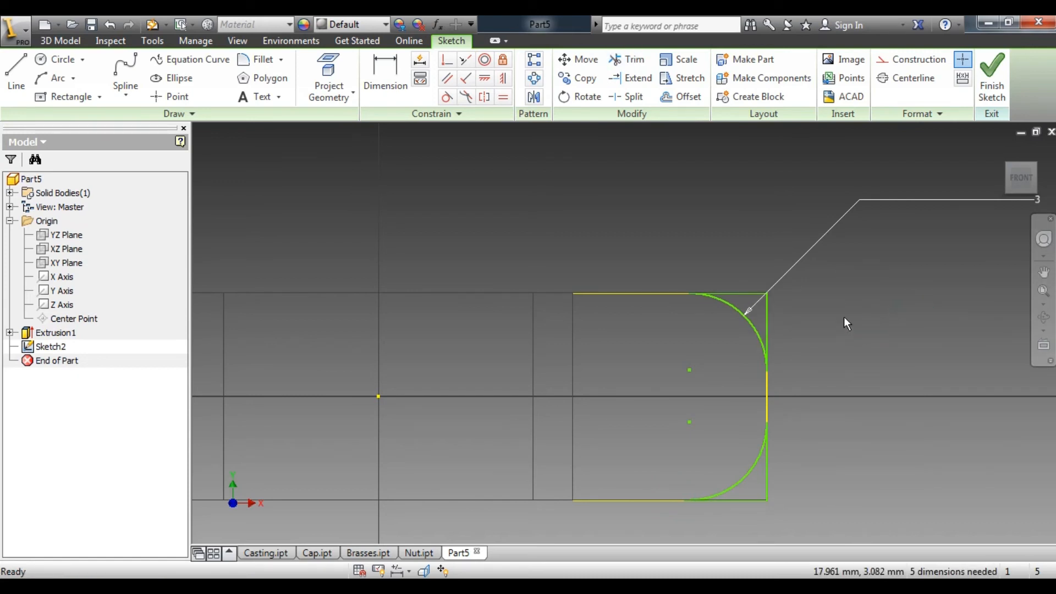
Draw a vertical axis line about 7.5 mm long upward from the origin and finish the sketch
{"action": "left_click", "coordinate": [16, 74]}
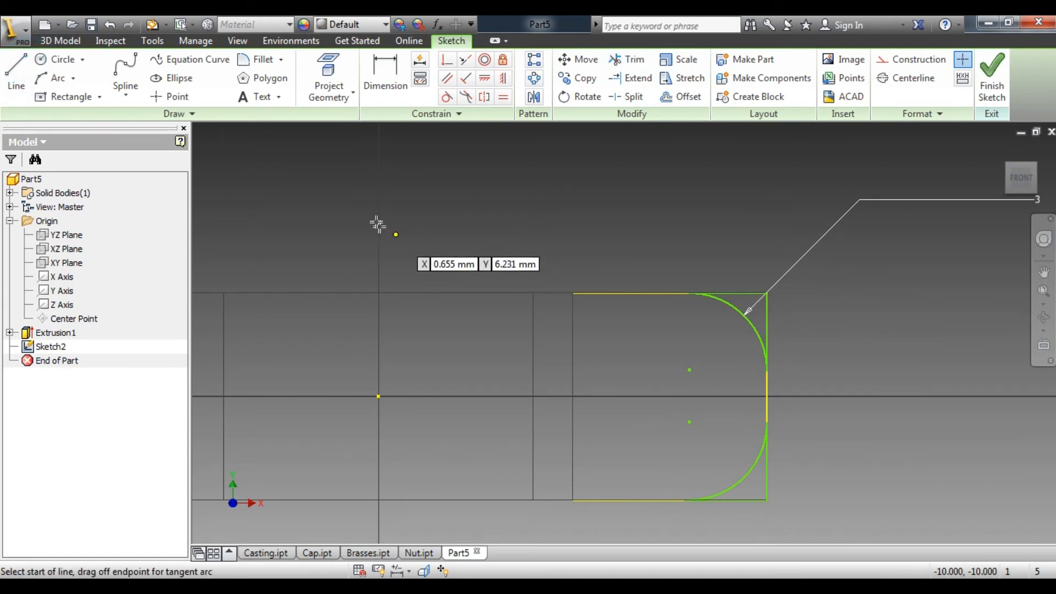
{"action": "left_click", "coordinate": [379, 396]}
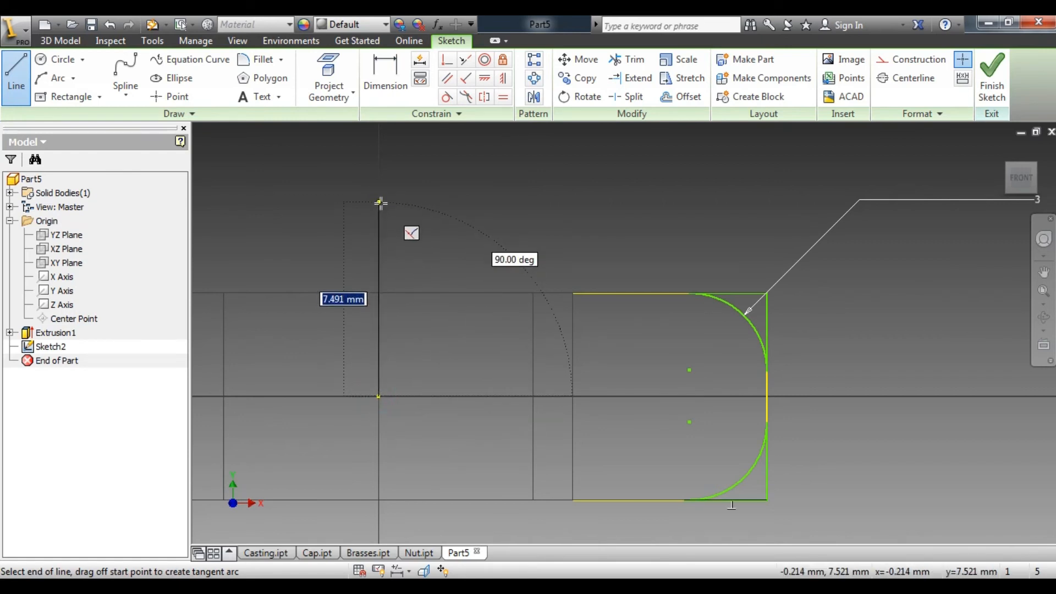
{"action": "left_click", "coordinate": [380, 203]}
{"action": "right_click", "coordinate": [542, 187]}
{"action": "left_click", "coordinate": [547, 140]}
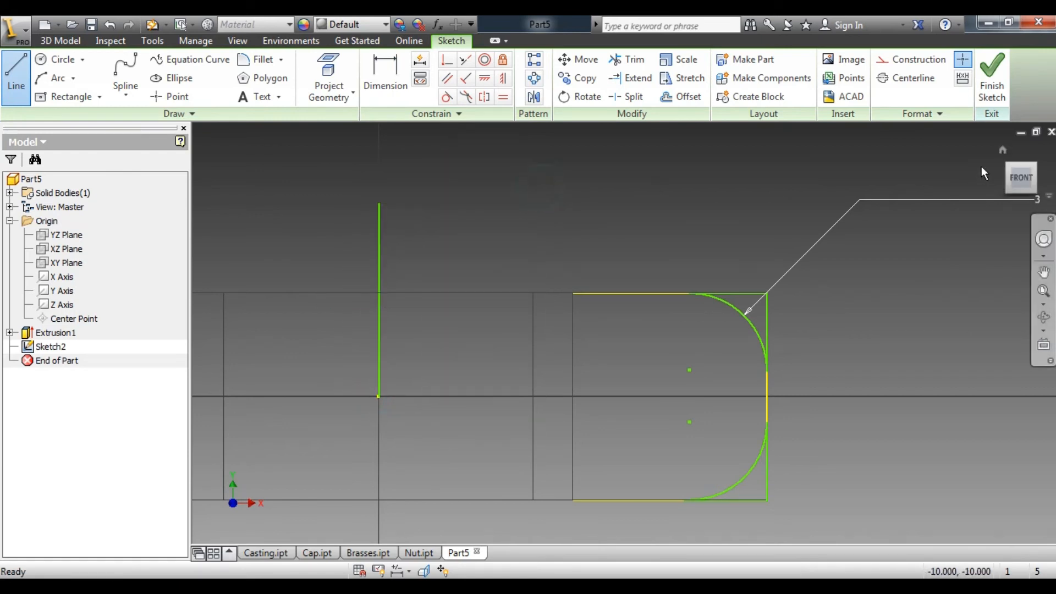
{"action": "left_click", "coordinate": [993, 91]}
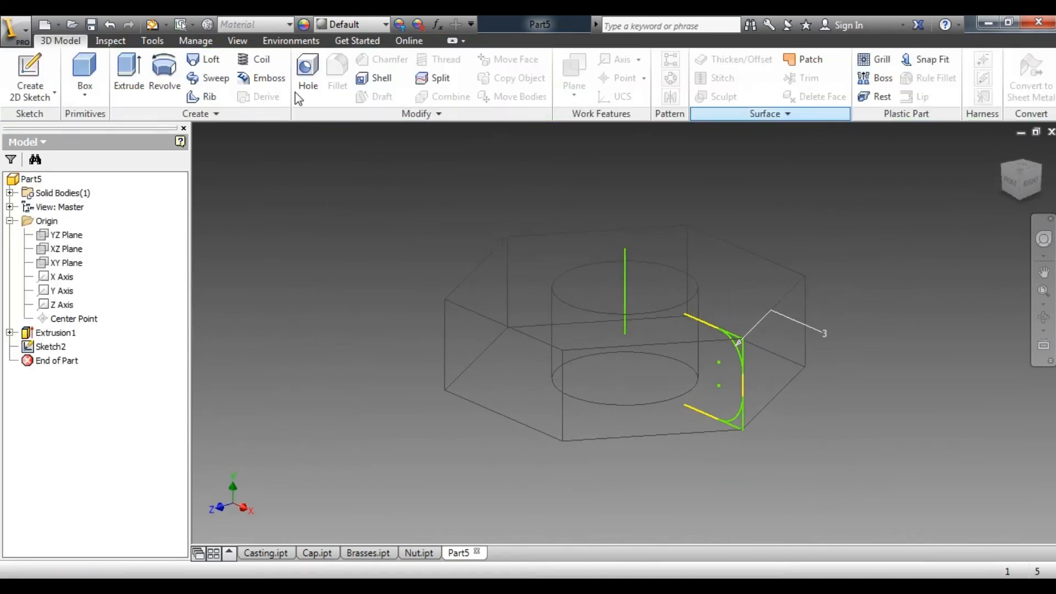
Try to revolve the two outer corner regions, including with the Cut operation
{"action": "left_click", "coordinate": [162, 80]}
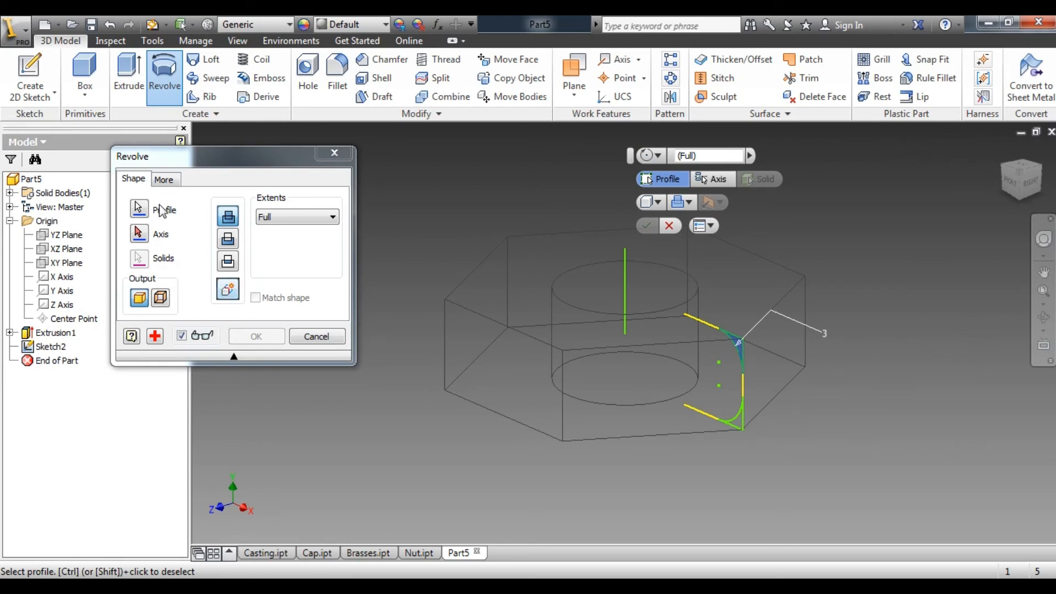
{"action": "left_click", "coordinate": [161, 211]}
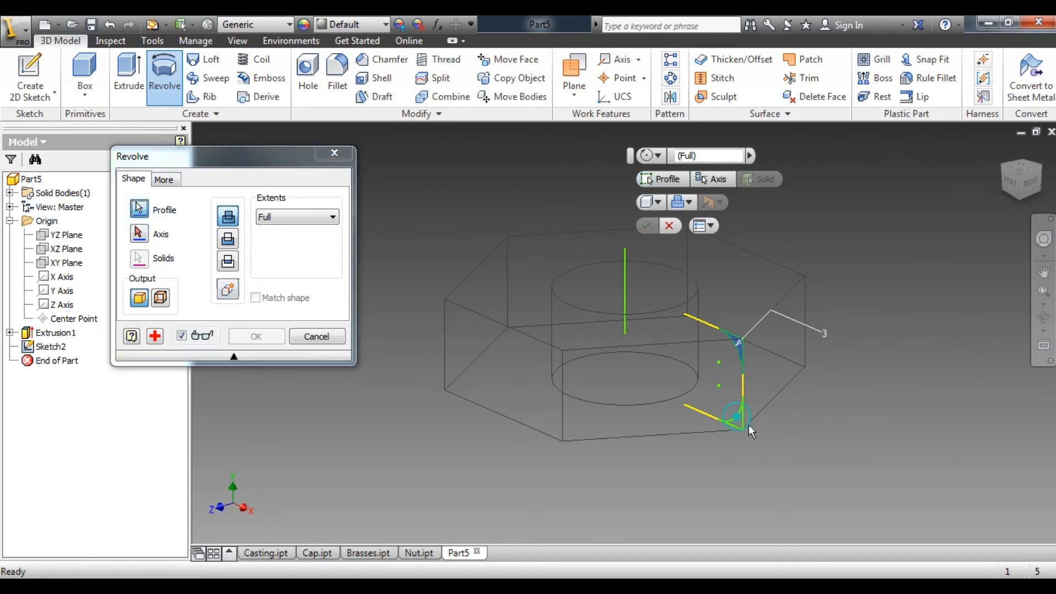
{"action": "left_click", "coordinate": [139, 211]}
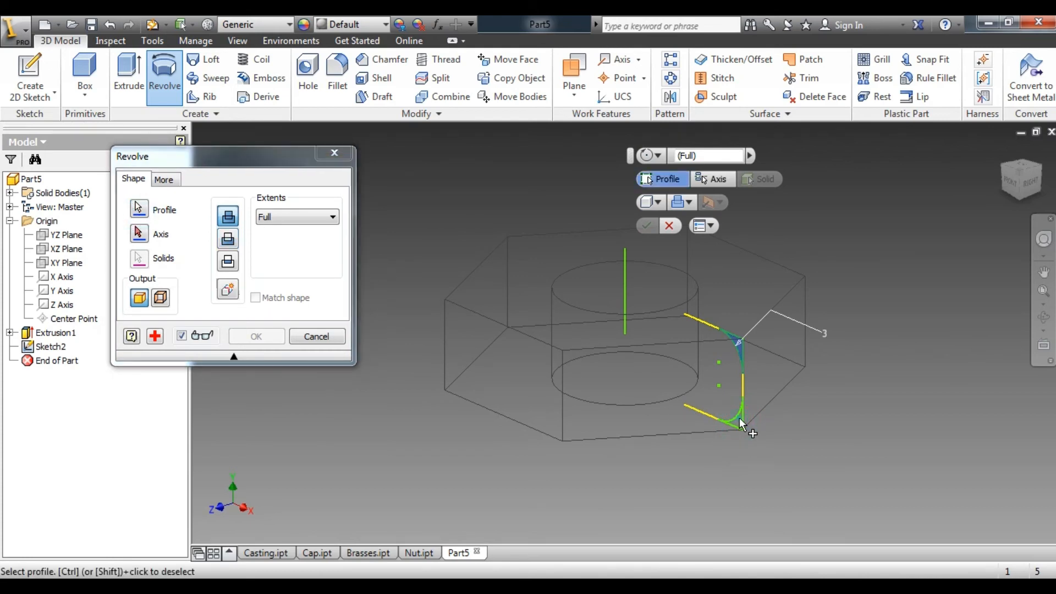
{"action": "left_click", "coordinate": [230, 216]}
{"action": "left_click", "coordinate": [230, 239]}
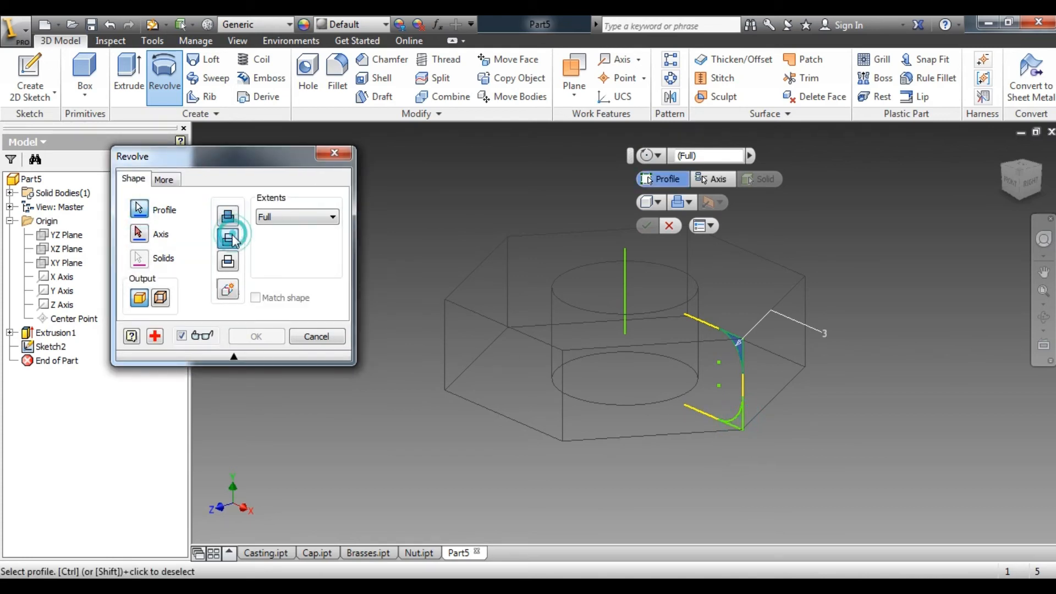
{"action": "left_click", "coordinate": [139, 210]}
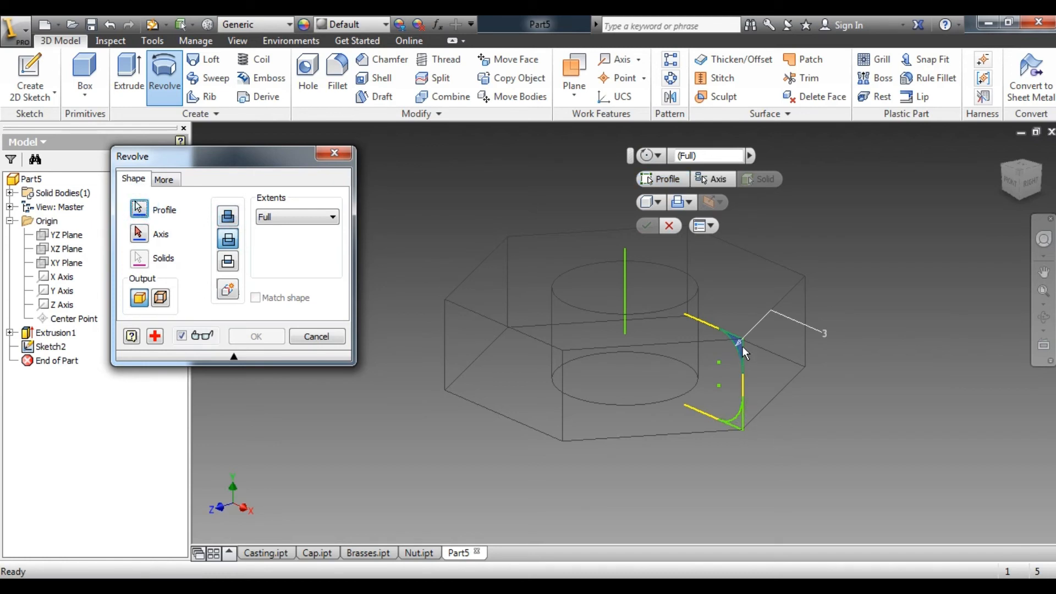
{"action": "left_click", "coordinate": [342, 160]}
{"action": "left_click", "coordinate": [165, 79]}
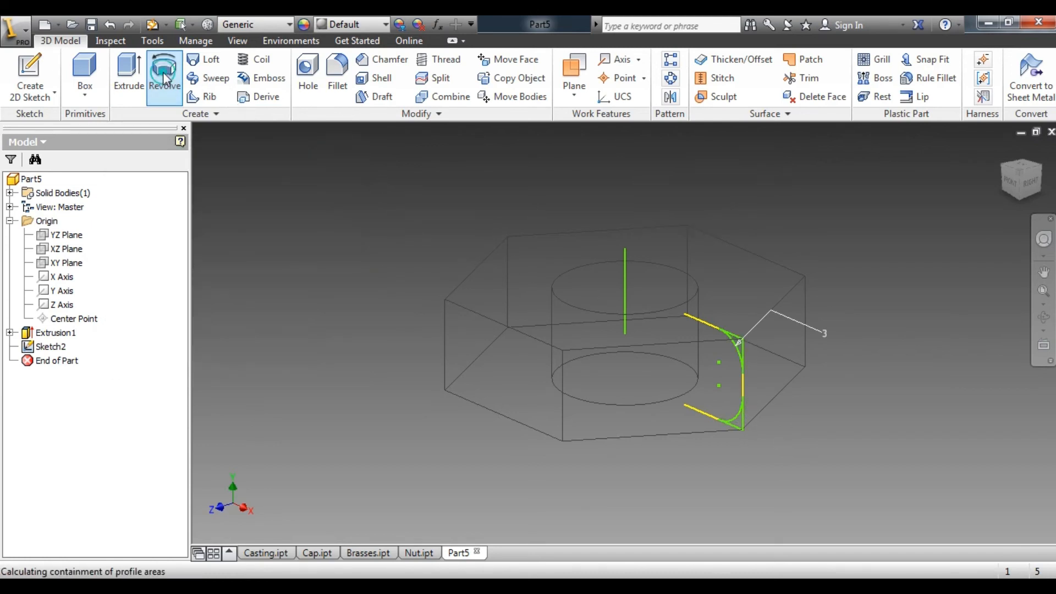
{"action": "left_click", "coordinate": [744, 427]}
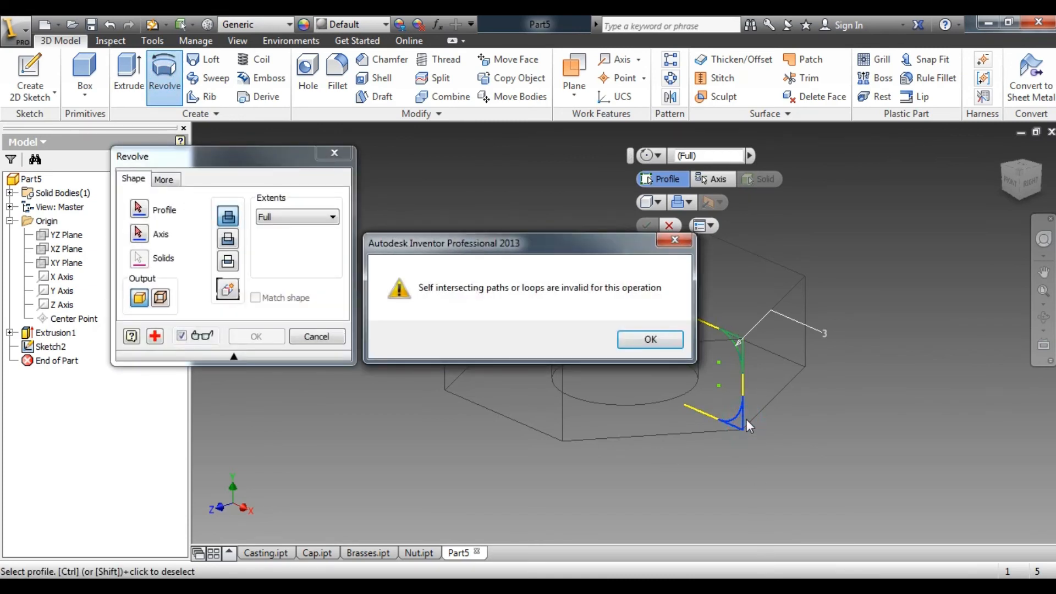
{"action": "left_click", "coordinate": [687, 243]}
{"action": "key", "text": "Escape"}
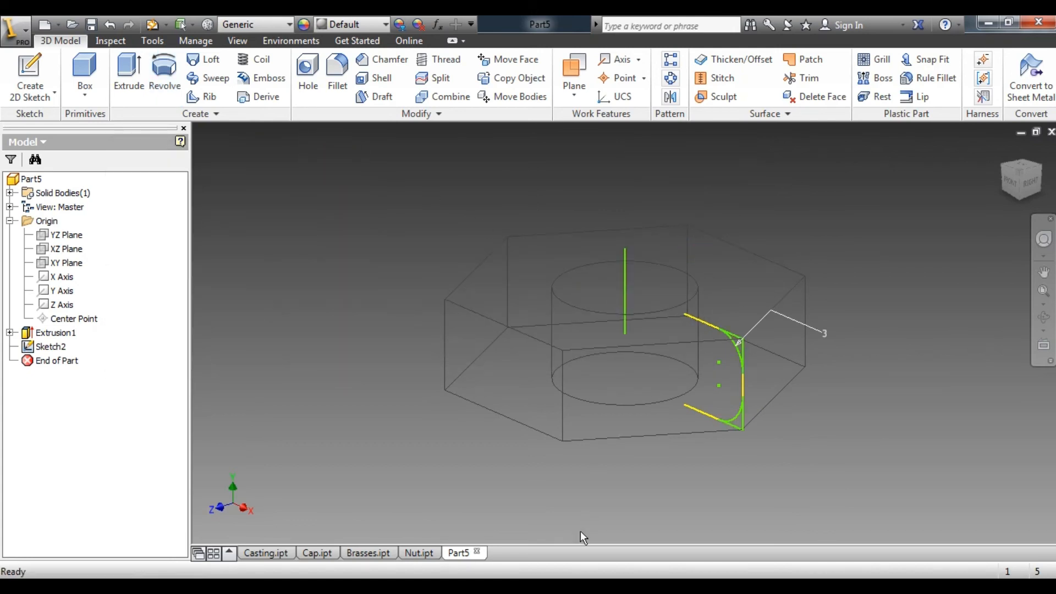
Reopen the corner profile sketch for editing and examine where the lower arc meets the bottom and outer edges
{"action": "right_click", "coordinate": [54, 347]}
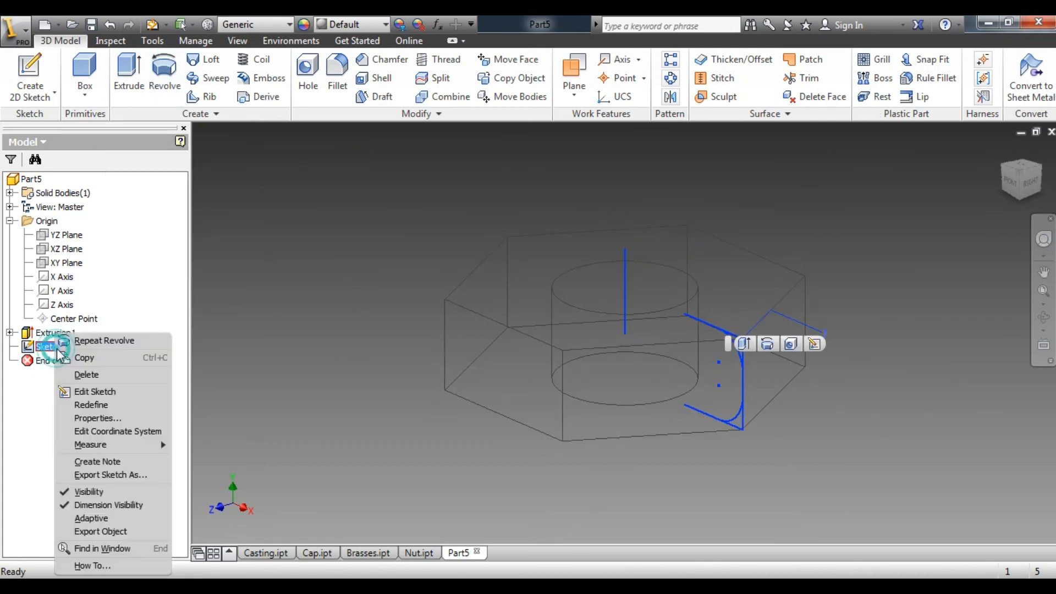
{"action": "left_click", "coordinate": [104, 392]}
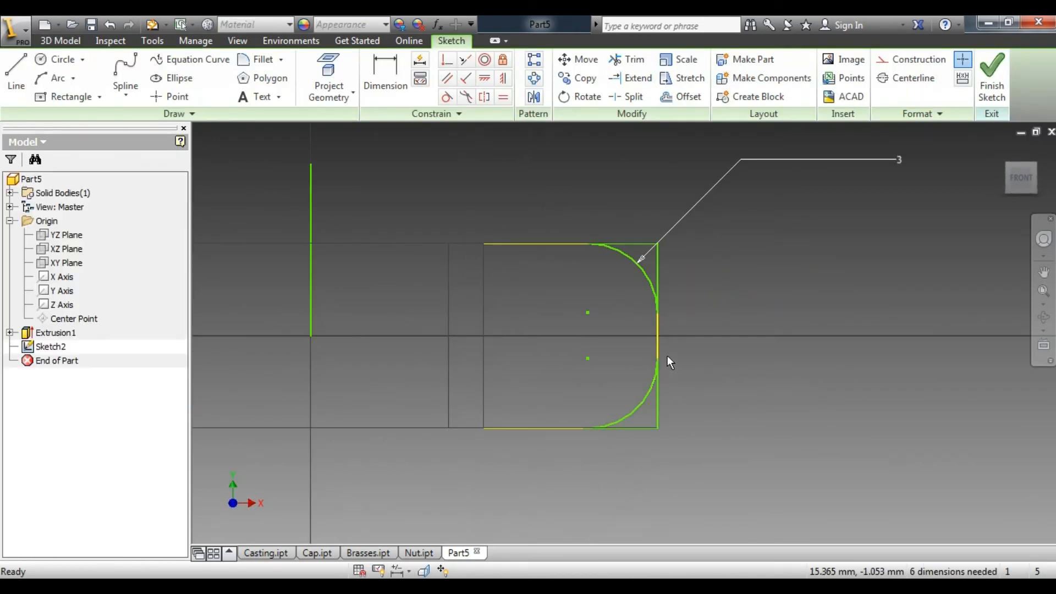
{"action": "scroll", "coordinate": [595, 424], "scroll_direction": "up", "scroll_amount": 5}
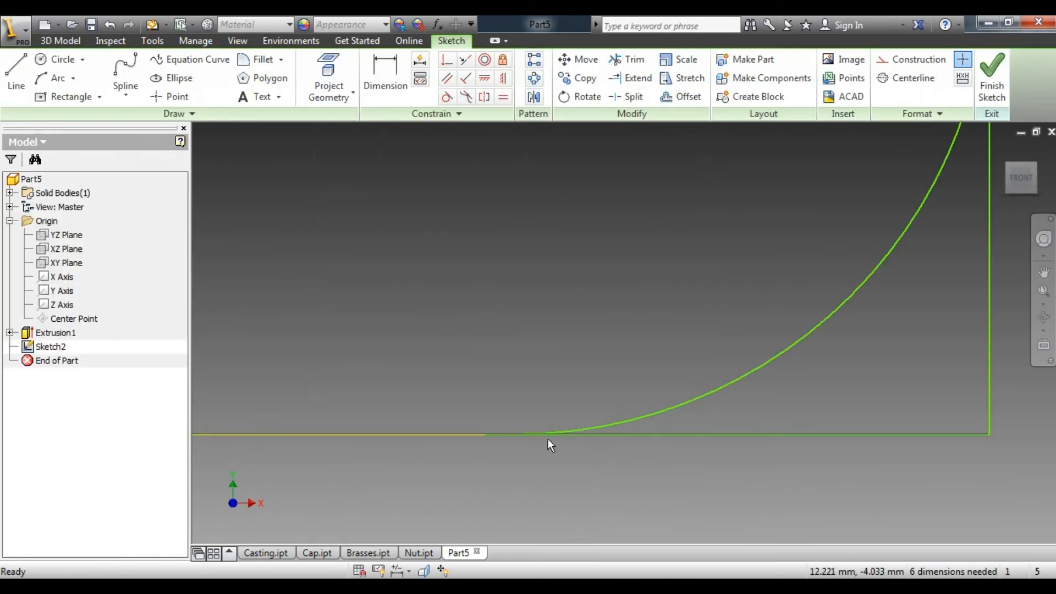
{"action": "scroll", "coordinate": [480, 425], "scroll_direction": "down", "scroll_amount": 2}
{"action": "scroll", "coordinate": [790, 242], "scroll_direction": "down", "scroll_amount": 2}
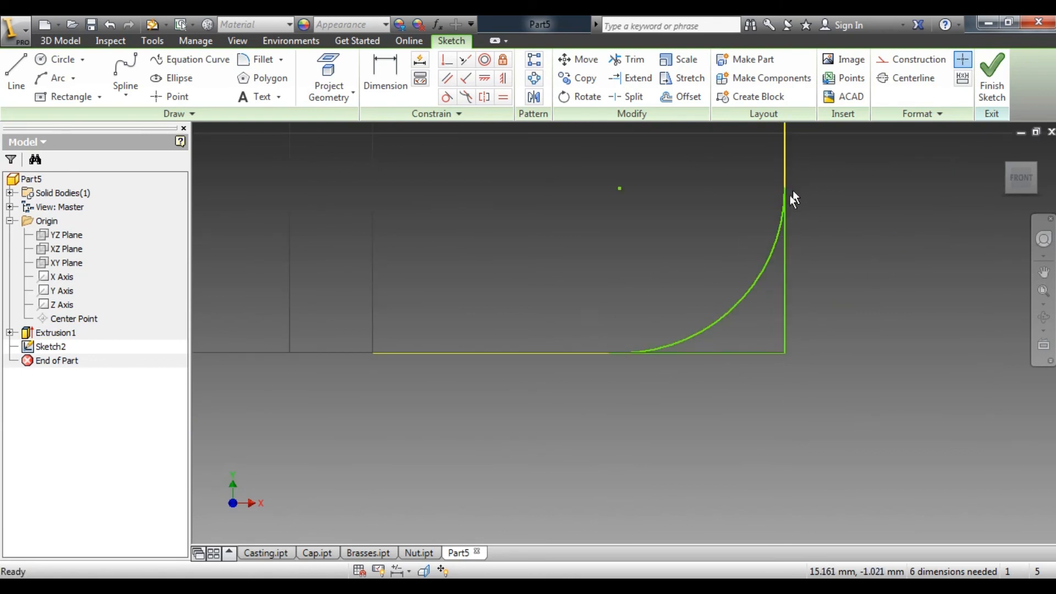
{"action": "scroll", "coordinate": [638, 355], "scroll_direction": "up", "scroll_amount": 4}
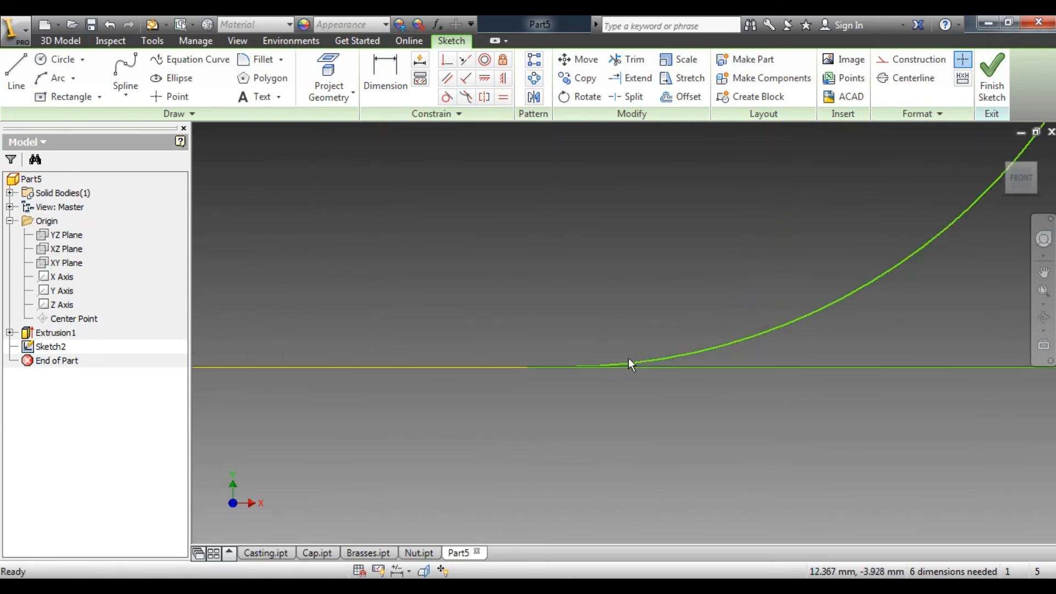
{"action": "scroll", "coordinate": [610, 369], "scroll_direction": "up", "scroll_amount": 3}
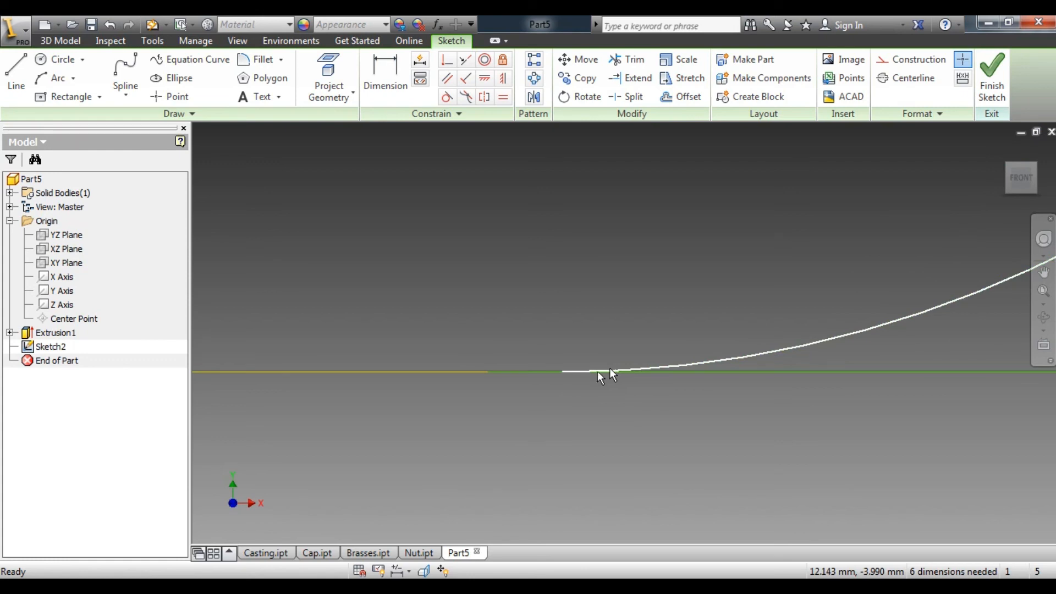
{"action": "scroll", "coordinate": [600, 369], "scroll_direction": "down", "scroll_amount": 3}
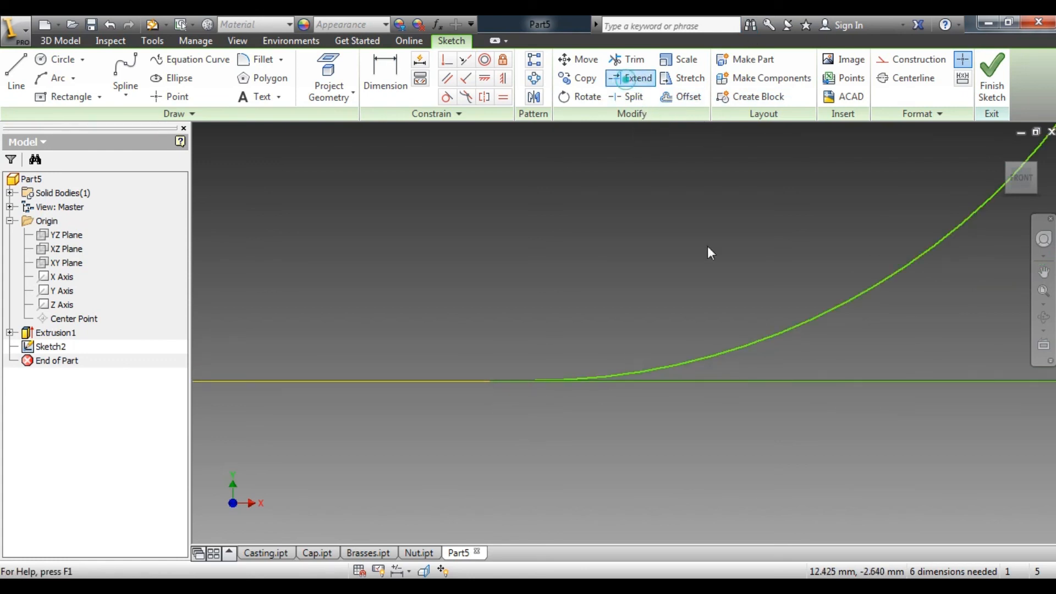
Try to extend the lower corner geometry where the arc meets the bottom edge
{"action": "left_click", "coordinate": [624, 377]}
{"action": "scroll", "coordinate": [555, 240], "scroll_direction": "down", "scroll_amount": 8}
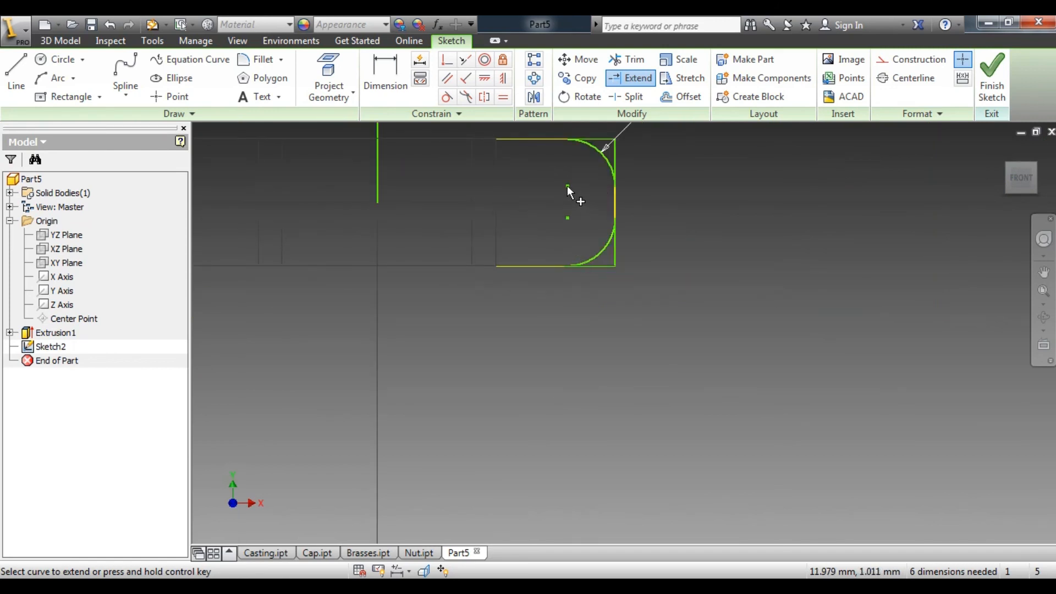
{"action": "scroll", "coordinate": [566, 187], "scroll_direction": "up", "scroll_amount": 4}
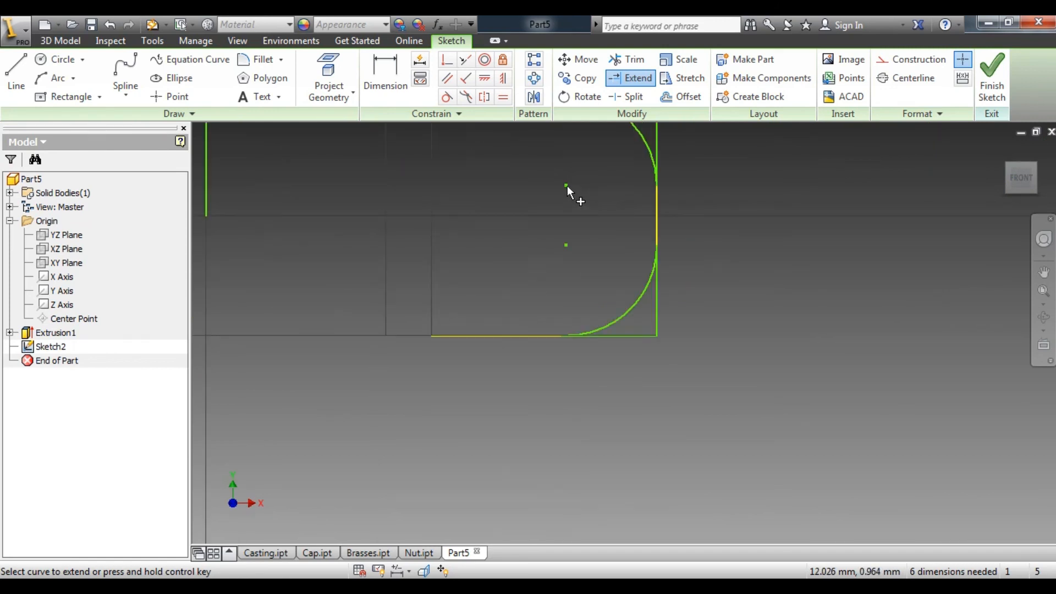
{"action": "right_click", "coordinate": [802, 433]}
{"action": "left_click", "coordinate": [606, 427]}
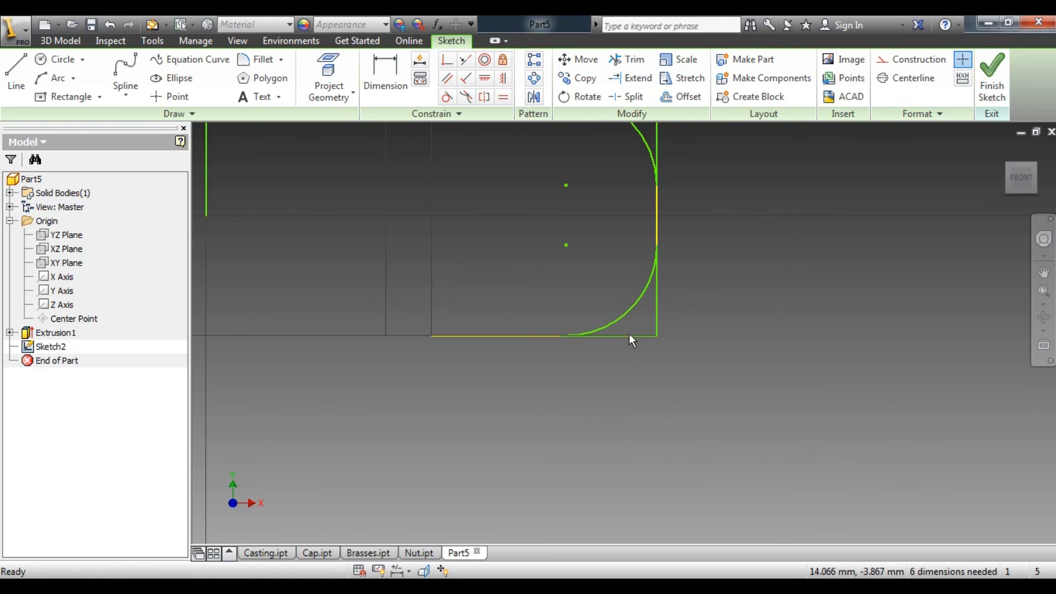
Draw a line along the bottom edge from below the lower arc's center to the outer corner and finish the sketch
{"action": "left_click", "coordinate": [630, 337]}
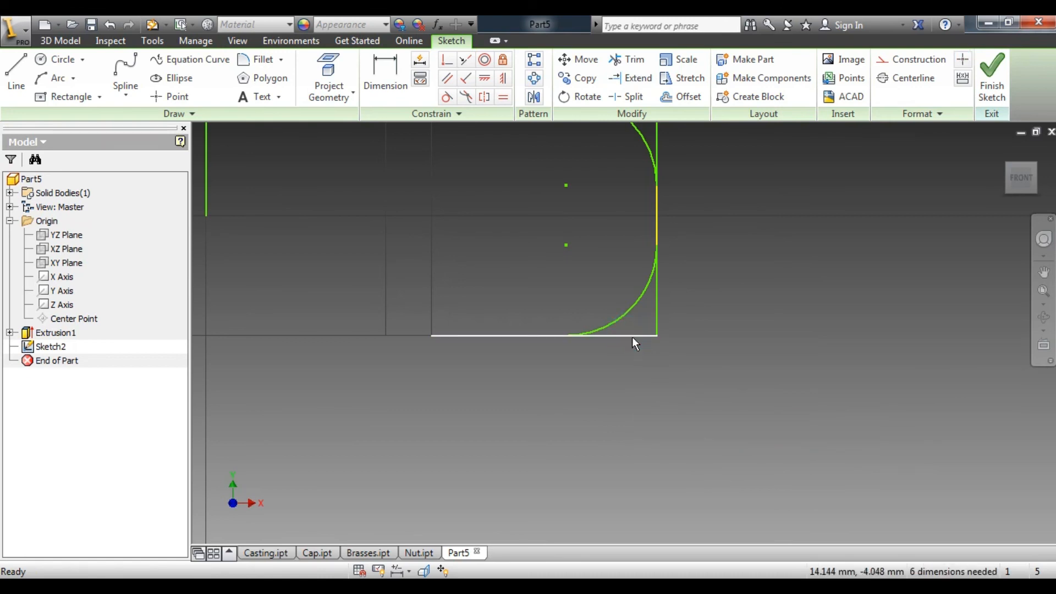
{"action": "left_click", "coordinate": [17, 70]}
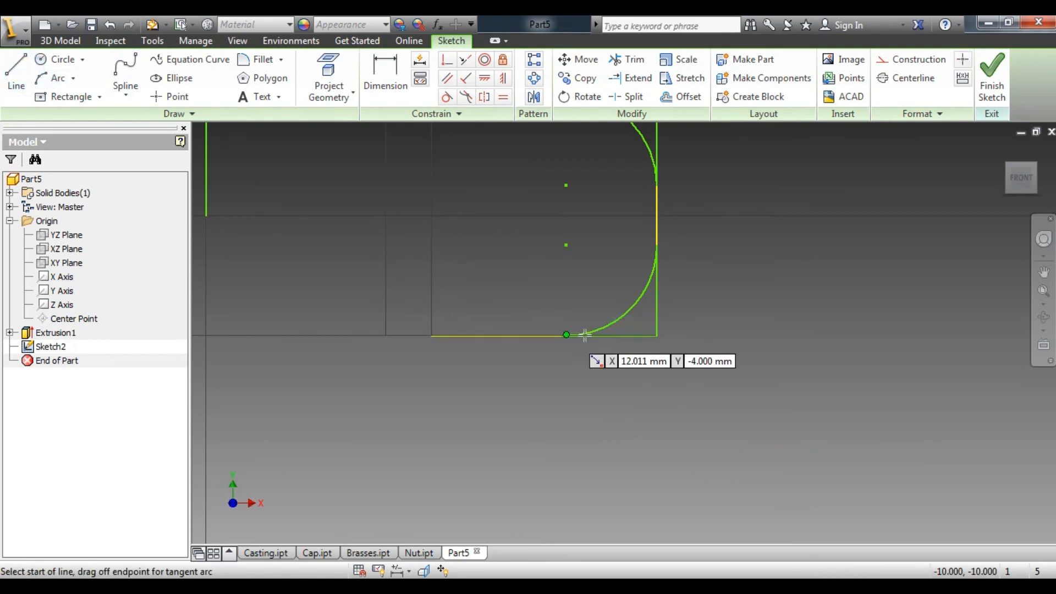
{"action": "left_click", "coordinate": [564, 334]}
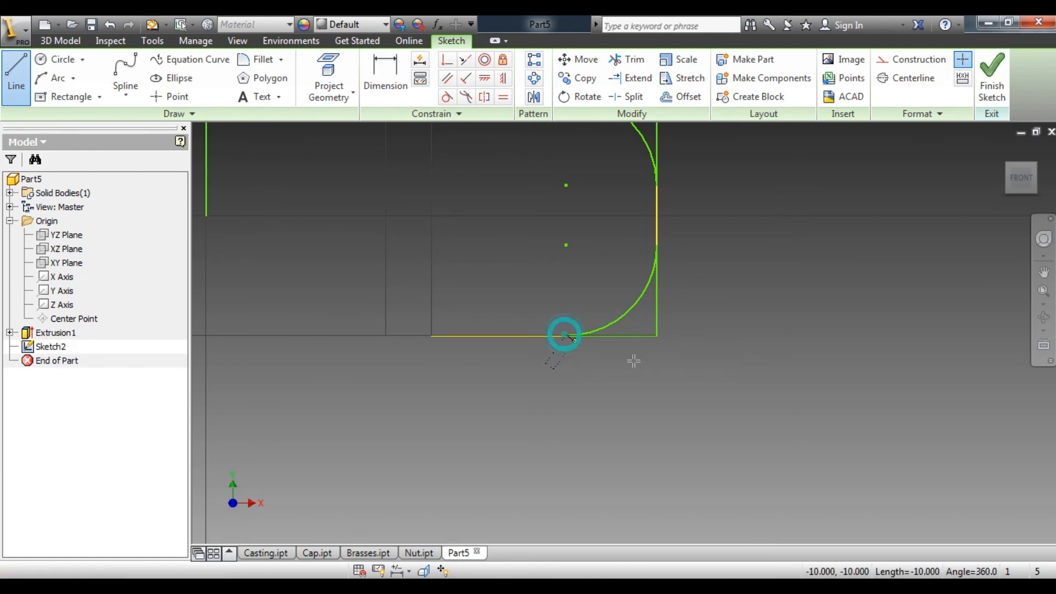
{"action": "double_click", "coordinate": [656, 335]}
{"action": "right_click", "coordinate": [792, 313]}
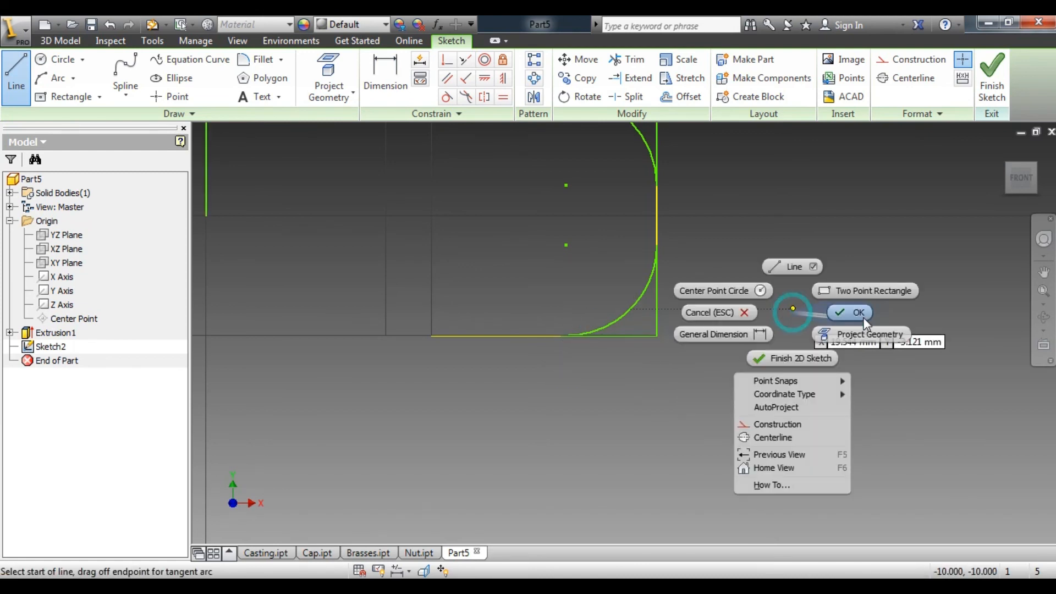
{"action": "left_click", "coordinate": [857, 310]}
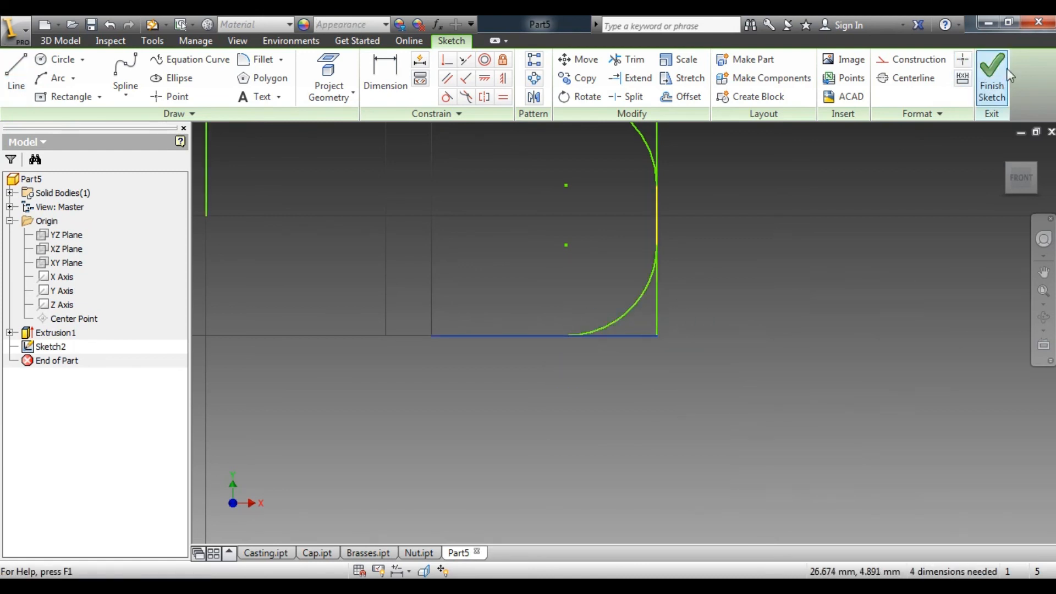
{"action": "left_click", "coordinate": [990, 76]}
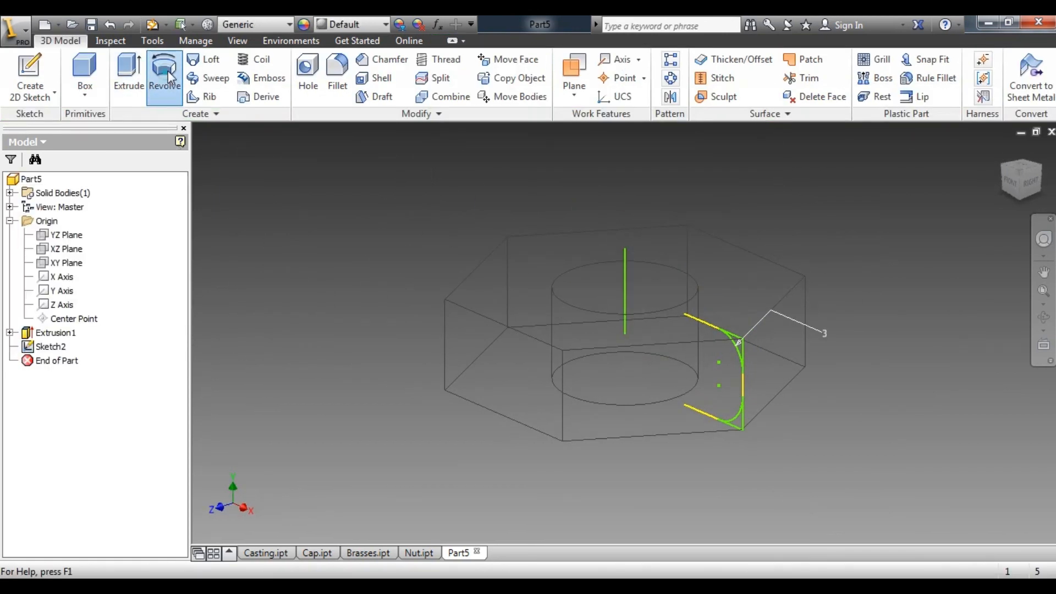
Revolve both outer corner regions as a full cut around the vertical axis line to round the nut's edges
{"action": "left_click", "coordinate": [163, 70]}
{"action": "left_click", "coordinate": [736, 421]}
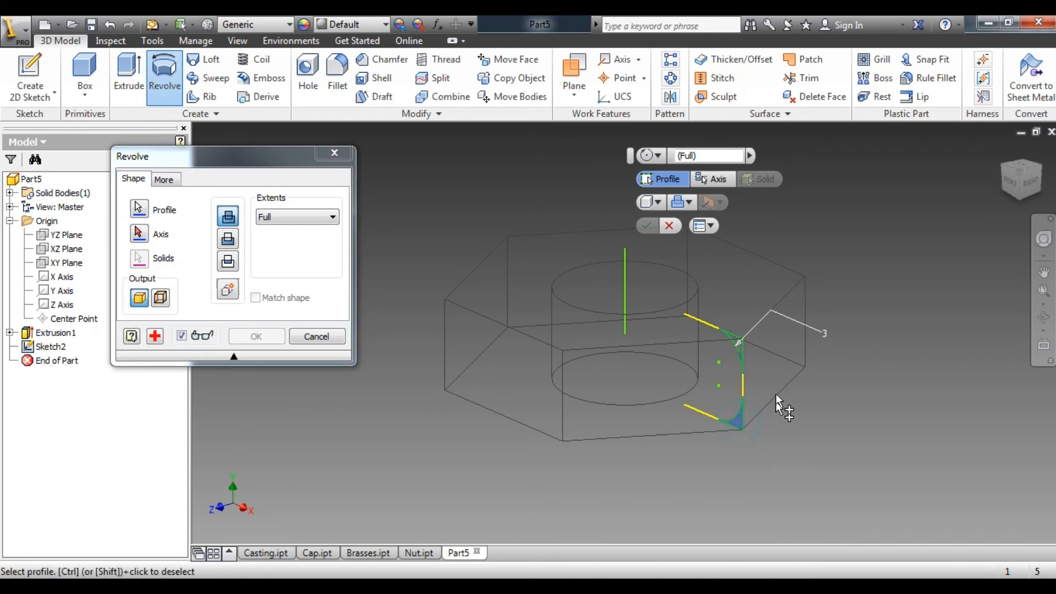
{"action": "left_click", "coordinate": [740, 342]}
{"action": "left_click", "coordinate": [139, 234]}
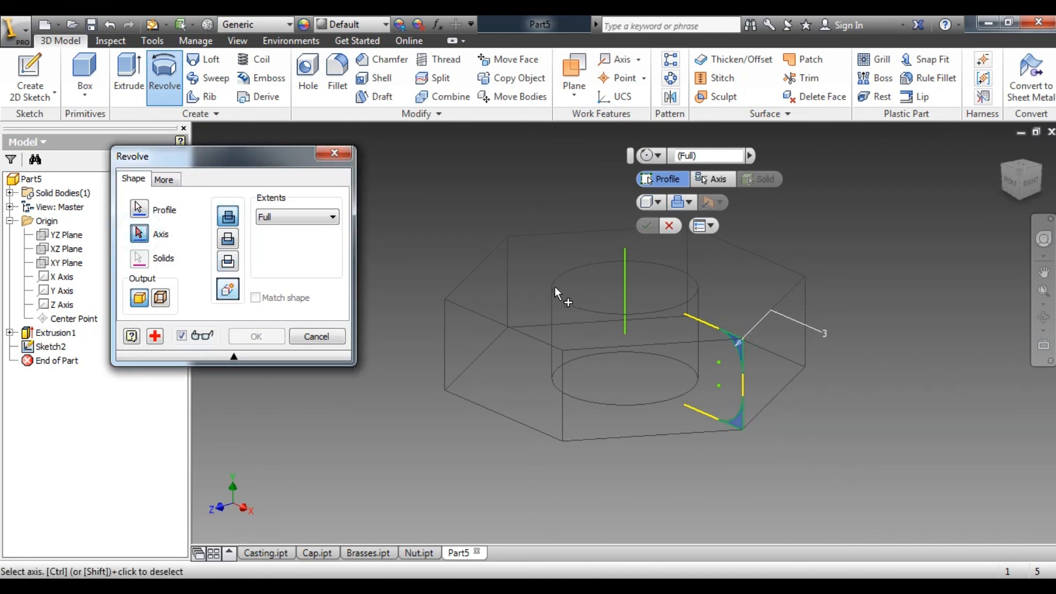
{"action": "left_click", "coordinate": [625, 275]}
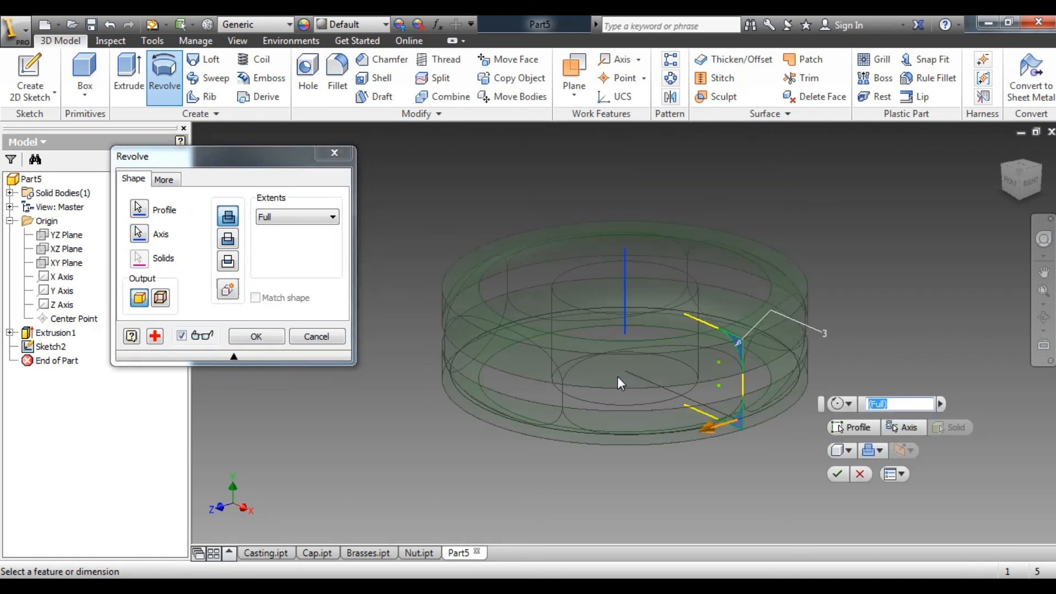
{"action": "left_click", "coordinate": [227, 239]}
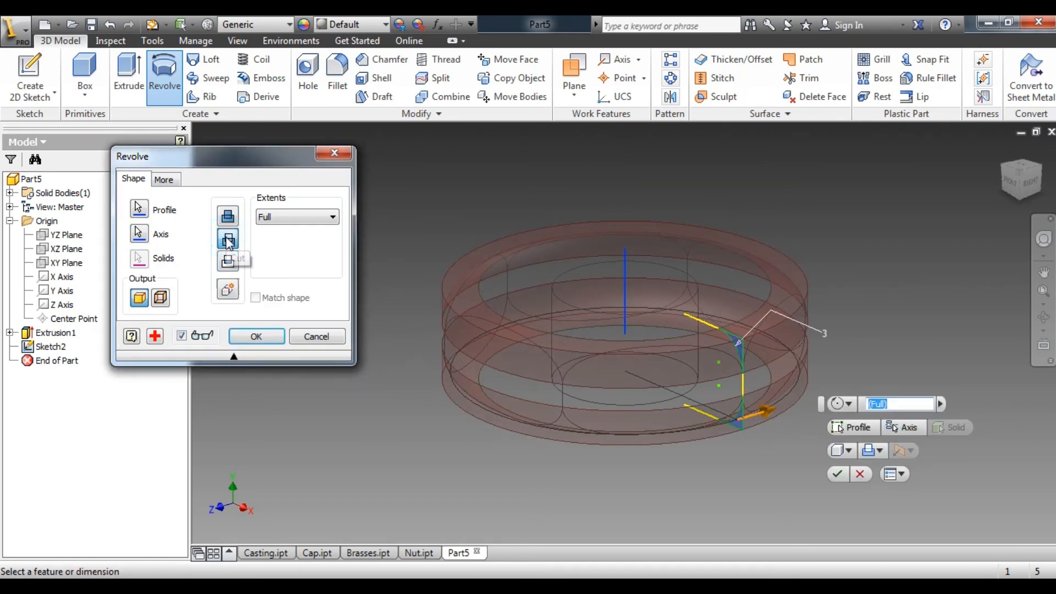
{"action": "left_click", "coordinate": [278, 341]}
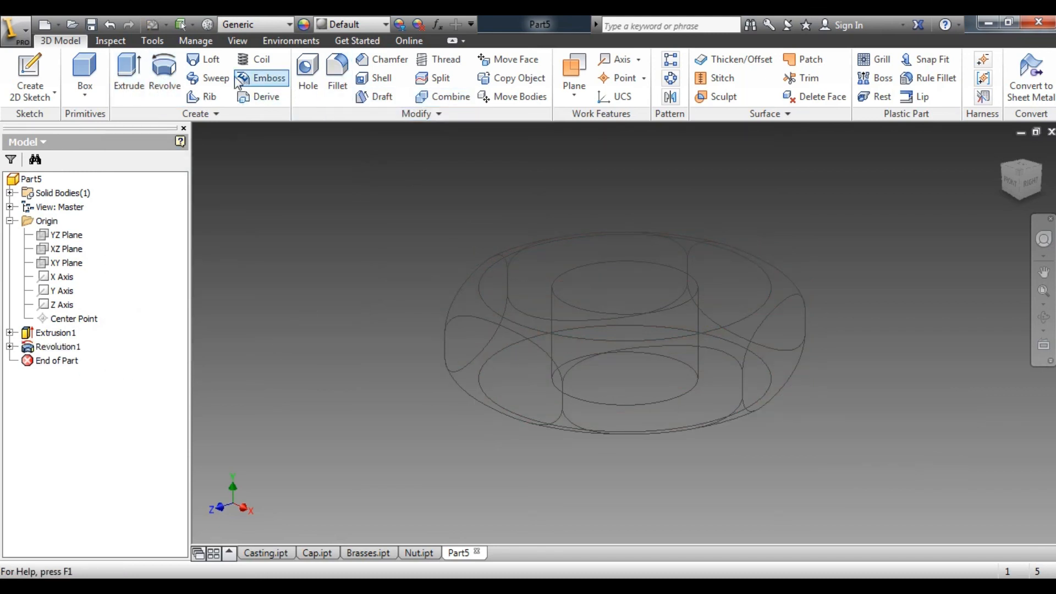
Change the nut's display from wireframe to a shaded visual style
{"action": "left_click", "coordinate": [238, 40]}
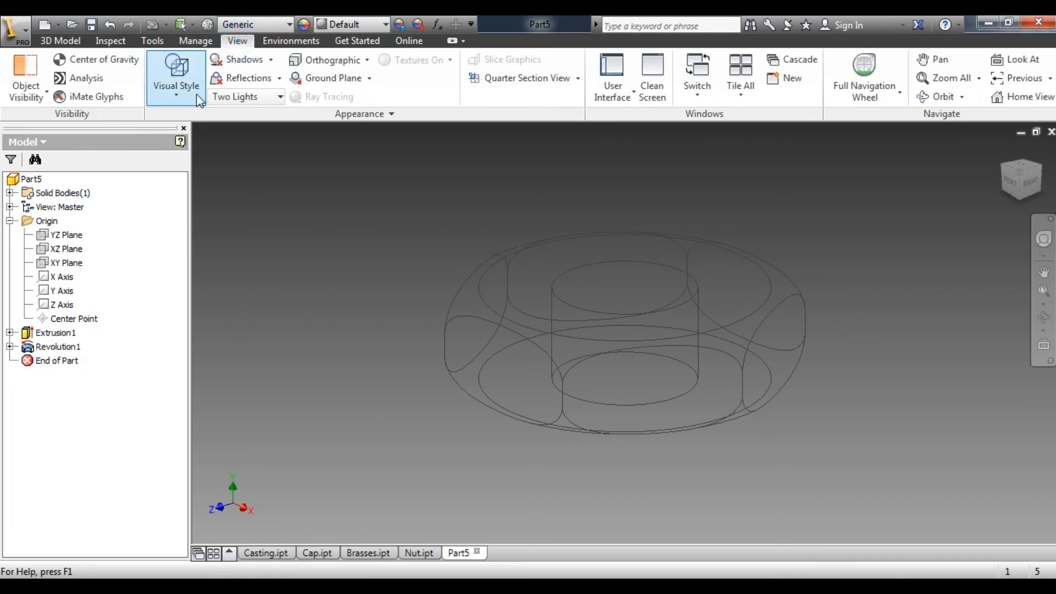
{"action": "left_click", "coordinate": [192, 92]}
{"action": "left_click", "coordinate": [207, 155]}
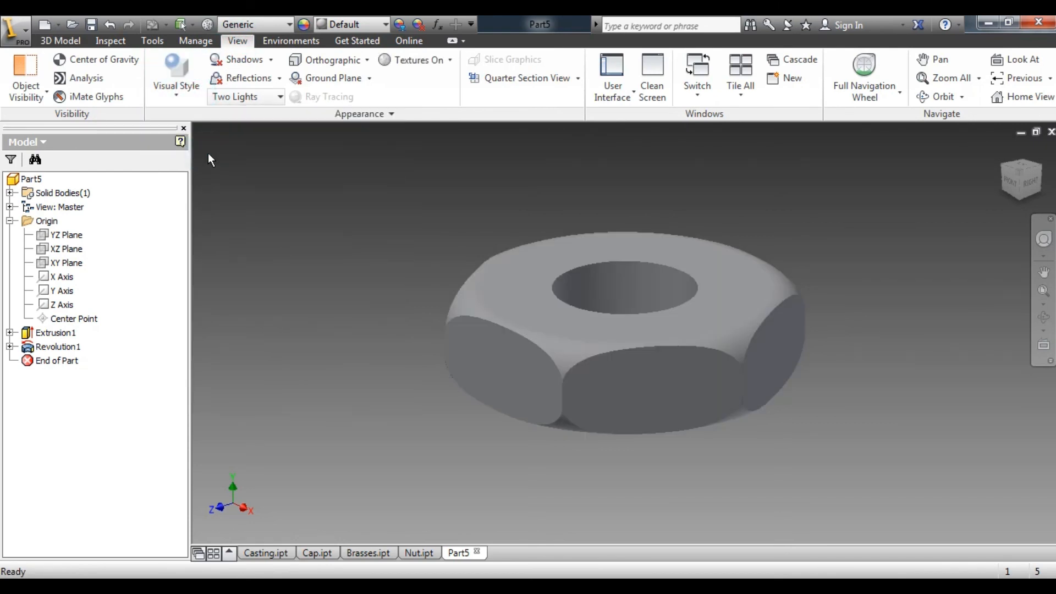
Add a full-length thread to the cylindrical face of the nut's central hole, displayed in the model
{"action": "left_click", "coordinate": [76, 46]}
{"action": "left_click", "coordinate": [438, 59]}
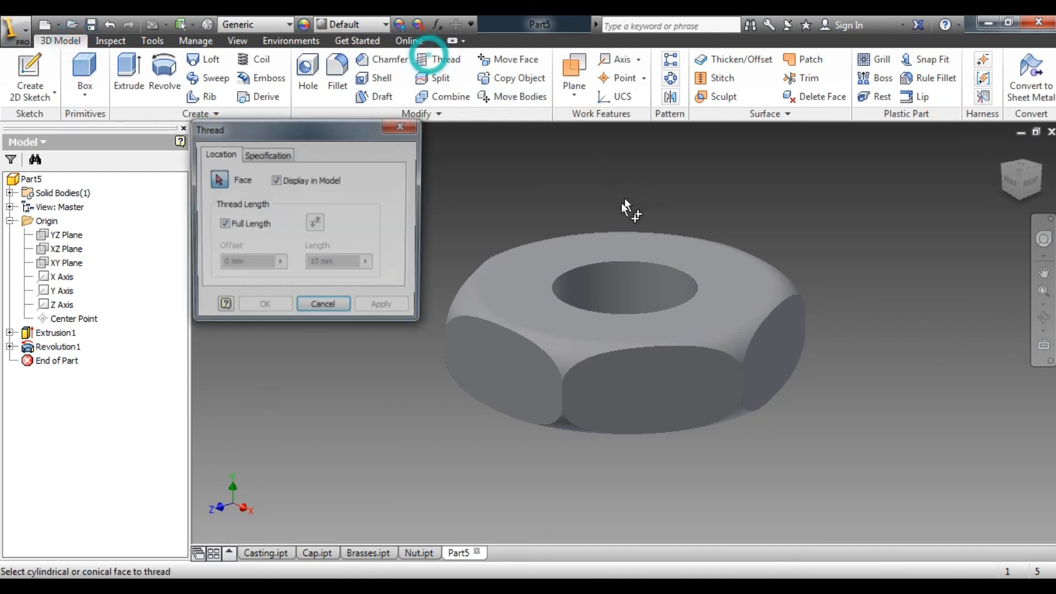
{"action": "left_click", "coordinate": [626, 289]}
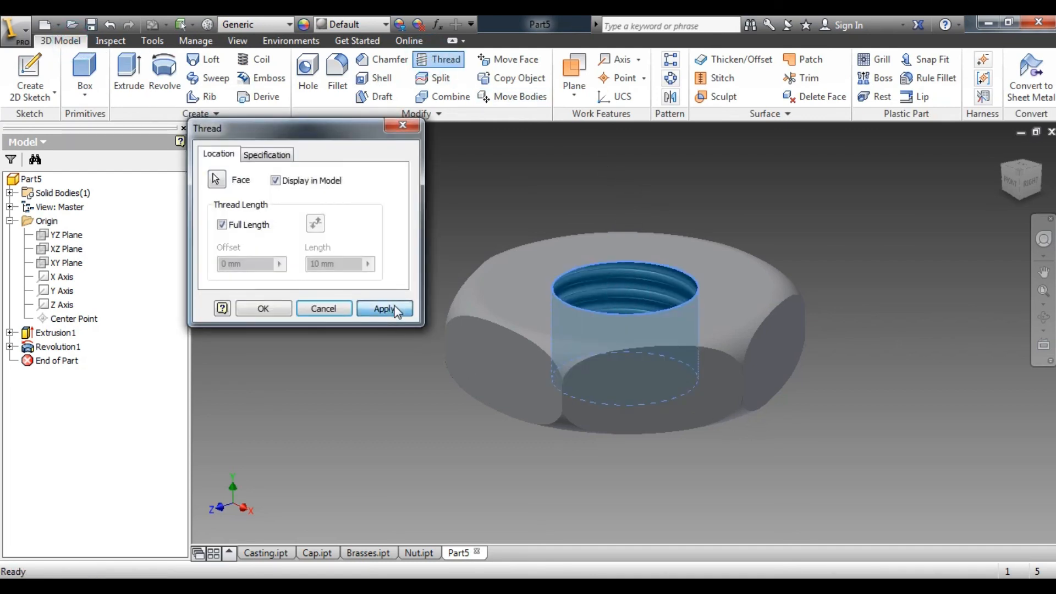
{"action": "left_click", "coordinate": [385, 309]}
{"action": "left_click", "coordinate": [403, 126]}
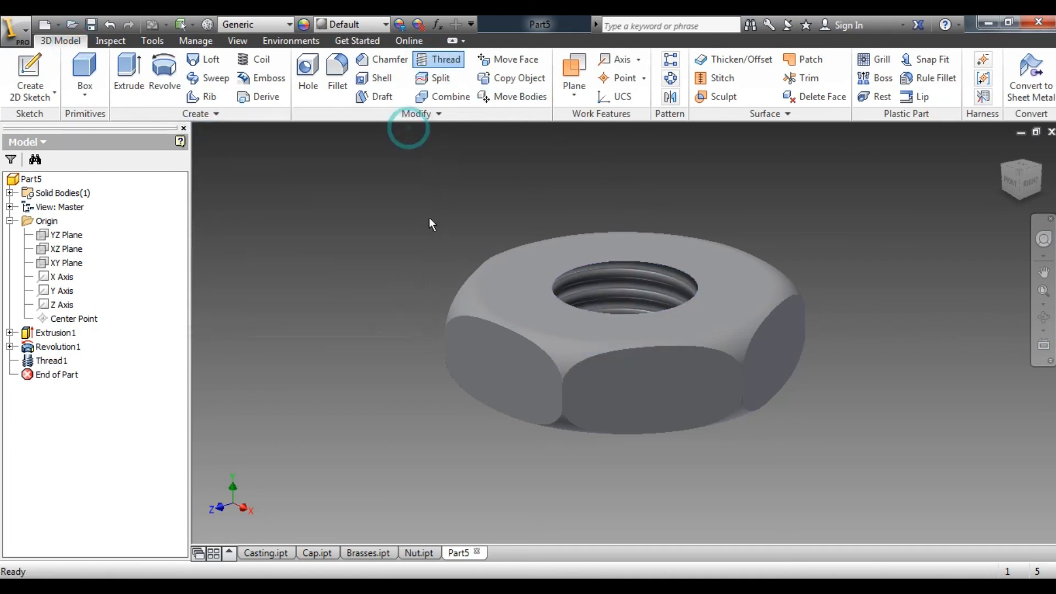
Save the part as Lock Nut in the Plumber Block folder
{"action": "left_click", "coordinate": [92, 24]}
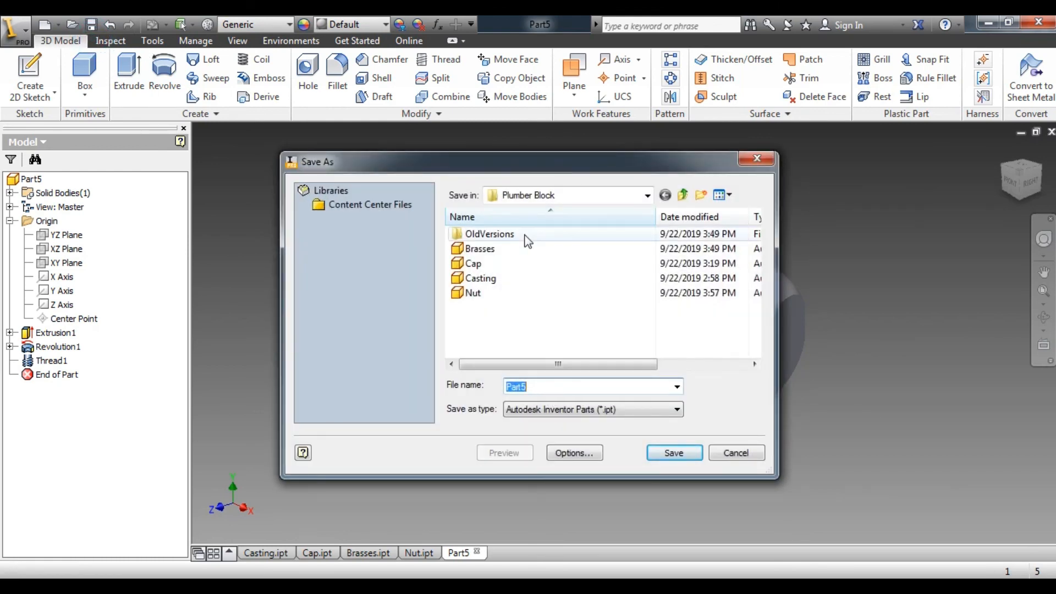
{"action": "type", "text": "Lo"}
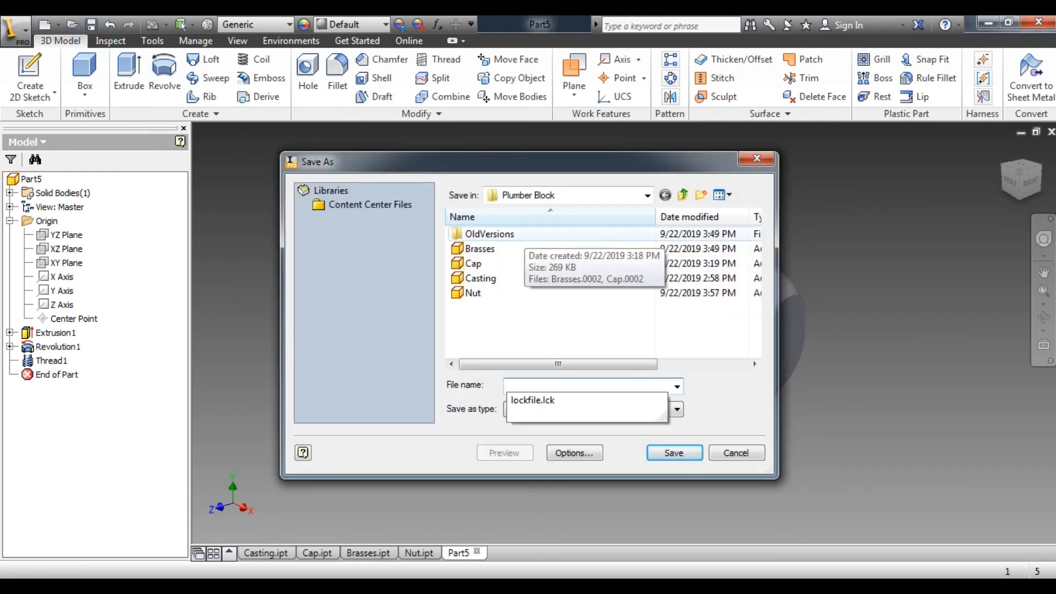
{"action": "type", "text": "ck Nut"}
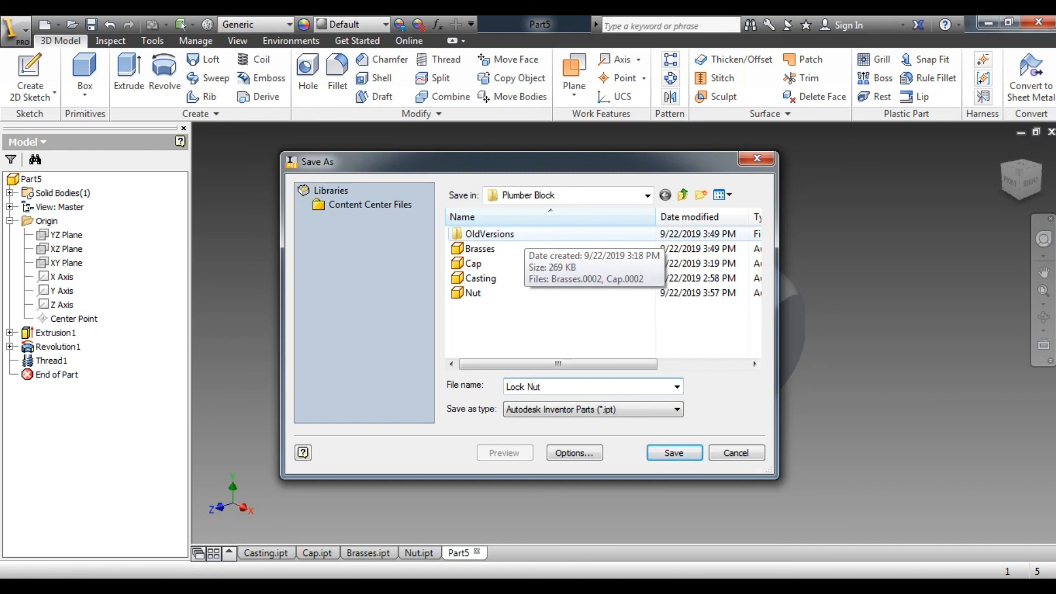
{"action": "left_click", "coordinate": [671, 464]}
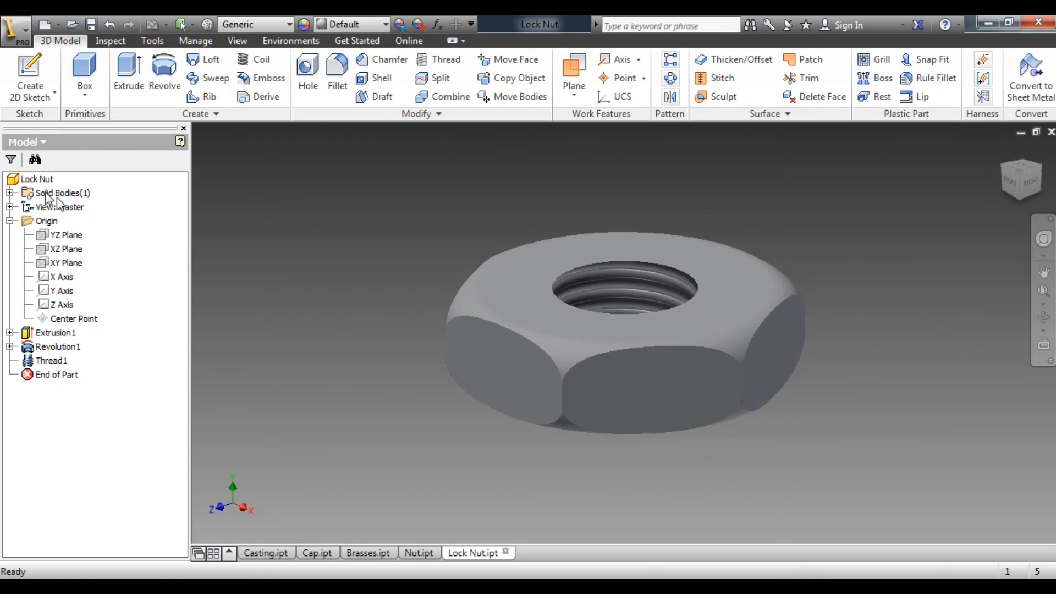
Assign the material Steel, Mild to the lock nut in its iProperties and save the part
{"action": "right_click", "coordinate": [34, 177]}
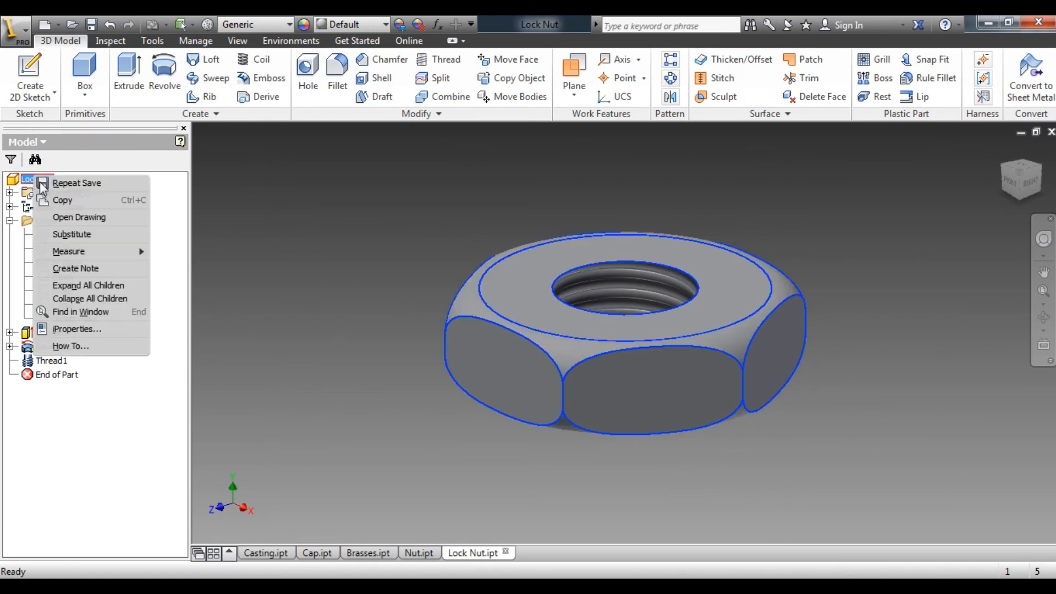
{"action": "left_click", "coordinate": [77, 329]}
{"action": "left_click", "coordinate": [600, 84]}
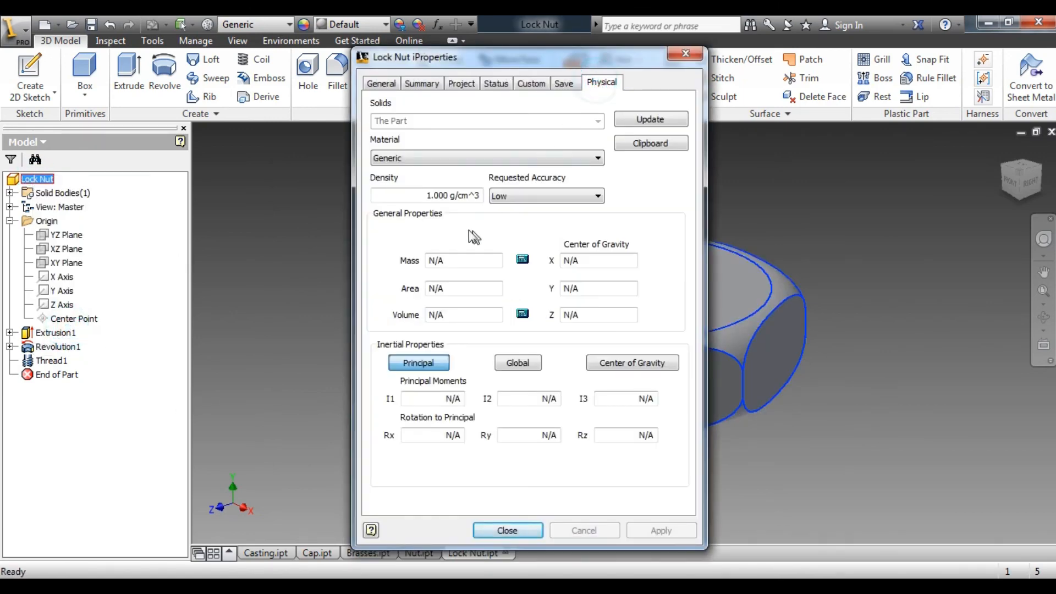
{"action": "left_click", "coordinate": [423, 159]}
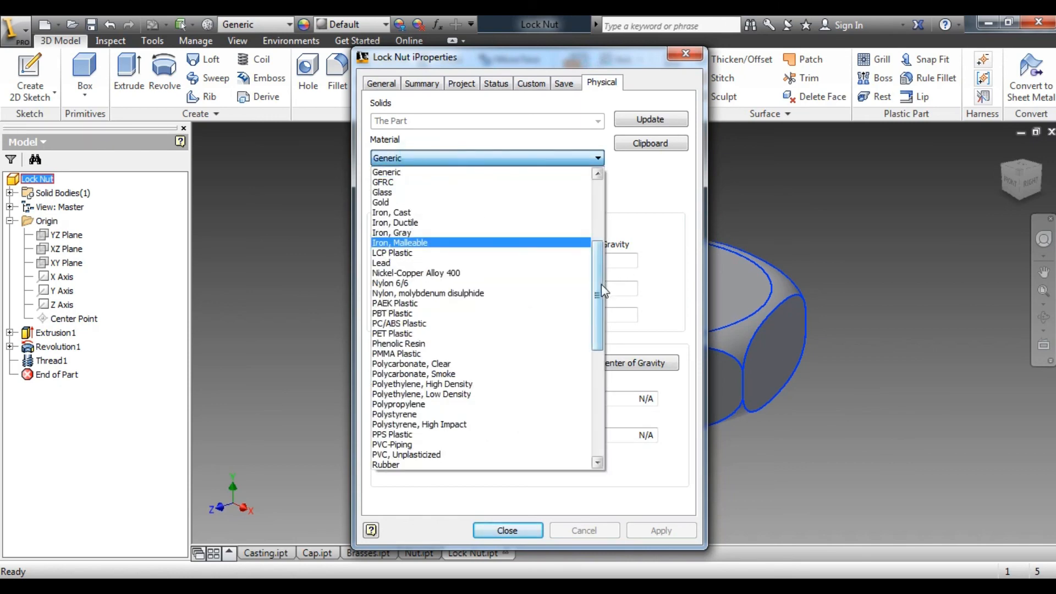
{"action": "left_click_drag", "start_coordinate": [601, 284], "coordinate": [599, 409]}
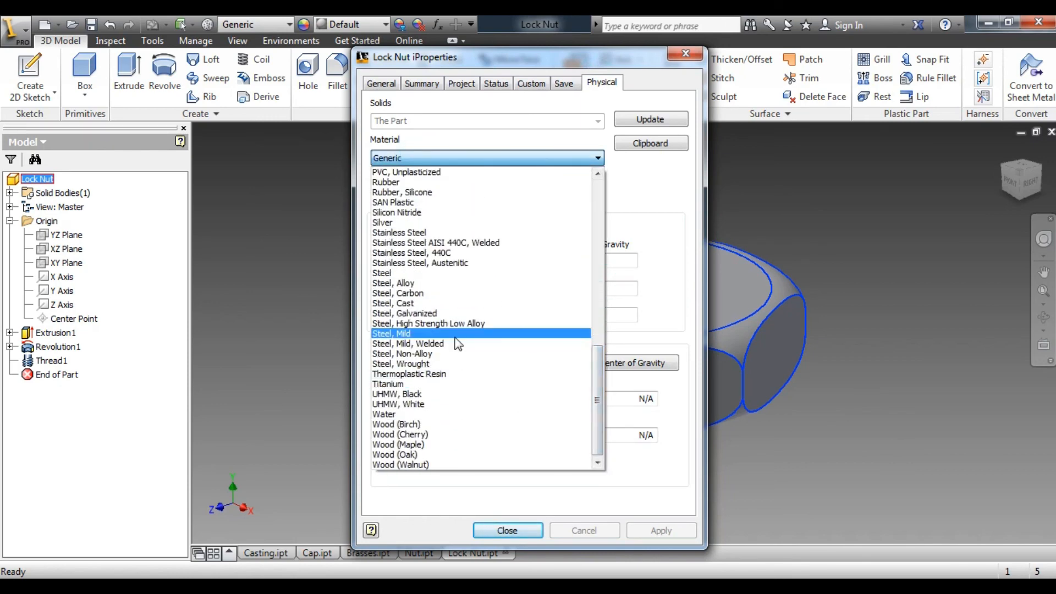
{"action": "left_click", "coordinate": [440, 330]}
{"action": "left_click", "coordinate": [660, 530]}
{"action": "left_click", "coordinate": [522, 531]}
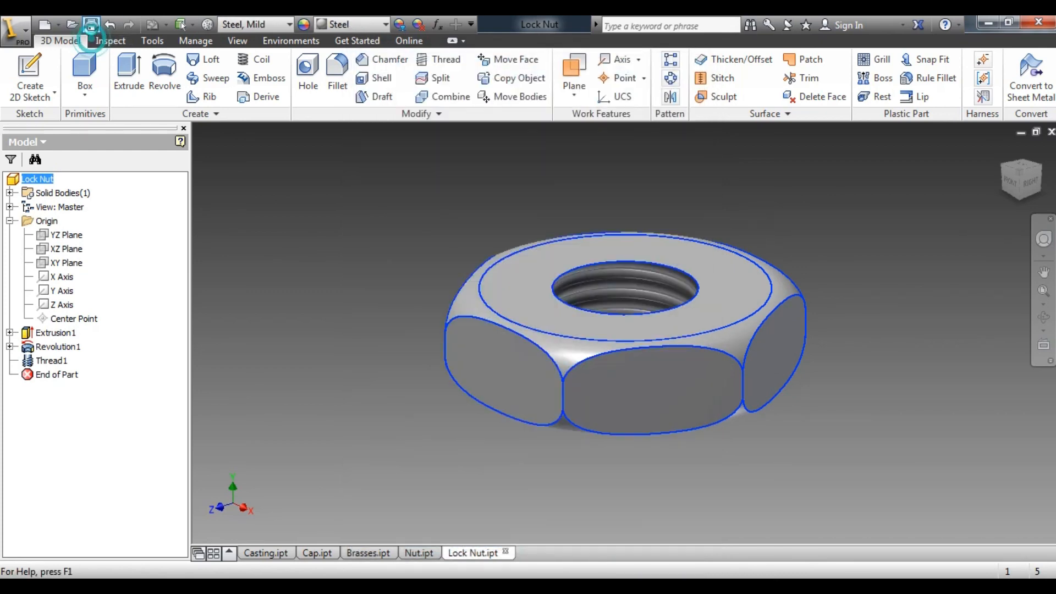
{"action": "left_click", "coordinate": [91, 25]}
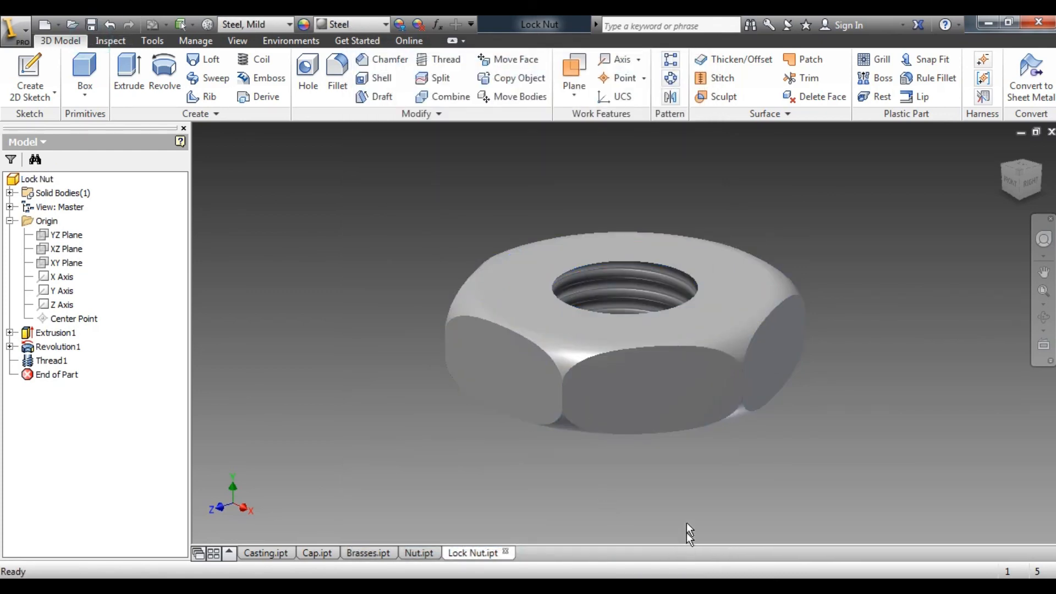